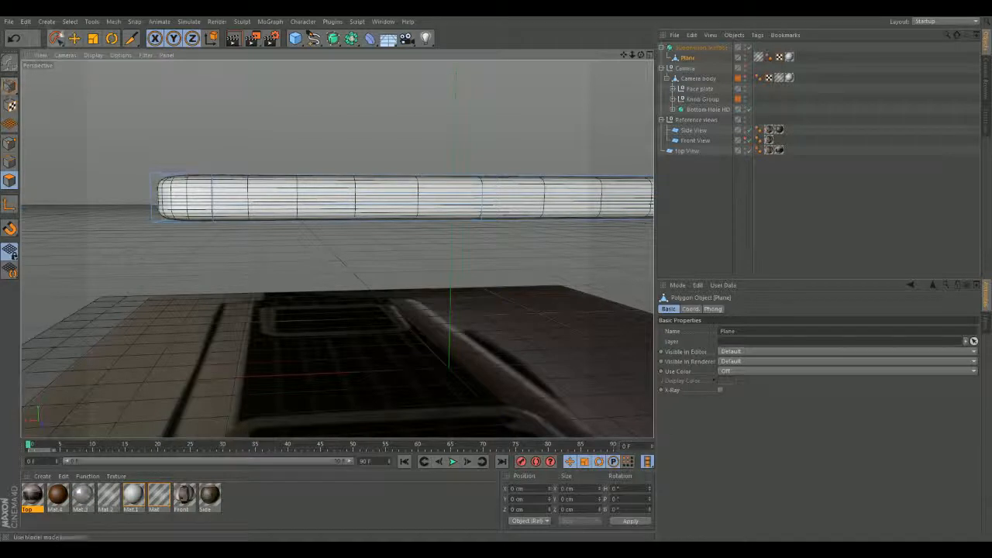
Activate the Knife in Loop mode for the frame mesh and turn off Create N-gons
{"action": "mouse_move", "coordinate": [310, 155]}
{"action": "left_mouse_down", "text": "alt"}
{"action": "mouse_move", "coordinate": [463, 350]}
{"action": "mouse_move", "coordinate": [479, 153]}
{"action": "mouse_move", "coordinate": [538, 163]}
{"action": "mouse_move", "coordinate": [489, 215]}
{"action": "mouse_move", "coordinate": [337, 238]}
{"action": "mouse_move", "coordinate": [416, 301]}
{"action": "mouse_move", "coordinate": [509, 256]}
{"action": "mouse_move", "coordinate": [486, 232]}
{"action": "mouse_move", "coordinate": [514, 295]}
{"action": "mouse_move", "coordinate": [476, 200]}
{"action": "mouse_move", "coordinate": [483, 172]}
{"action": "left_mouse_up", "text": "alt"}
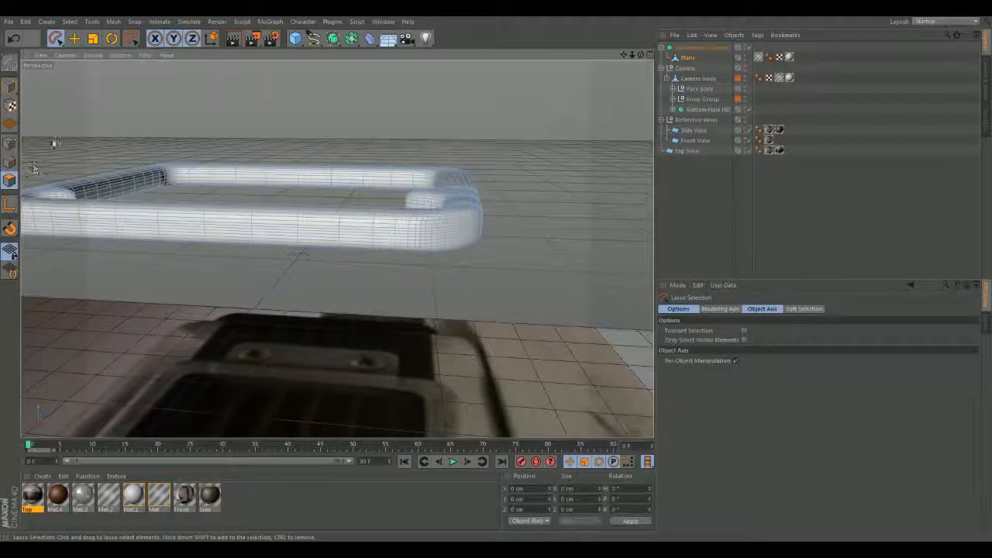
{"action": "left_click_drag", "start_coordinate": [129, 45], "coordinate": [172, 73]}
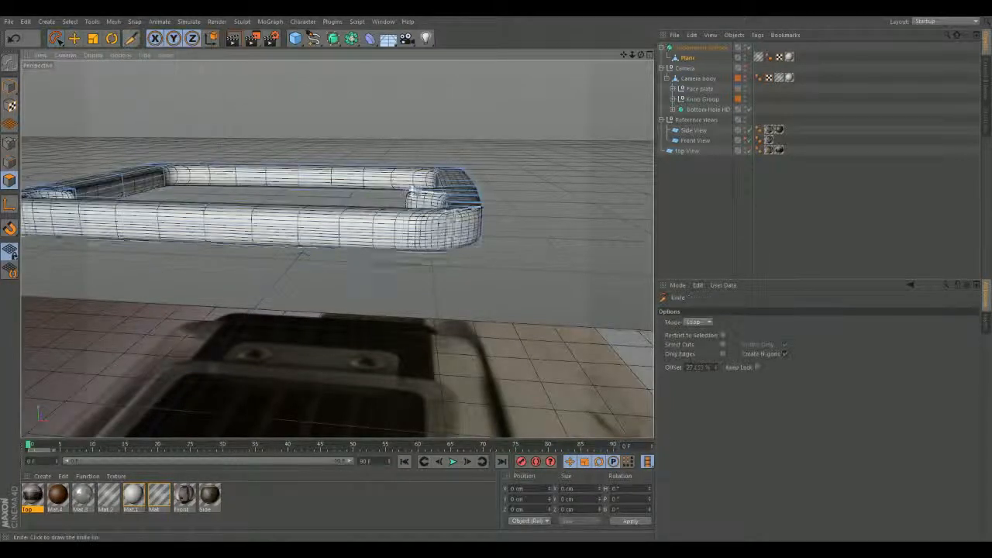
{"action": "left_click_drag", "start_coordinate": [468, 203], "coordinate": [468, 225], "text": "alt"}
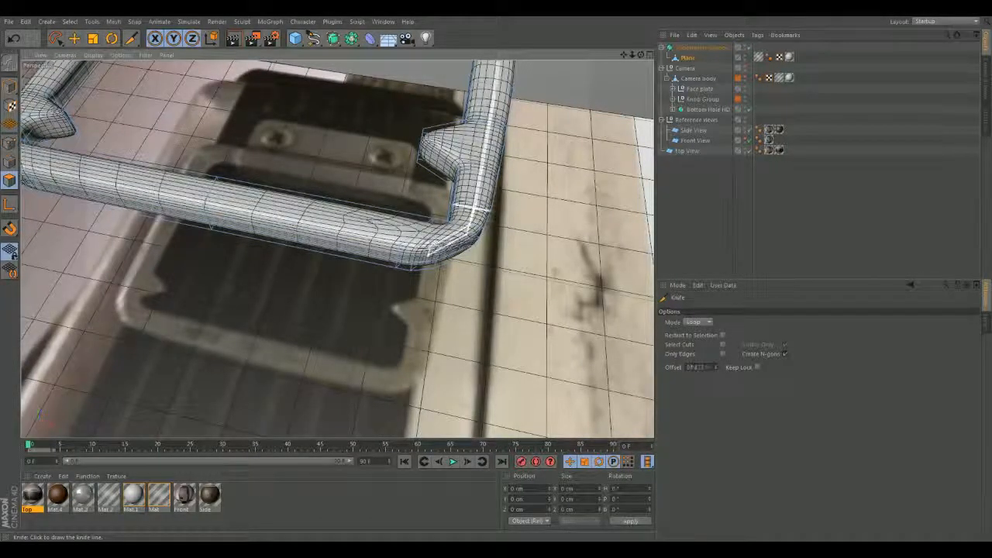
{"action": "left_click_drag", "start_coordinate": [467, 209], "coordinate": [463, 186], "text": "alt"}
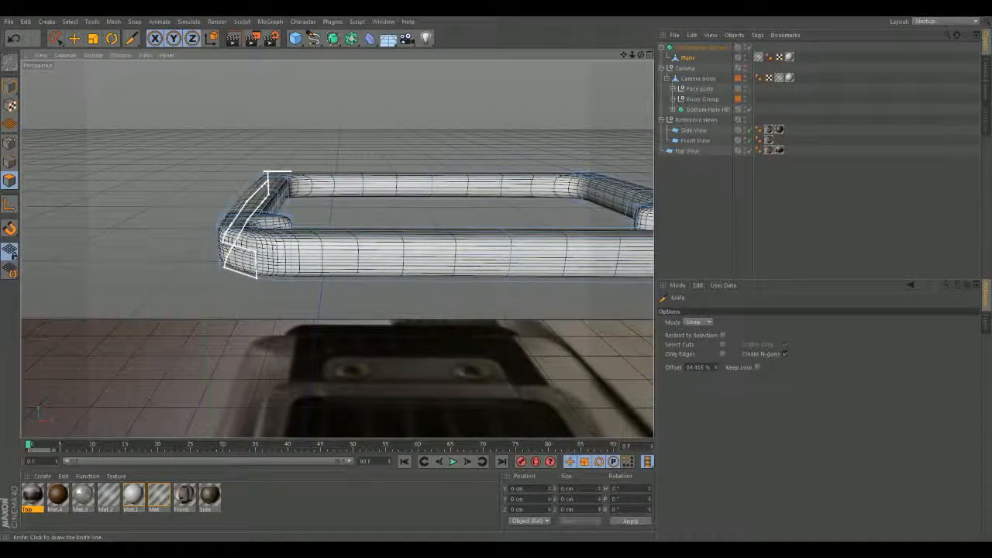
{"action": "left_click_drag", "start_coordinate": [266, 177], "coordinate": [331, 268], "text": "alt"}
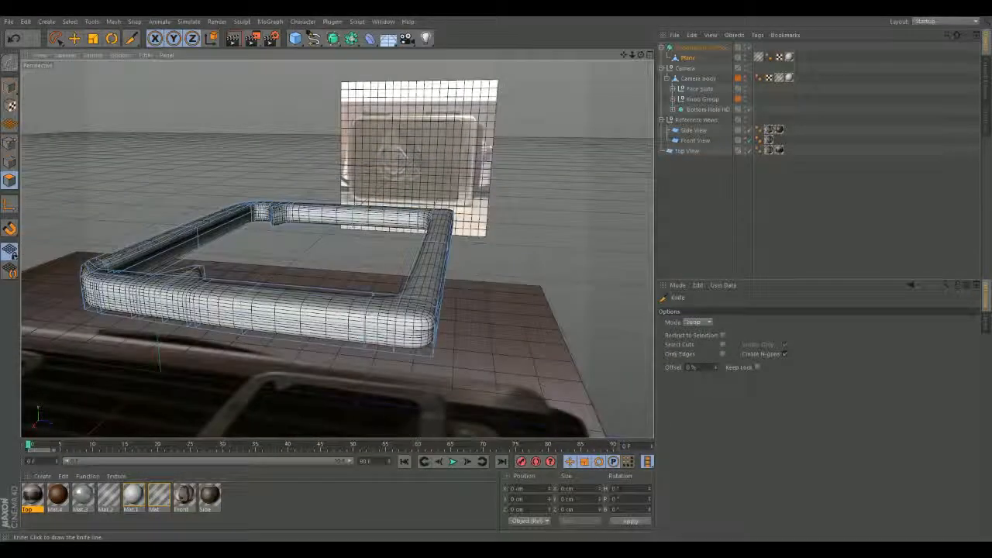
{"action": "left_click_drag", "start_coordinate": [467, 268], "coordinate": [500, 232], "text": "alt"}
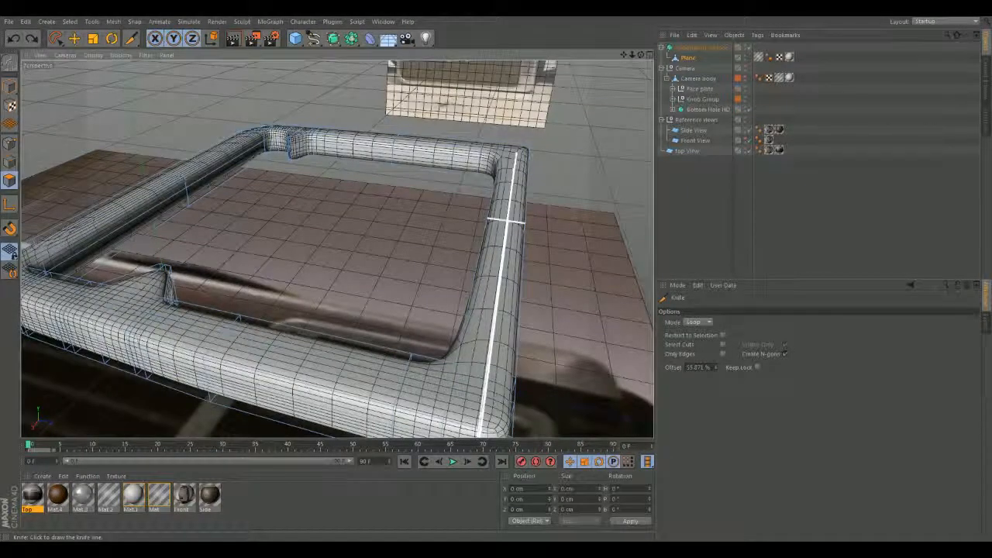
{"action": "left_click", "coordinate": [782, 354]}
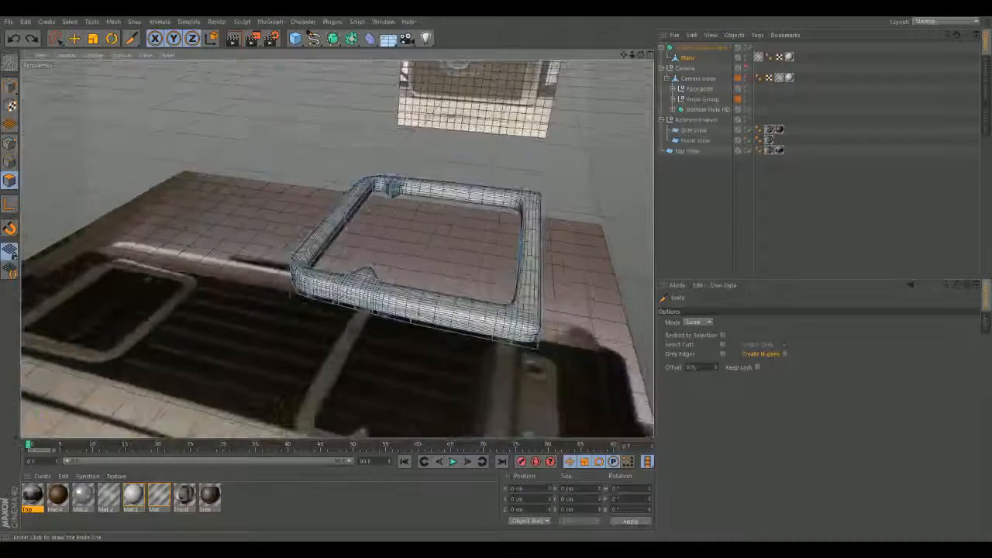
Add a Knife loop cut close to the frame's corner to tighten its rounding
{"action": "left_click_drag", "start_coordinate": [334, 248], "coordinate": [318, 271], "text": "alt"}
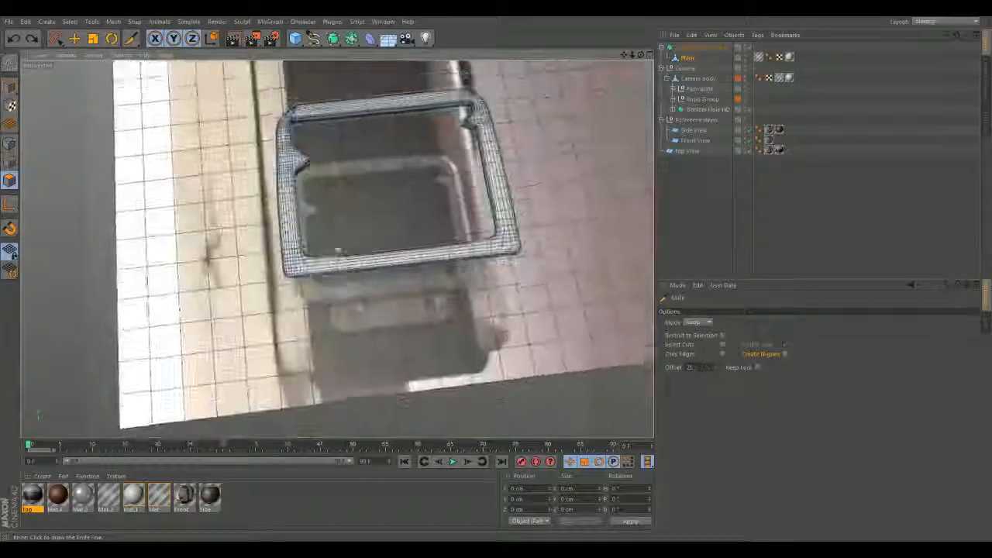
{"action": "middle_click_drag", "start_coordinate": [465, 108], "coordinate": [523, 225], "text": "alt"}
{"action": "scroll", "coordinate": [543, 211], "scroll_direction": "up", "scroll_amount": 3}
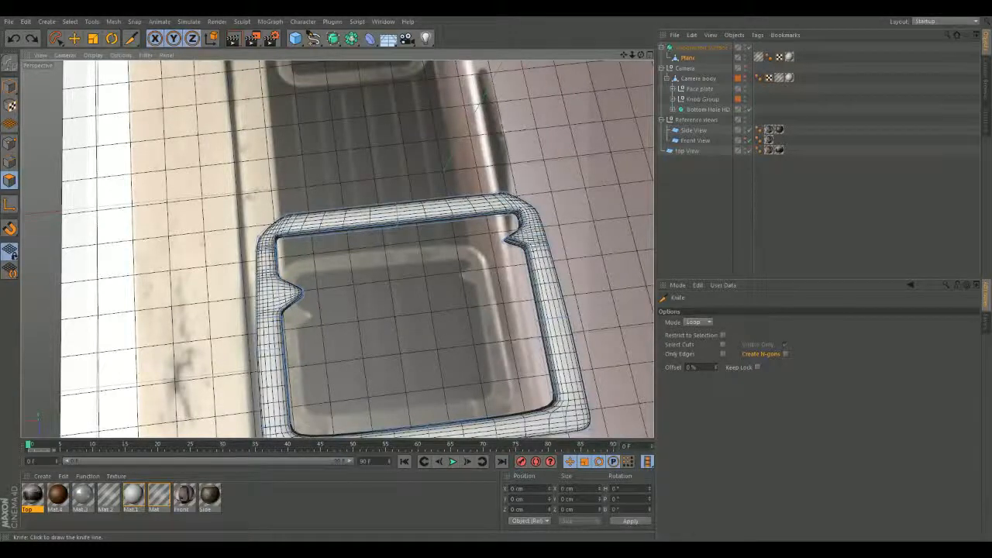
{"action": "left_click_drag", "start_coordinate": [535, 226], "coordinate": [460, 272], "text": "alt"}
{"action": "middle_click_drag", "start_coordinate": [388, 248], "coordinate": [403, 266], "text": "alt"}
{"action": "right_click_drag", "start_coordinate": [403, 266], "coordinate": [504, 266], "text": "alt"}
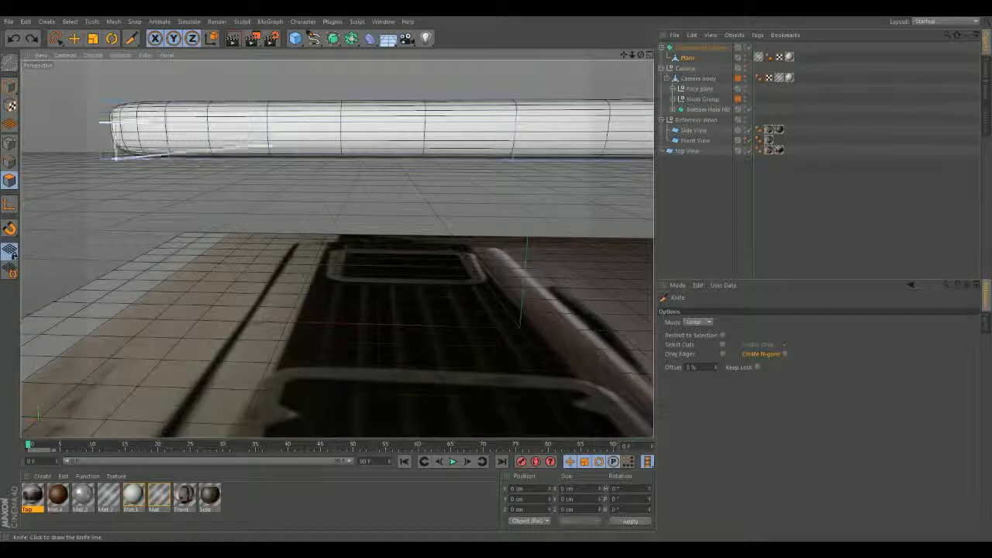
{"action": "left_click", "coordinate": [169, 141]}
Examine the mesh at the frame's corners from above against the top-view reference image
{"action": "left_click_drag", "start_coordinate": [287, 148], "coordinate": [341, 240], "text": "alt"}
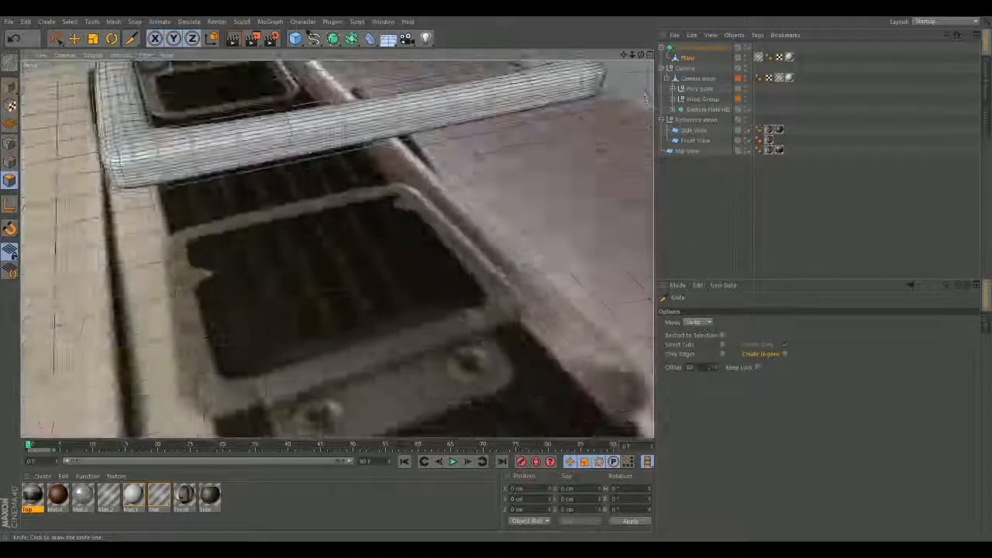
{"action": "right_click_drag", "start_coordinate": [341, 240], "coordinate": [287, 248], "text": "alt"}
{"action": "left_click_drag", "start_coordinate": [287, 248], "coordinate": [295, 334], "text": "alt"}
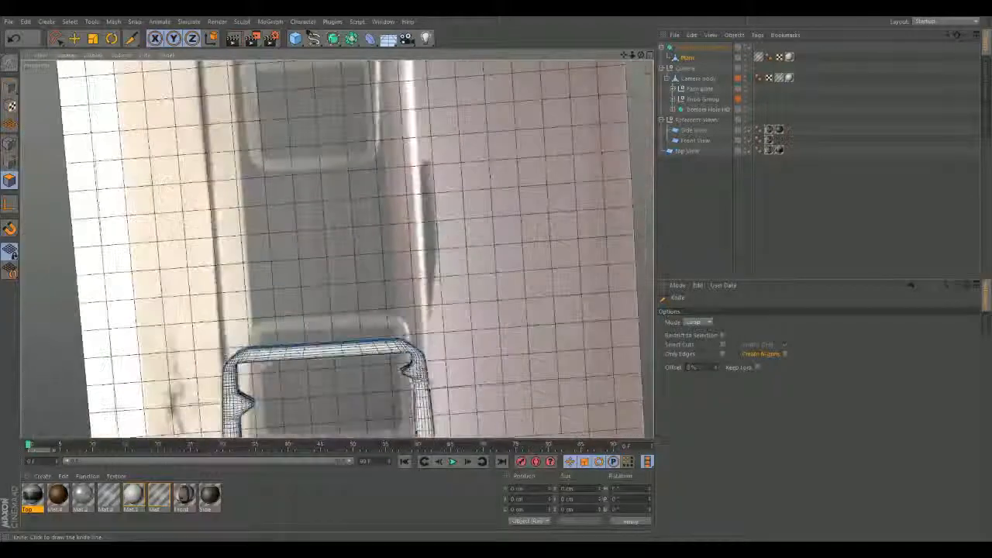
{"action": "middle_click_drag", "start_coordinate": [321, 357], "coordinate": [336, 248], "text": "alt"}
{"action": "scroll", "coordinate": [444, 300], "scroll_direction": "up", "scroll_amount": 3}
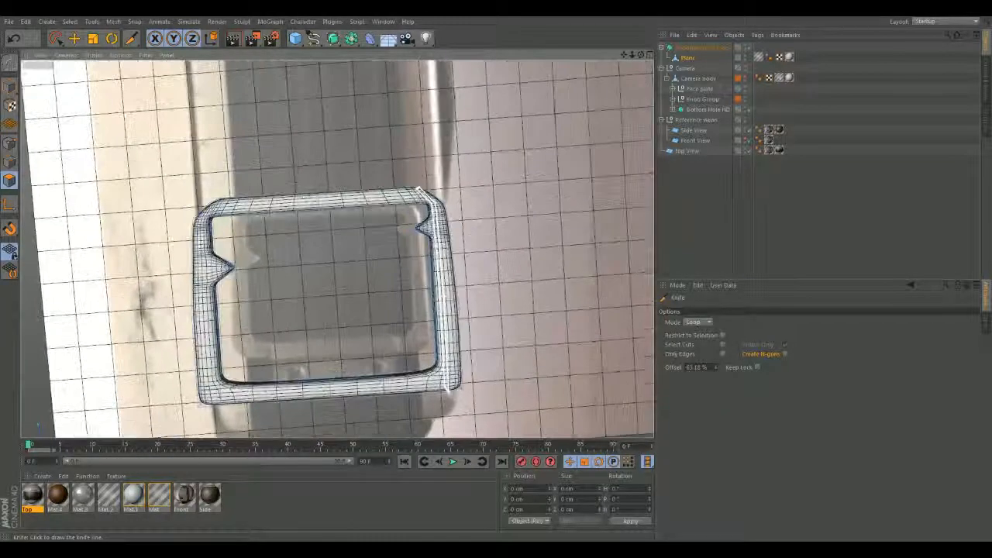
{"action": "scroll", "coordinate": [436, 214], "scroll_direction": "up", "scroll_amount": 8}
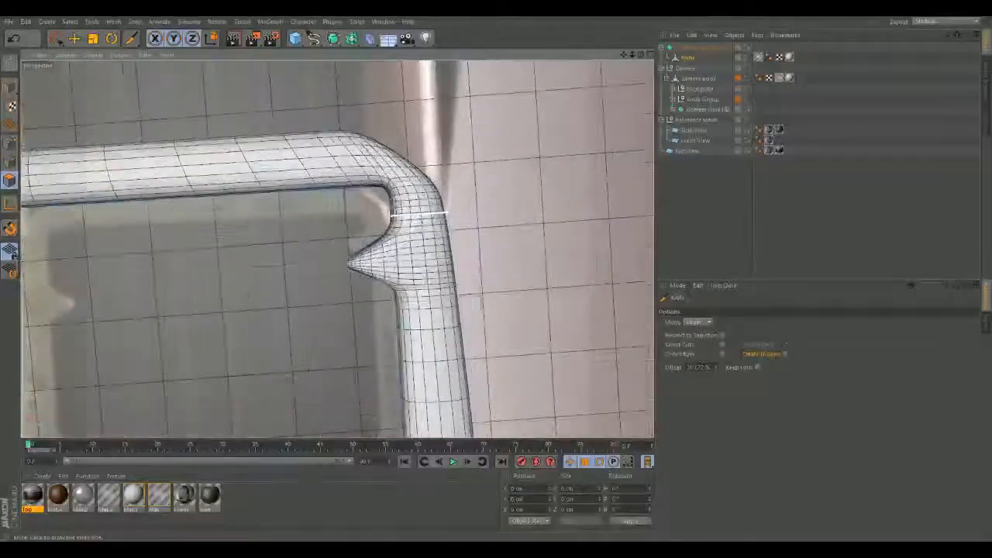
{"action": "middle_click_drag", "start_coordinate": [338, 248], "coordinate": [368, 317], "text": "alt"}
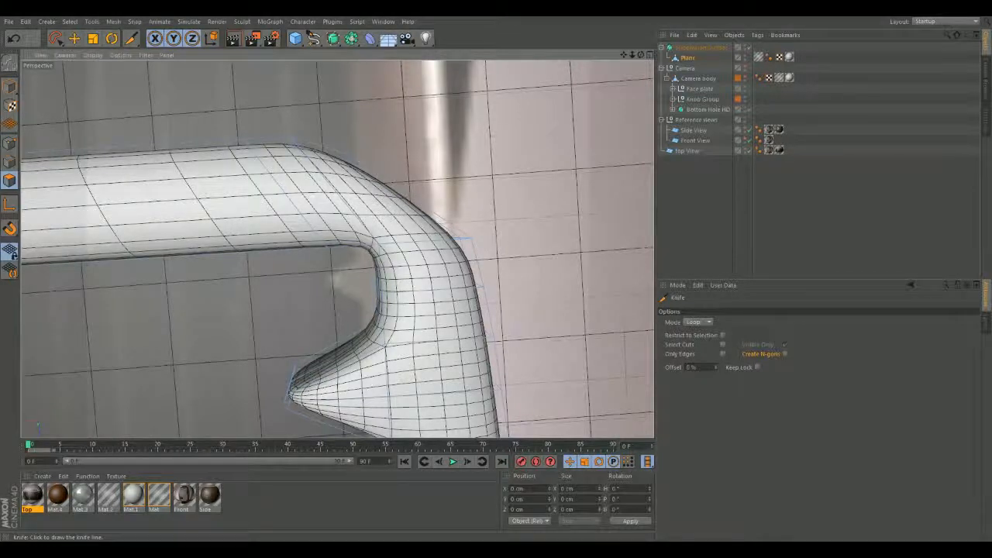
Select the outer polygons at the two corners at either end of one frame bar, ready to move
{"action": "left_click", "coordinate": [74, 38]}
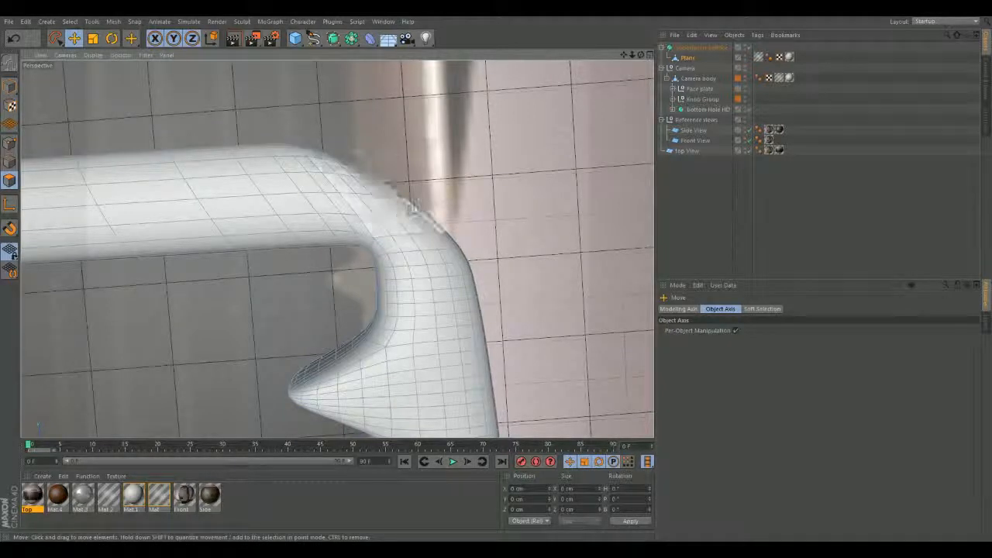
{"action": "scroll", "coordinate": [406, 221], "scroll_direction": "up", "scroll_amount": 6}
{"action": "scroll", "coordinate": [410, 219], "scroll_direction": "down", "scroll_amount": 6}
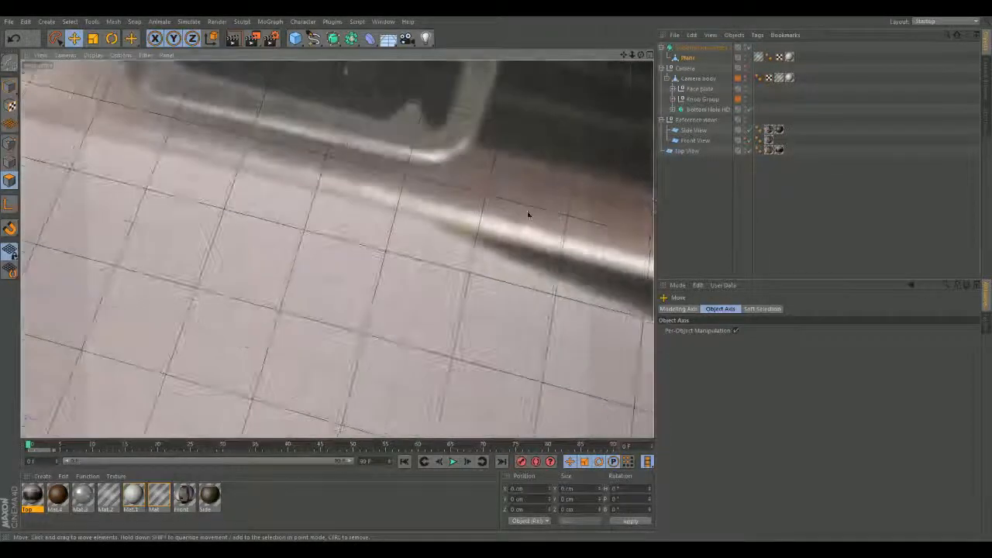
{"action": "left_click_drag", "start_coordinate": [430, 244], "coordinate": [398, 288], "text": "alt"}
{"action": "left_click", "coordinate": [359, 257]}
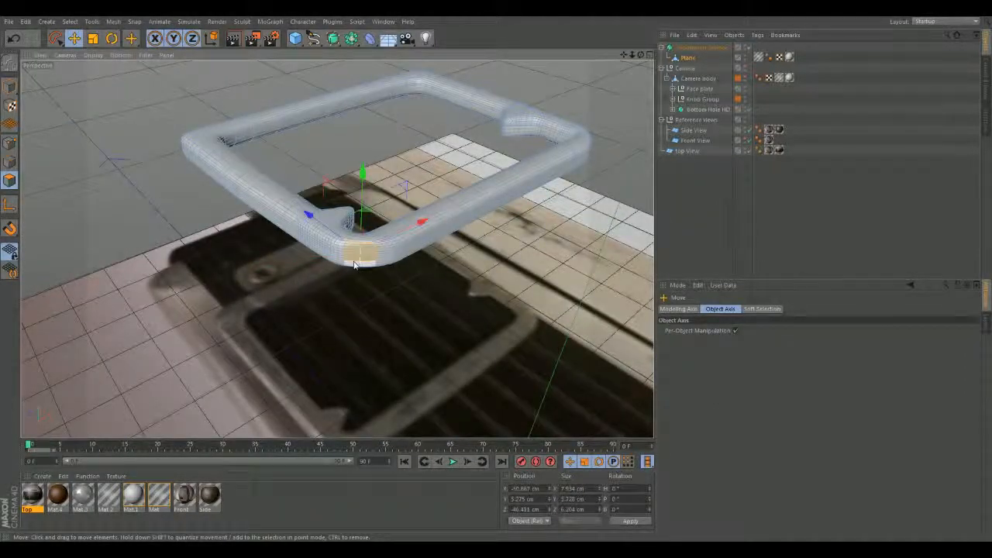
{"action": "left_click_drag", "start_coordinate": [411, 242], "coordinate": [380, 281], "text": "alt"}
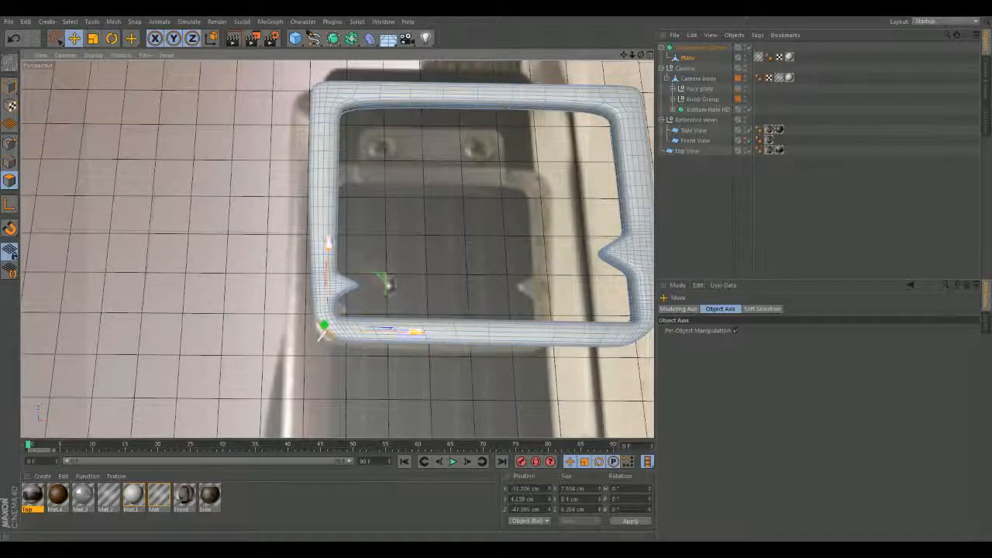
{"action": "left_click_drag", "start_coordinate": [491, 299], "coordinate": [442, 269], "text": "alt"}
{"action": "left_click", "coordinate": [443, 269], "text": "shift"}
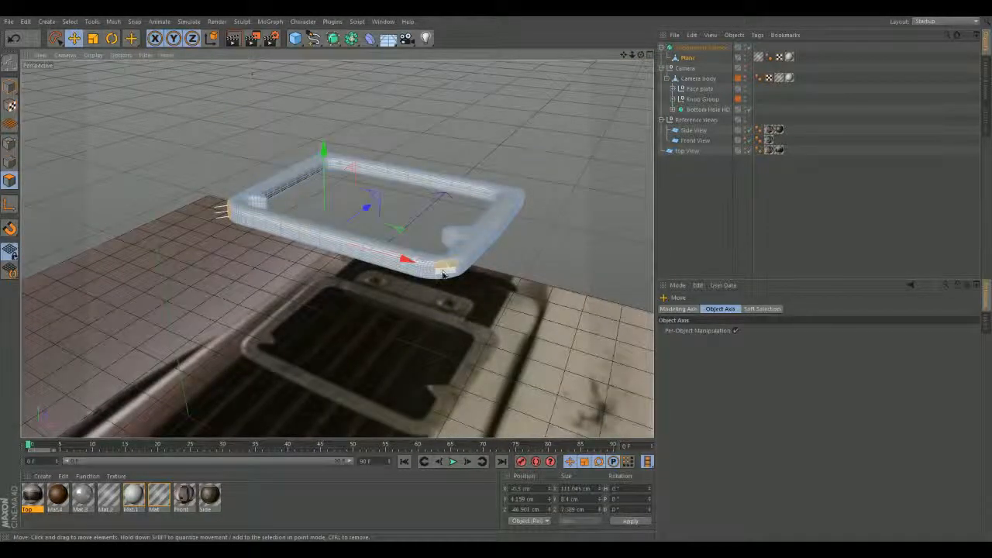
Try to scale the selected corner polygons outward along single axes
{"action": "left_click_drag", "start_coordinate": [416, 227], "coordinate": [502, 335], "text": "alt"}
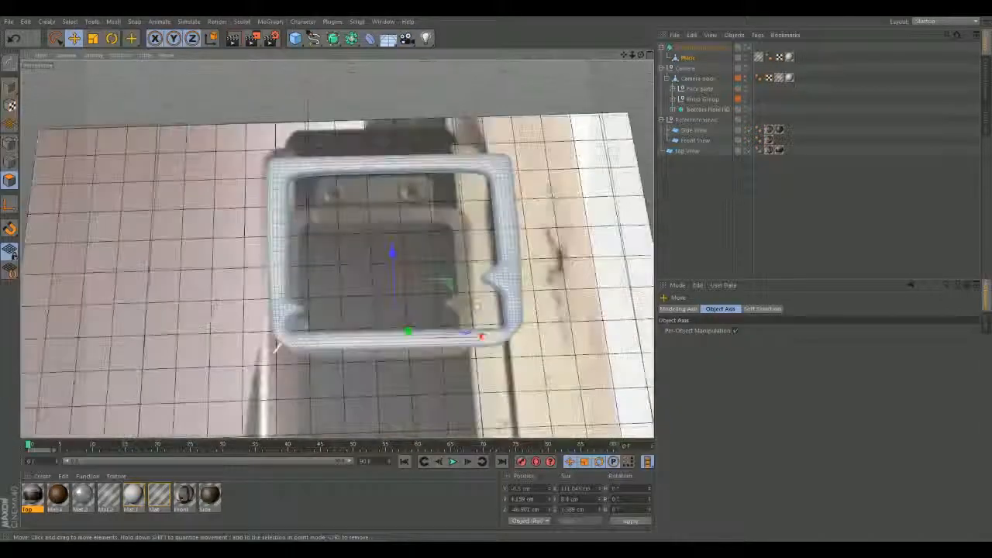
{"action": "left_click", "coordinate": [93, 39]}
{"action": "left_click_drag", "start_coordinate": [453, 293], "coordinate": [437, 282]}
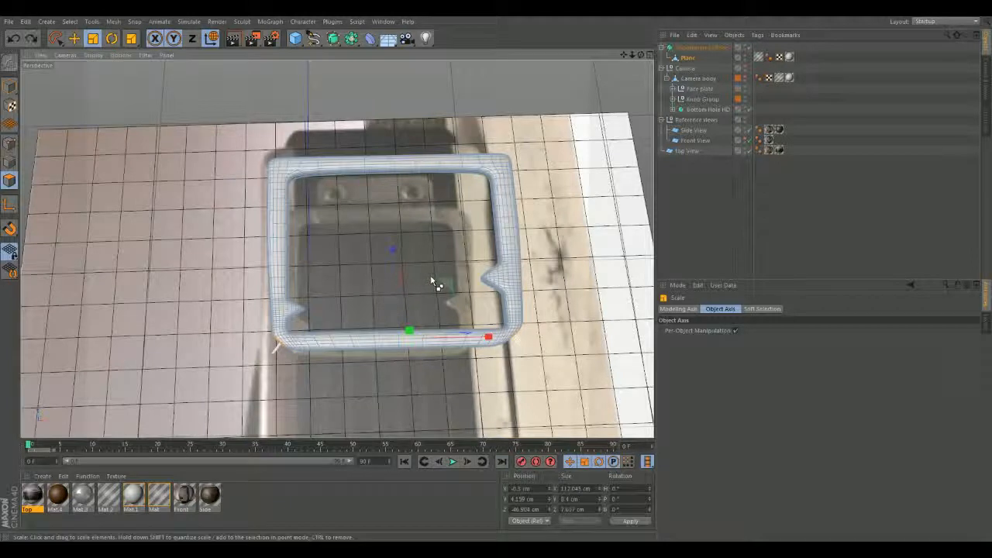
{"action": "left_click_drag", "start_coordinate": [390, 229], "coordinate": [392, 237]}
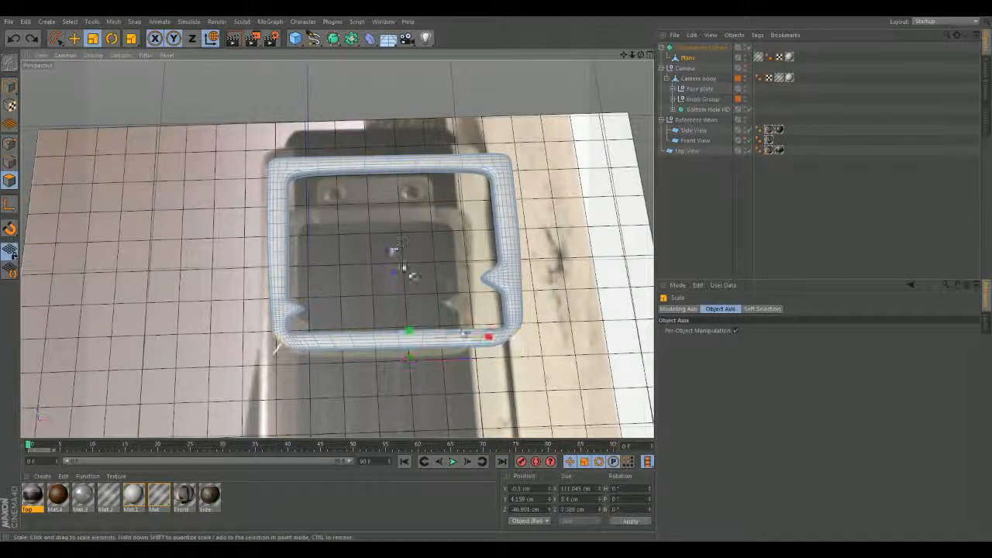
{"action": "mouse_move", "coordinate": [490, 338]}
{"action": "left_mouse_down"}
{"action": "mouse_move", "coordinate": [507, 340]}
{"action": "mouse_move", "coordinate": [490, 341]}
{"action": "left_mouse_up"}
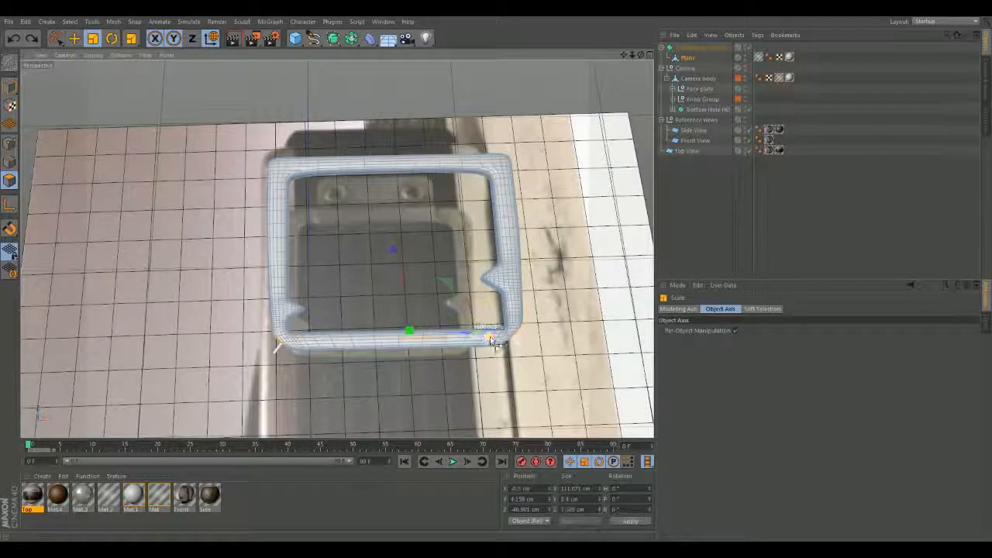
Try to move the selected corner polygons along the default modeling axes
{"action": "left_click", "coordinate": [74, 38]}
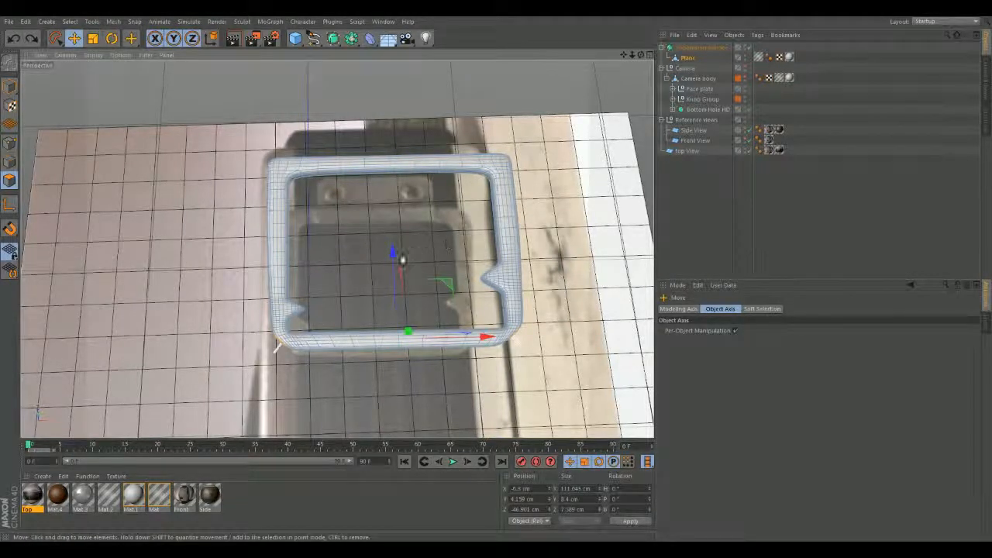
{"action": "left_click_drag", "start_coordinate": [447, 288], "coordinate": [448, 288]}
{"action": "left_click_drag", "start_coordinate": [393, 257], "coordinate": [394, 253]}
{"action": "left_click", "coordinate": [357, 295]}
{"action": "left_click", "coordinate": [400, 325]}
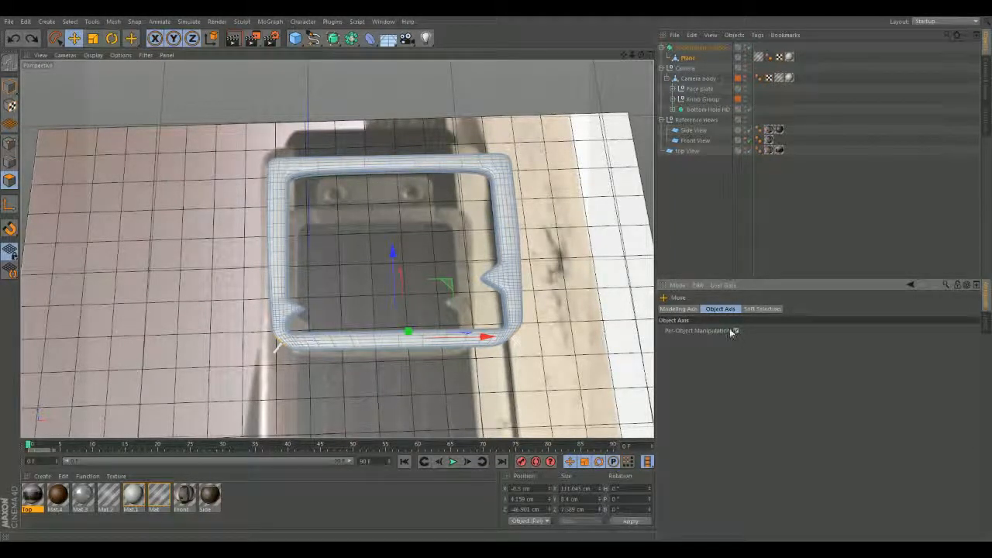
Set the Move tool's modeling axis orientation to Normal, keeping the axis on Selected
{"action": "left_click", "coordinate": [680, 309]}
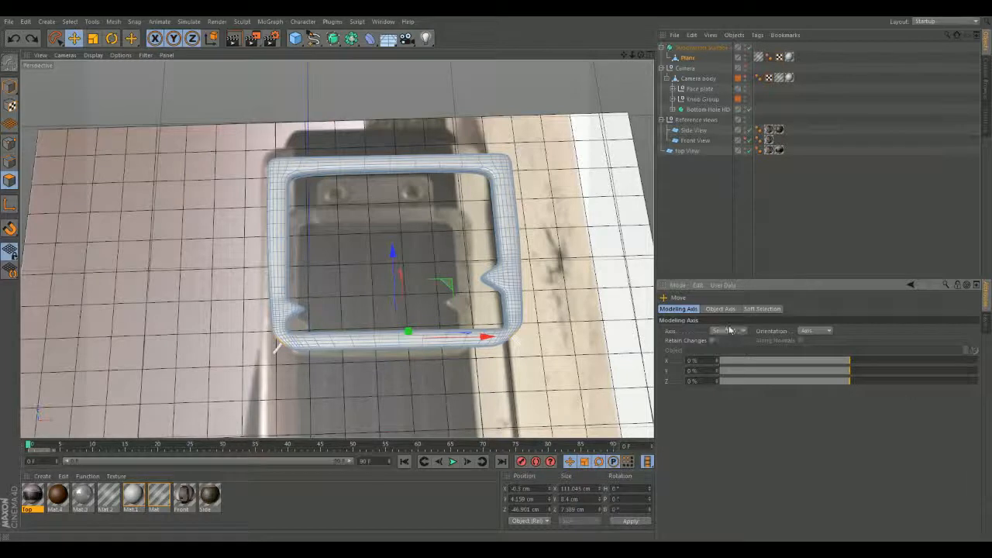
{"action": "left_click", "coordinate": [730, 330]}
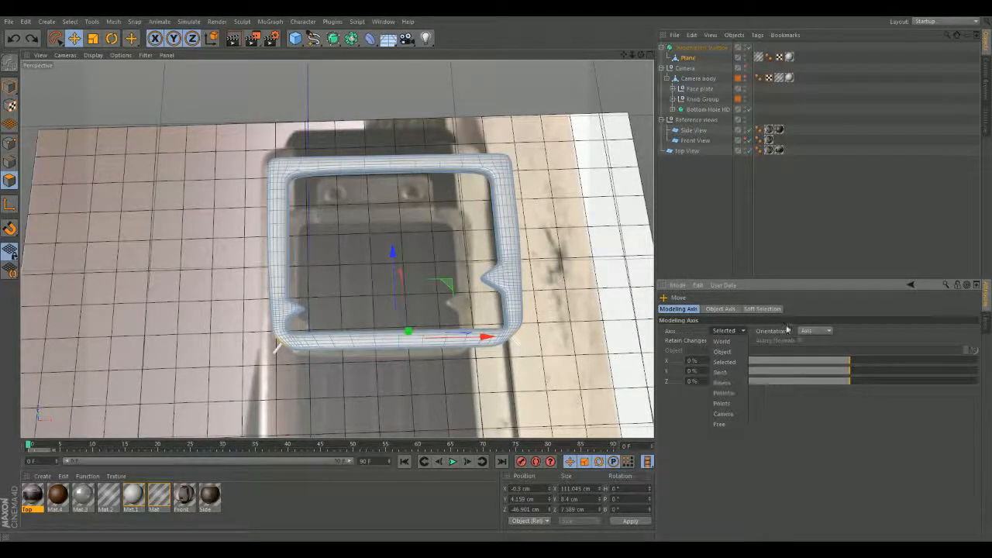
{"action": "left_click", "coordinate": [814, 331]}
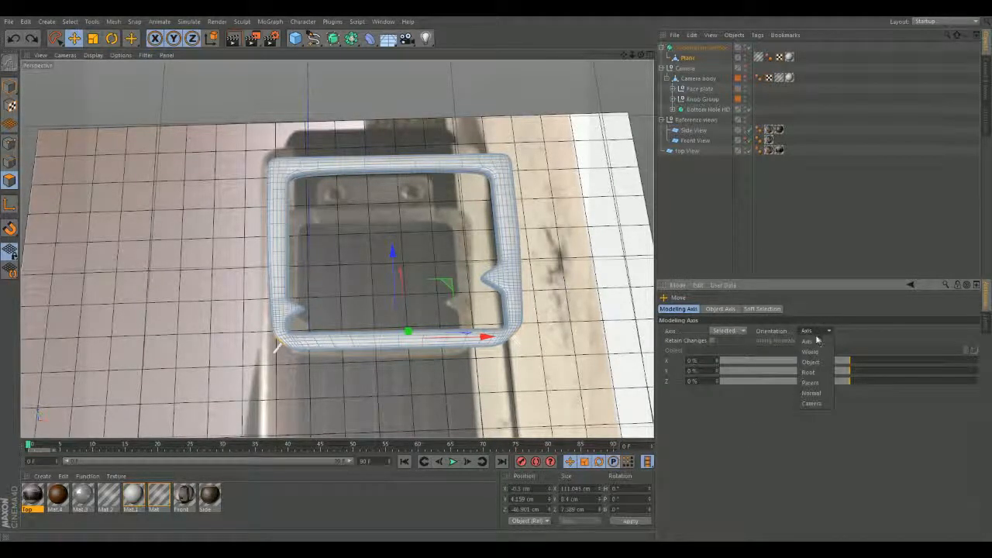
{"action": "left_click", "coordinate": [824, 394]}
Enable Along Normals and shift the selected corner polygons slightly along their normals
{"action": "mouse_move", "coordinate": [408, 426]}
{"action": "left_mouse_down"}
{"action": "mouse_move", "coordinate": [403, 436]}
{"action": "mouse_move", "coordinate": [403, 422]}
{"action": "left_mouse_up"}
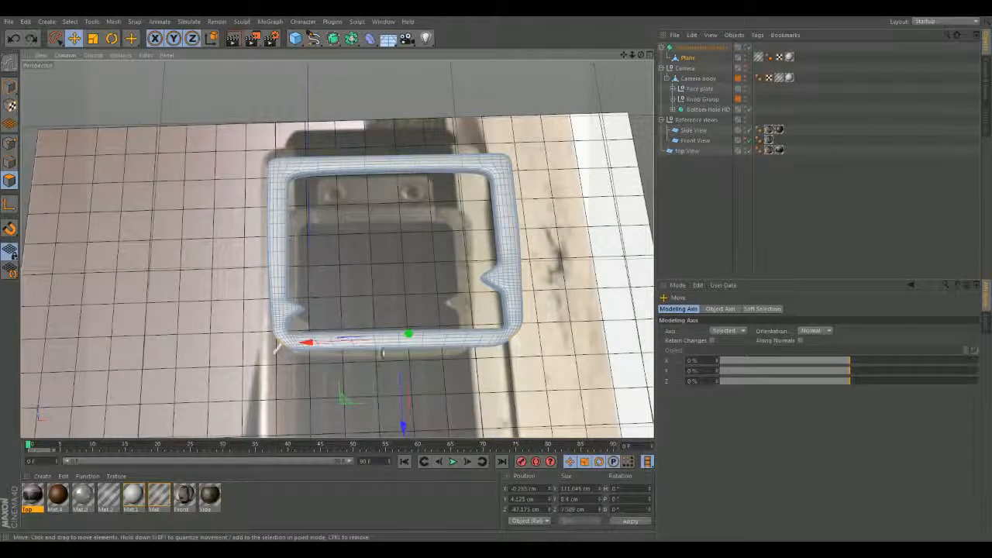
{"action": "mouse_move", "coordinate": [345, 399]}
{"action": "left_mouse_down"}
{"action": "mouse_move", "coordinate": [337, 401]}
{"action": "mouse_move", "coordinate": [346, 398]}
{"action": "left_mouse_up"}
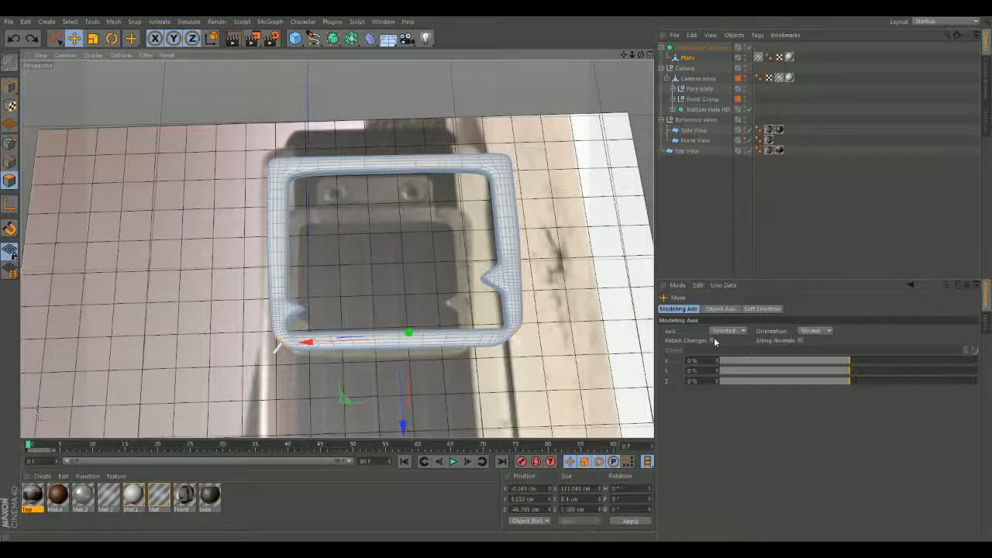
{"action": "left_click", "coordinate": [714, 339]}
{"action": "left_click", "coordinate": [799, 341]}
{"action": "left_click_drag", "start_coordinate": [403, 422], "coordinate": [403, 432]}
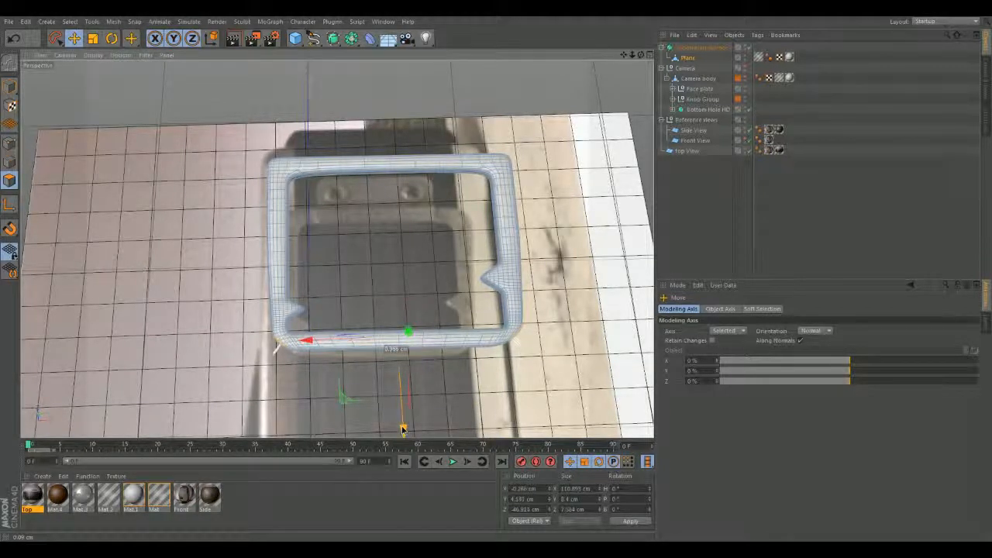
{"action": "left_click_drag", "start_coordinate": [403, 428], "coordinate": [403, 426]}
Select the outer corner polygons at both front corners of the frame mesh, including those on the rounded underside
{"action": "left_click_drag", "start_coordinate": [552, 380], "coordinate": [441, 379], "text": "alt"}
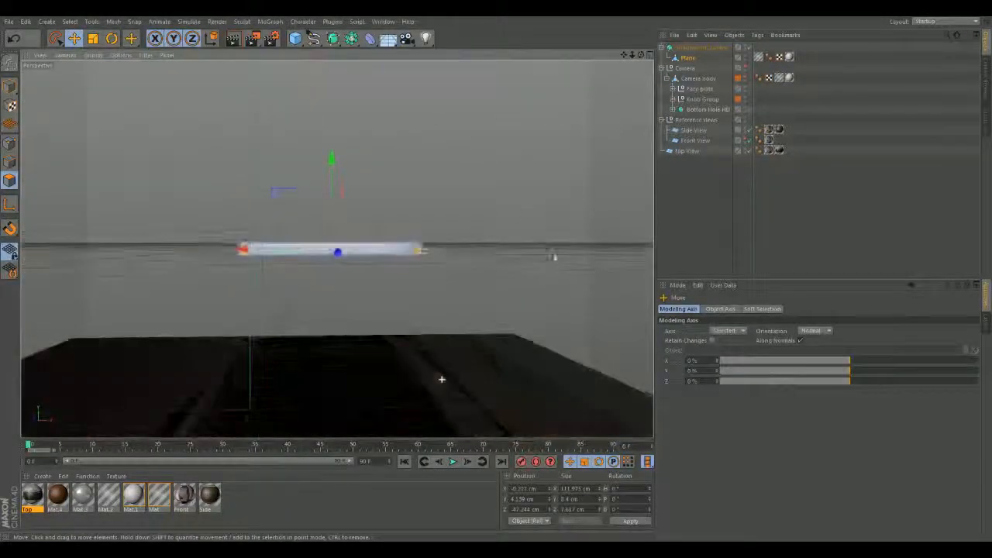
{"action": "left_click_drag", "start_coordinate": [503, 212], "coordinate": [467, 300], "text": "alt"}
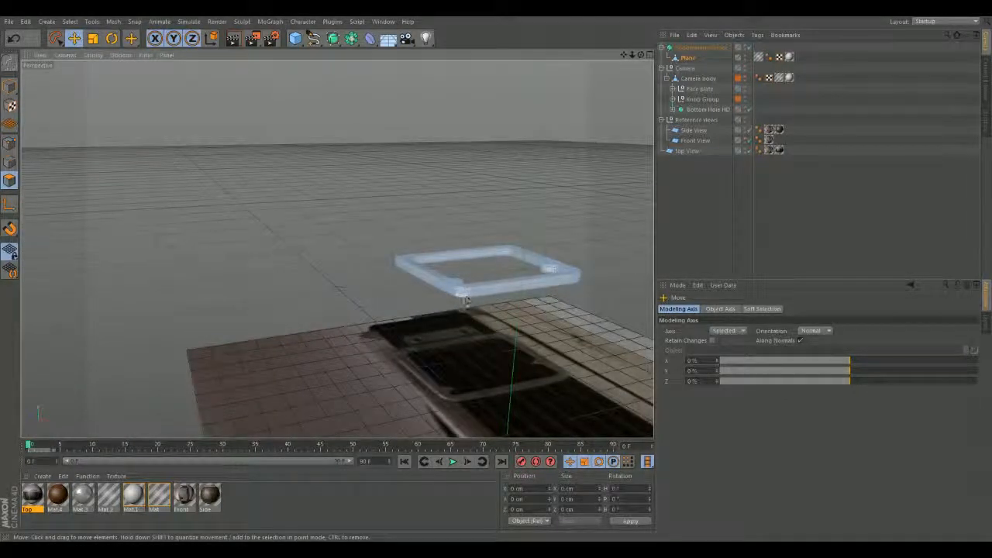
{"action": "left_click", "coordinate": [460, 290]}
{"action": "left_click", "coordinate": [463, 300], "text": "shift"}
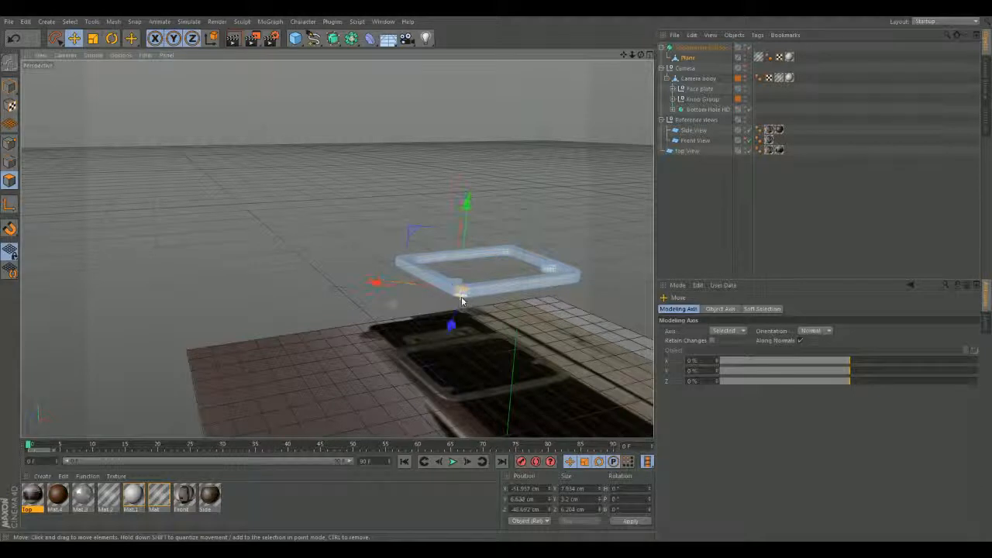
{"action": "left_click_drag", "start_coordinate": [464, 298], "coordinate": [476, 302], "text": "alt"}
{"action": "middle_click_drag", "start_coordinate": [490, 302], "coordinate": [332, 245], "text": "alt"}
{"action": "left_click", "coordinate": [404, 317], "text": "shift"}
{"action": "left_click", "coordinate": [400, 322], "text": "shift"}
{"action": "left_click", "coordinate": [400, 327], "text": "shift"}
{"action": "key", "text": "ctrl+z"}
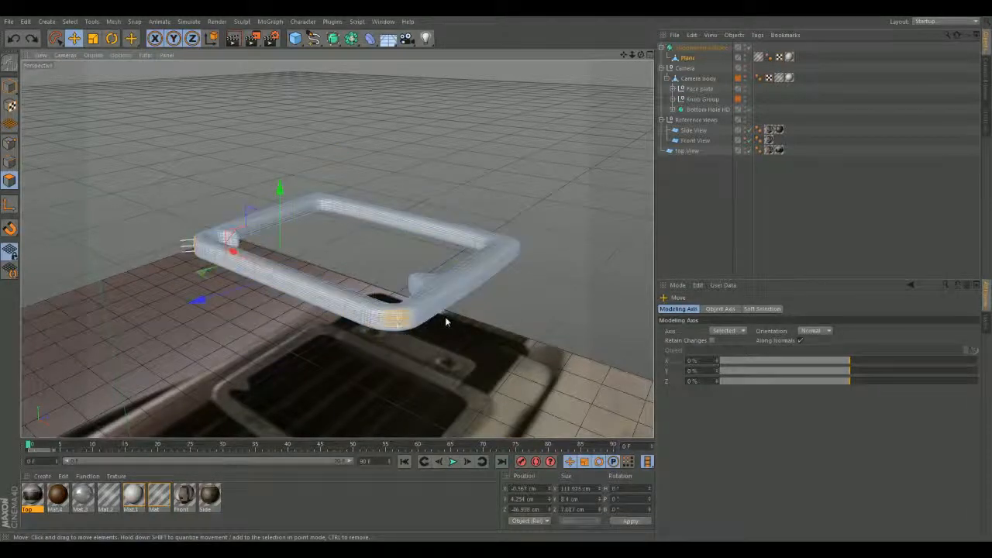
{"action": "left_click", "coordinate": [402, 327], "text": "shift"}
{"action": "left_click_drag", "start_coordinate": [405, 287], "coordinate": [422, 310], "text": "alt"}
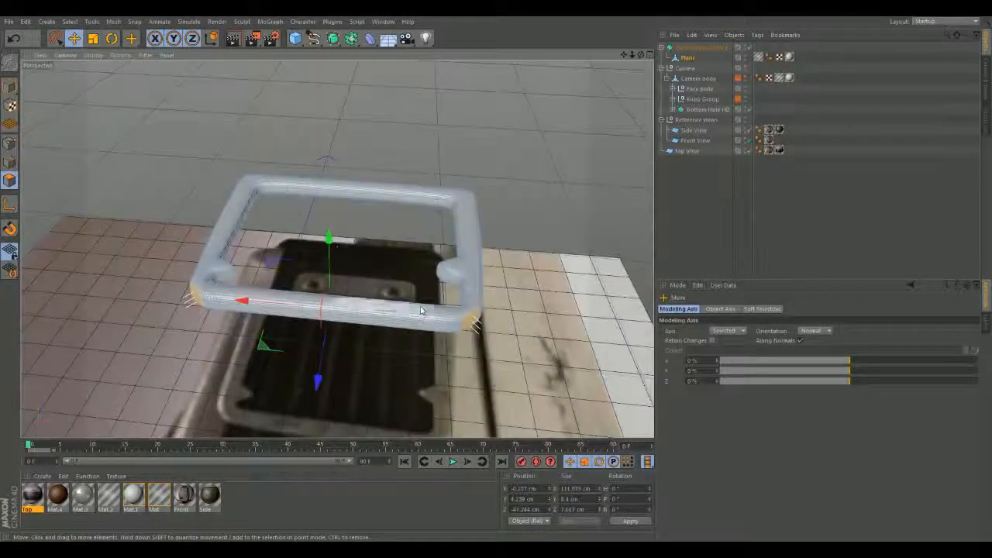
Switch the Move tool's modeling axis to World and back to Selected, keeping the orientation on Normal
{"action": "left_click_drag", "start_coordinate": [326, 302], "coordinate": [355, 348], "text": "alt"}
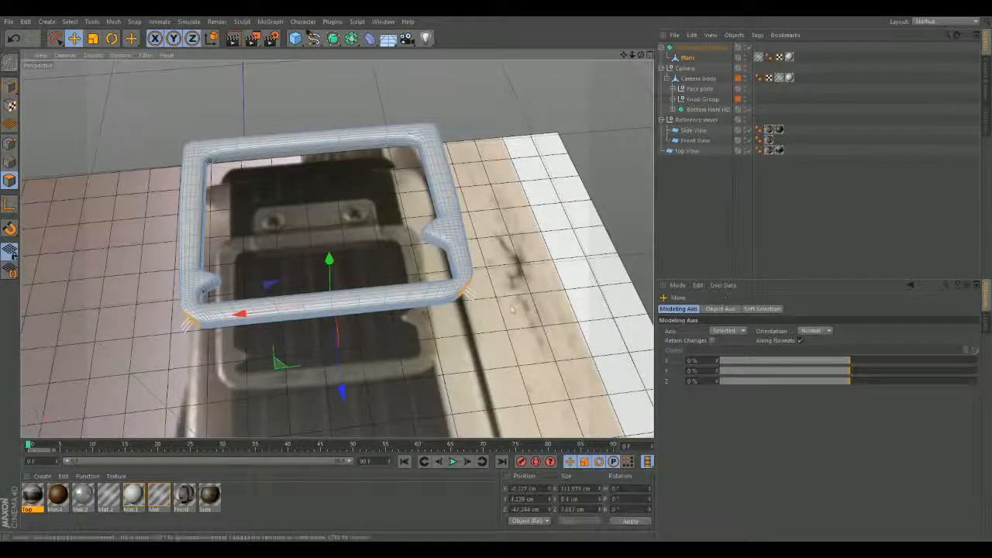
{"action": "left_click_drag", "start_coordinate": [533, 313], "coordinate": [552, 357], "text": "alt"}
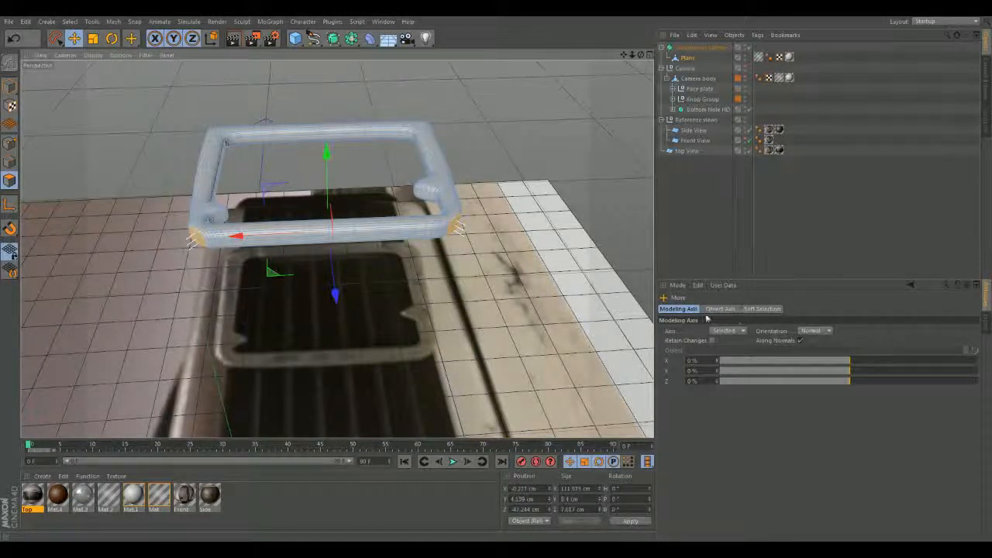
{"action": "left_click", "coordinate": [696, 310]}
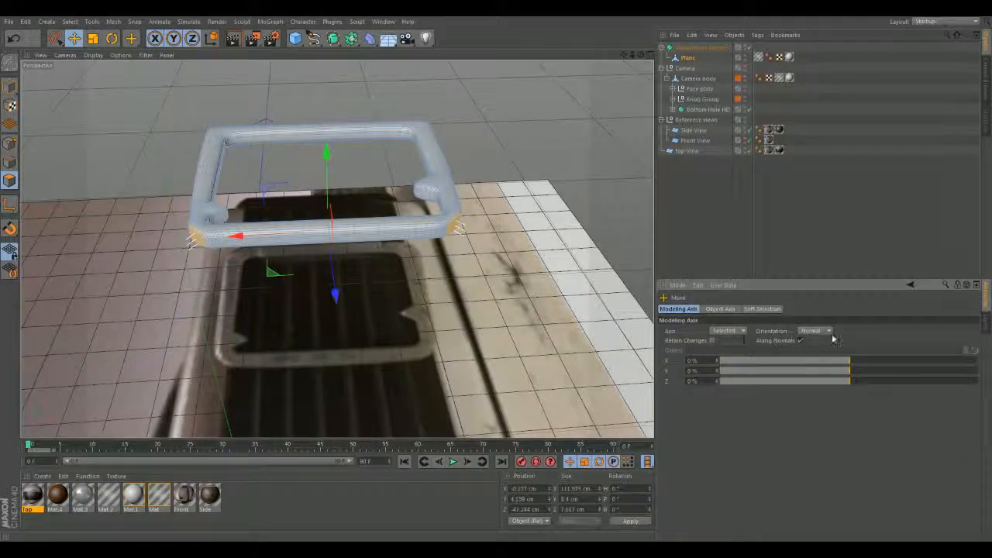
{"action": "left_click", "coordinate": [738, 332]}
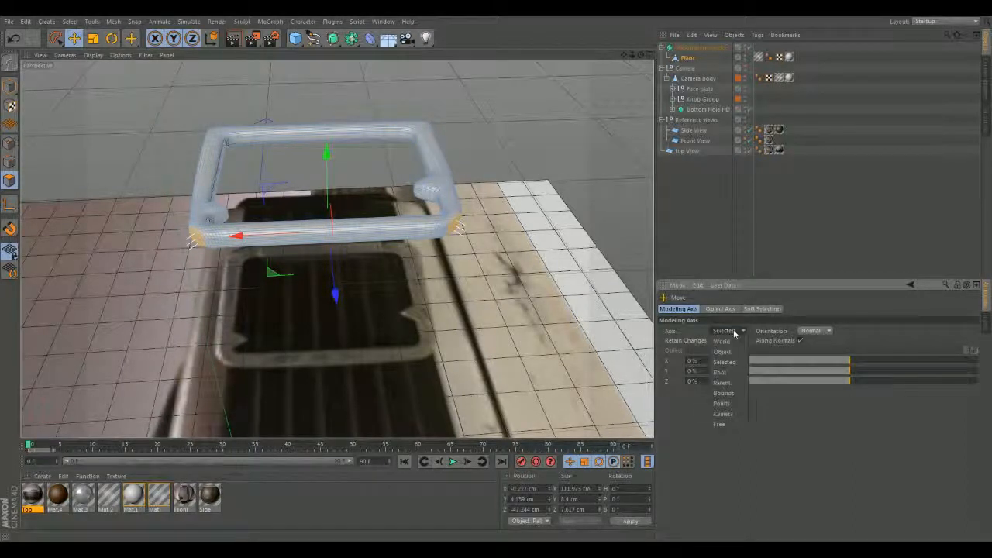
{"action": "left_click", "coordinate": [729, 342]}
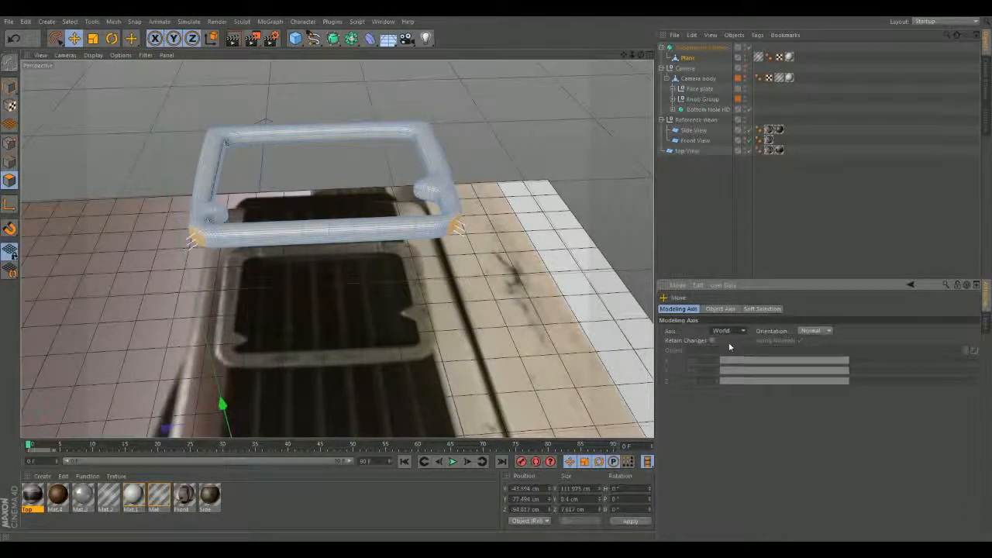
{"action": "left_click", "coordinate": [724, 362]}
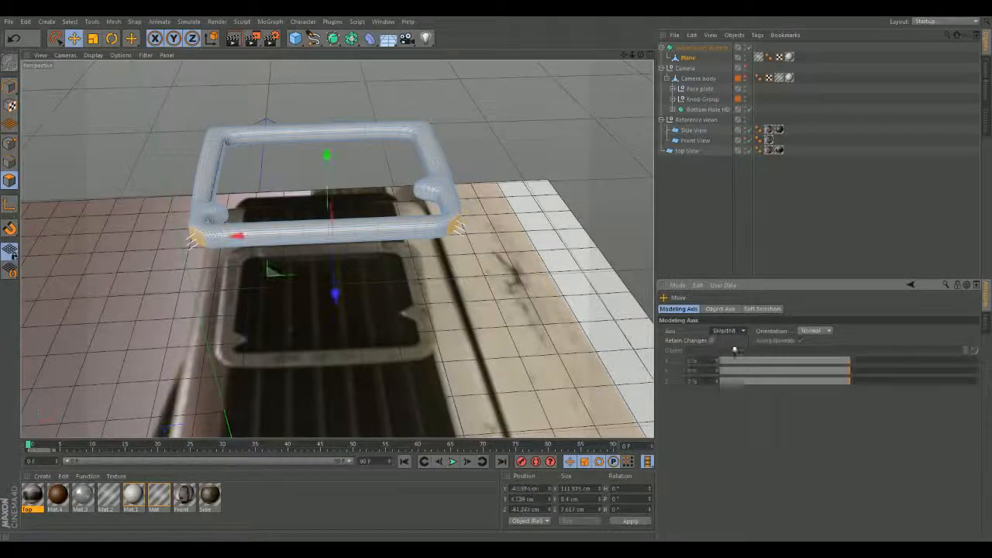
{"action": "left_click", "coordinate": [818, 331]}
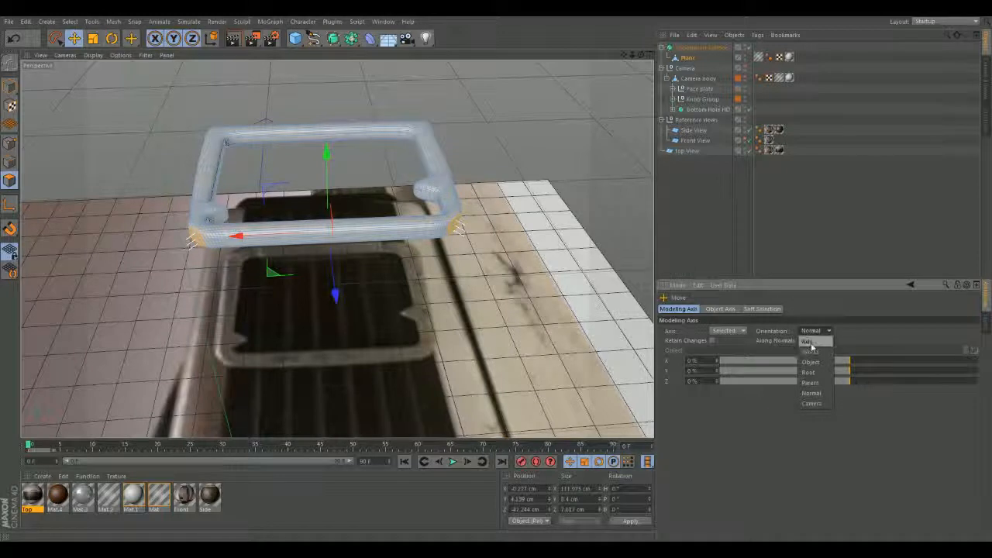
{"action": "left_click", "coordinate": [814, 394]}
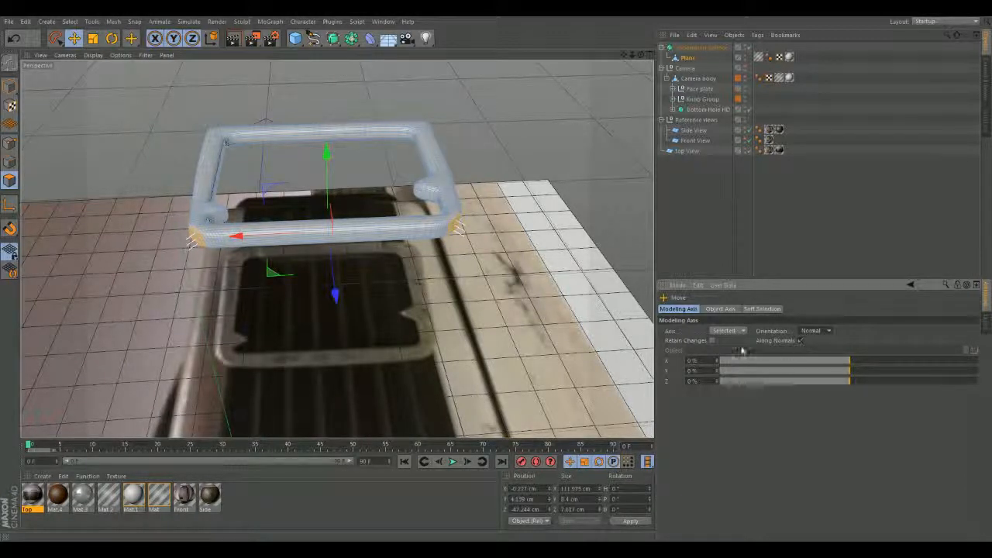
Try to move the selected corner polygons outward along their normals using the different axes, and undo the moves
{"action": "left_click_drag", "start_coordinate": [334, 292], "coordinate": [310, 311]}
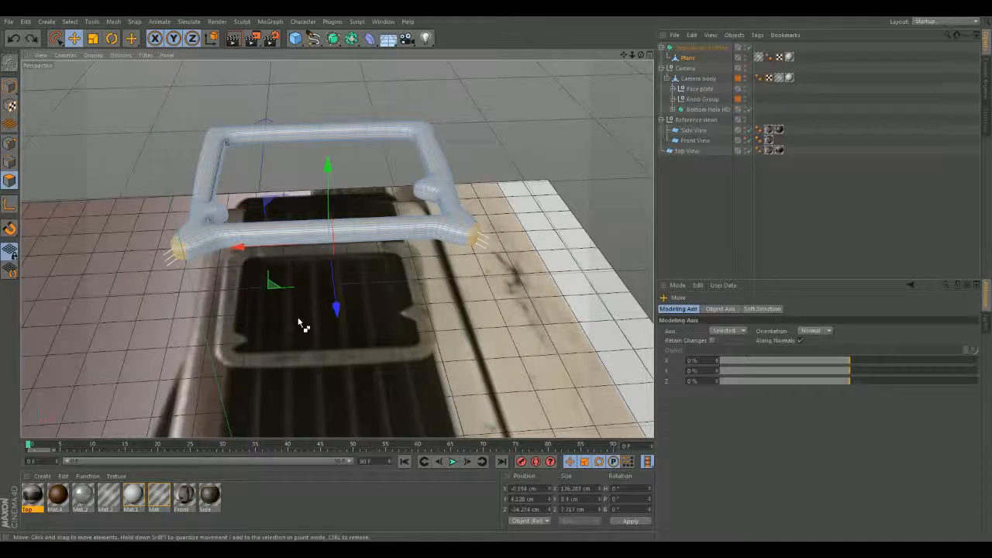
{"action": "key", "text": "ctrl+z"}
{"action": "key", "text": "ctrl+z"}
{"action": "left_click_drag", "start_coordinate": [213, 240], "coordinate": [218, 243]}
{"action": "key", "text": "ctrl+z"}
{"action": "left_click_drag", "start_coordinate": [327, 156], "coordinate": [324, 144]}
{"action": "key", "text": "ctrl+z"}
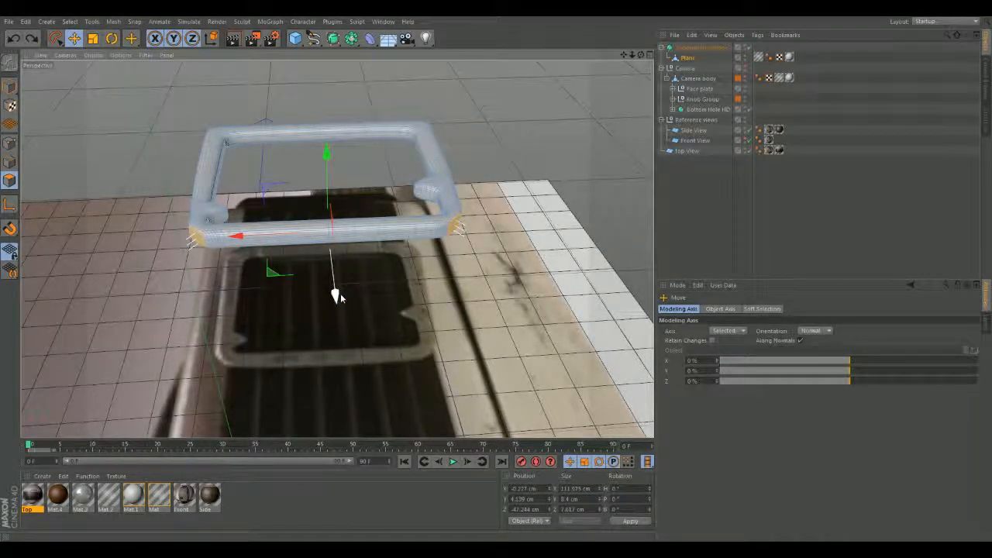
{"action": "left_click_drag", "start_coordinate": [335, 297], "coordinate": [347, 382]}
{"action": "mouse_move", "coordinate": [351, 432]}
{"action": "left_mouse_down"}
{"action": "mouse_move", "coordinate": [350, 412]}
{"action": "mouse_move", "coordinate": [348, 431]}
{"action": "left_mouse_up"}
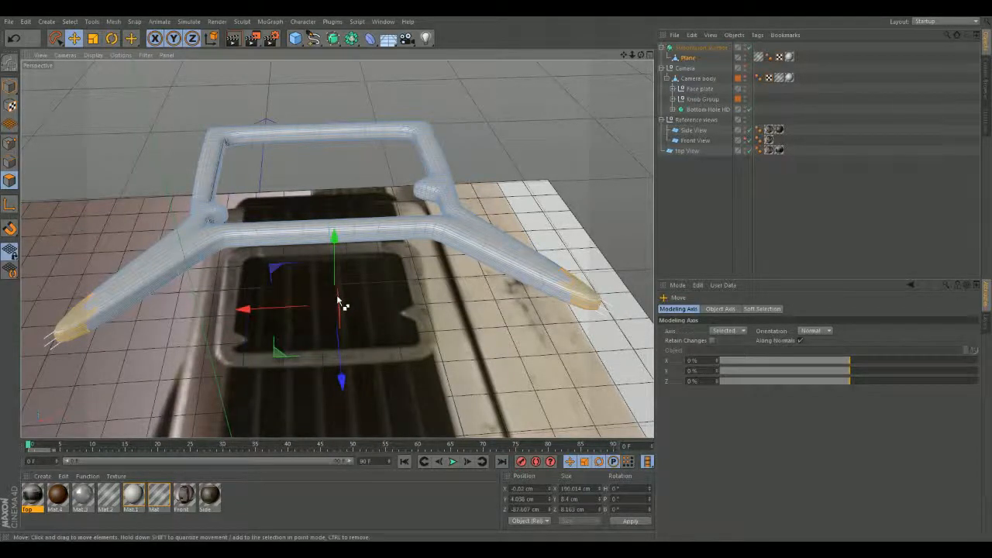
{"action": "key", "text": "ctrl+z"}
Deselect the corner polygons and set the Move tool's modeling axis to Object with the orientation on Axis
{"action": "left_click", "coordinate": [545, 155]}
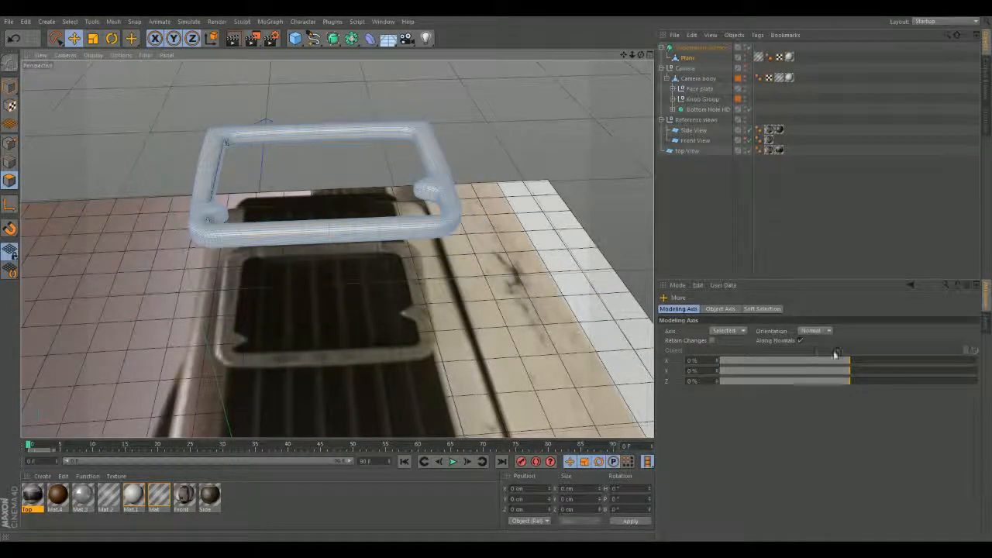
{"action": "left_click", "coordinate": [827, 330]}
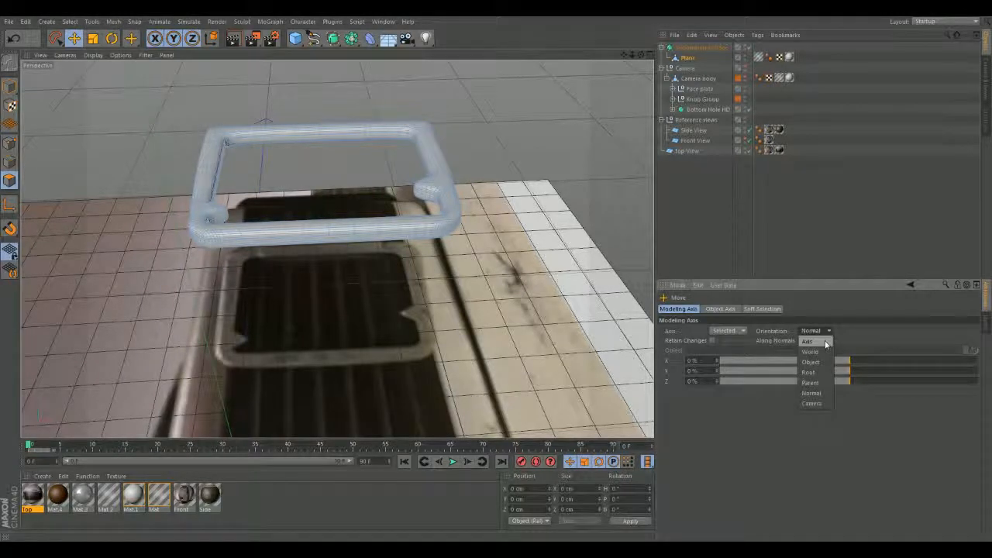
{"action": "left_click", "coordinate": [826, 341]}
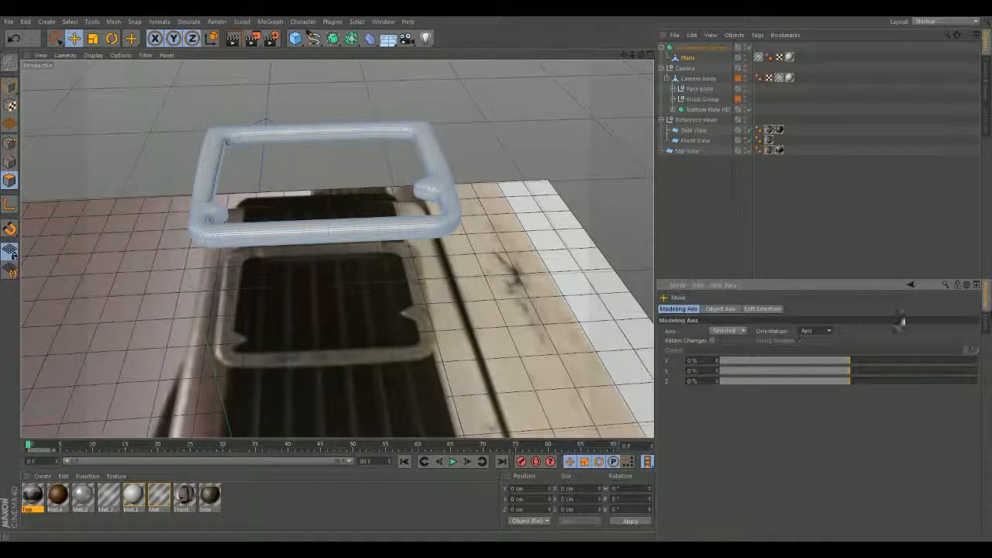
{"action": "left_click", "coordinate": [729, 331]}
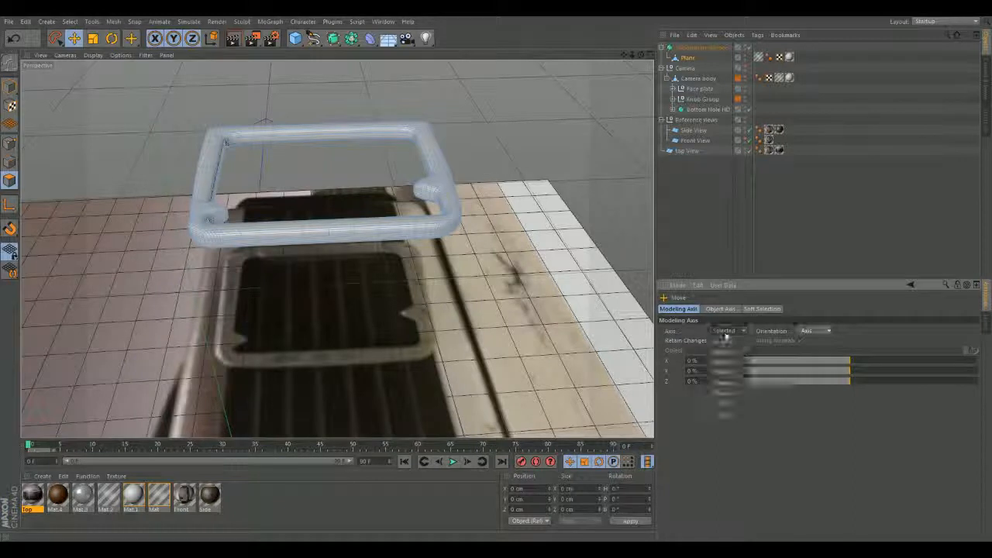
{"action": "left_click", "coordinate": [729, 342]}
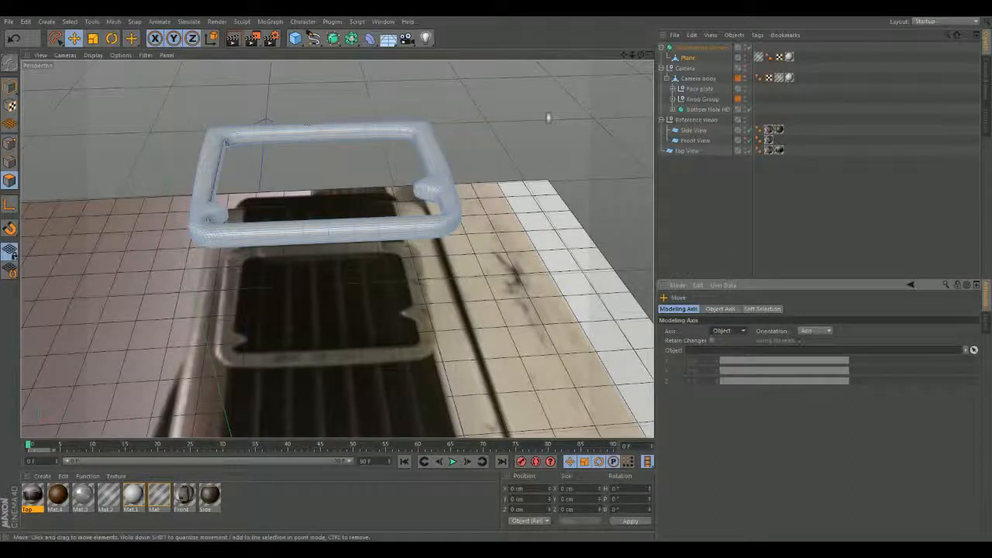
With the Subdivision Surface selected, look through the Move tool's modeling axis, object axis and soft selection settings
{"action": "middle_click_drag", "start_coordinate": [587, 126], "coordinate": [560, 175], "text": "alt"}
{"action": "left_click_drag", "start_coordinate": [561, 175], "coordinate": [512, 132], "text": "alt"}
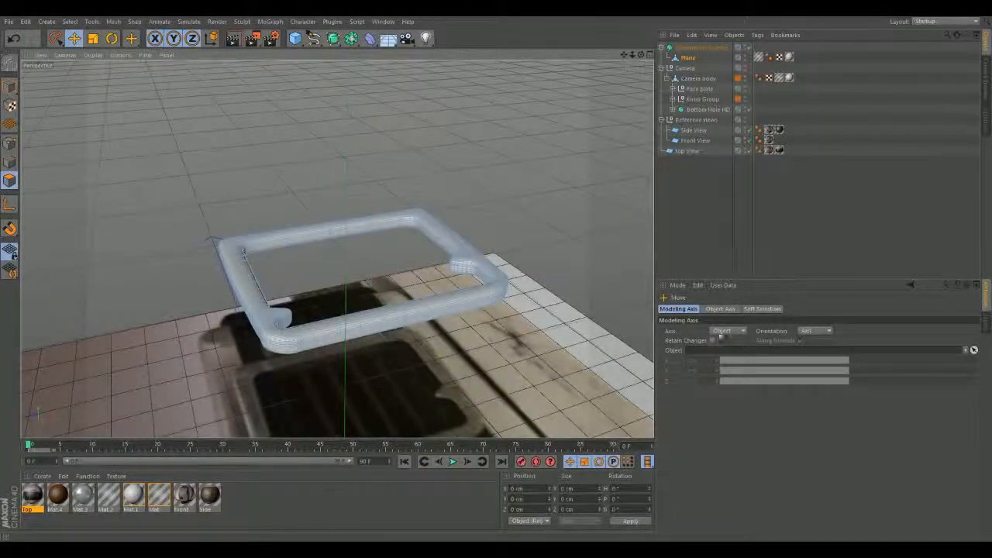
{"action": "left_click", "coordinate": [474, 262]}
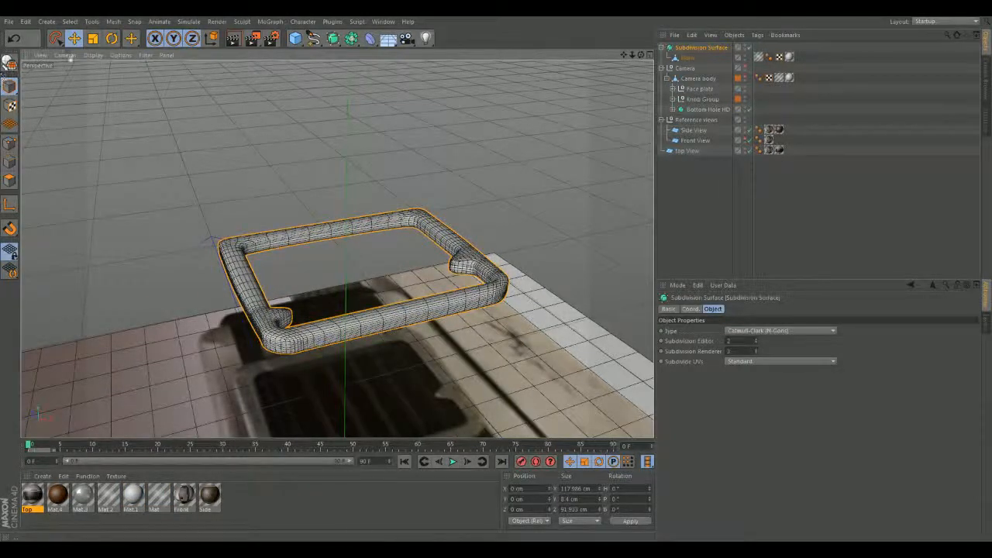
{"action": "left_click", "coordinate": [75, 38]}
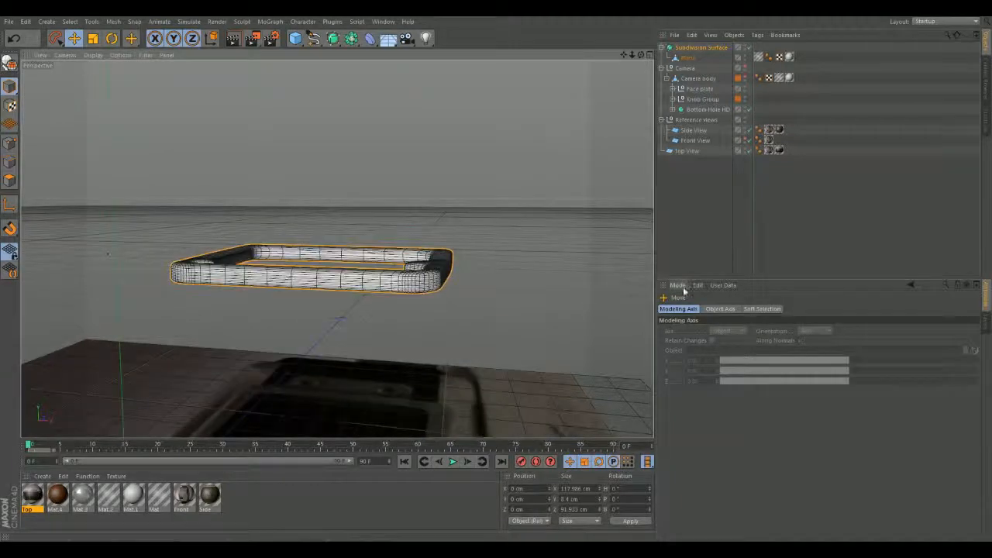
{"action": "left_click", "coordinate": [679, 286]}
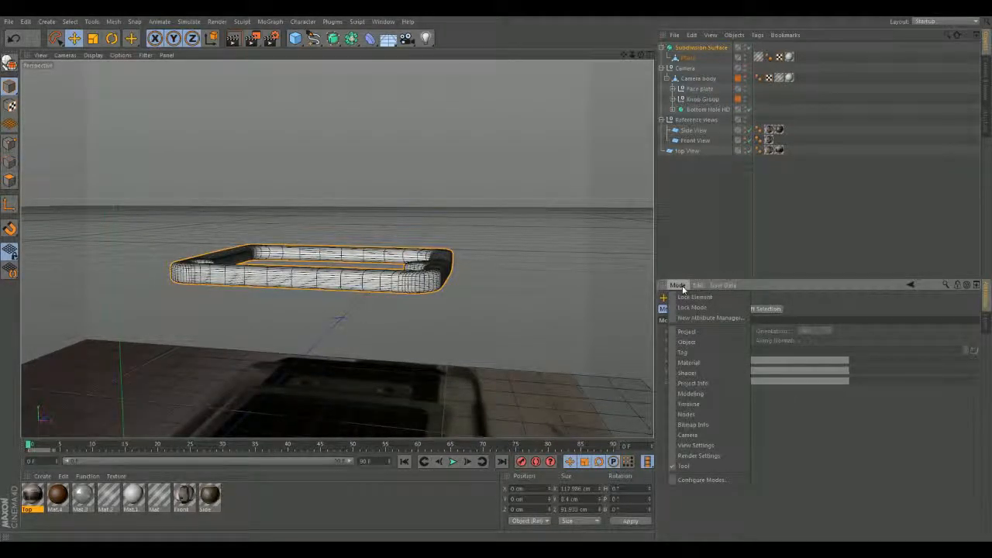
{"action": "left_click", "coordinate": [711, 335]}
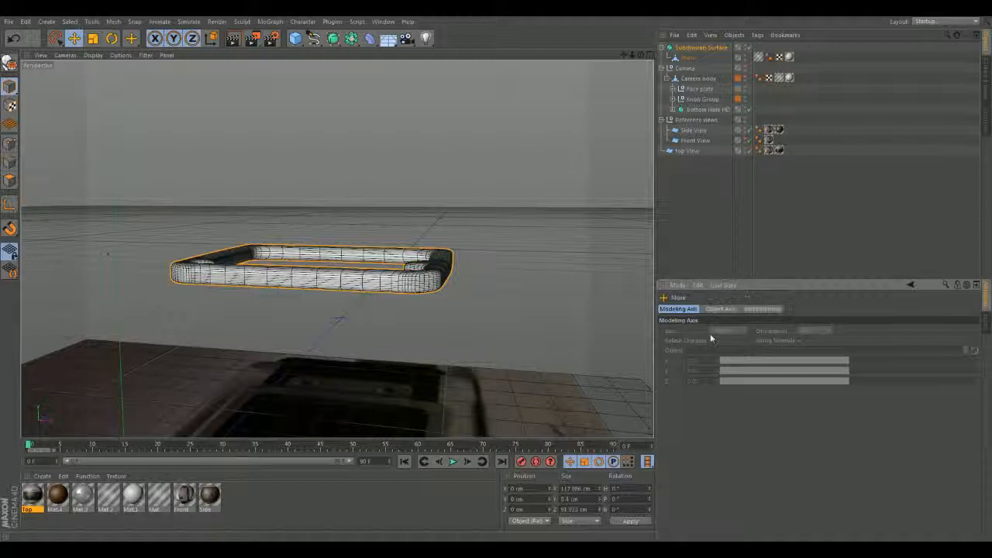
{"action": "left_click", "coordinate": [720, 308]}
{"action": "left_click", "coordinate": [758, 310]}
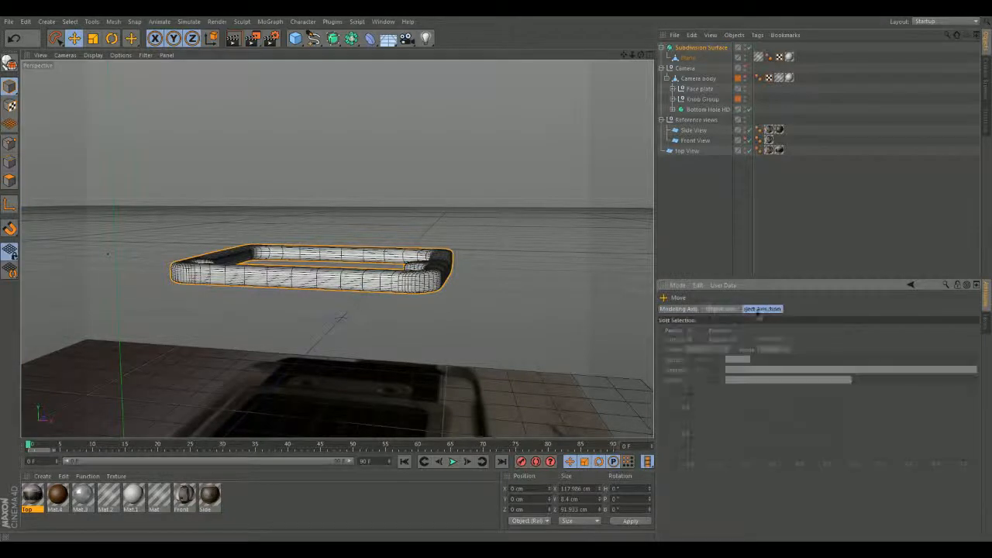
{"action": "left_click", "coordinate": [693, 309]}
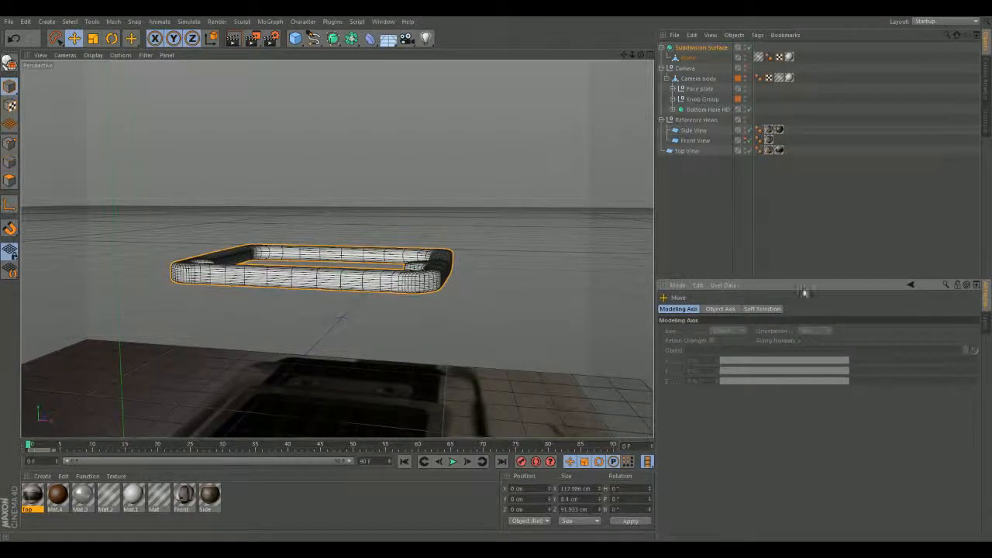
Examine the frame's corners and notches from several angles against the top-view reference image
{"action": "left_click_drag", "start_coordinate": [473, 215], "coordinate": [418, 313], "text": "alt"}
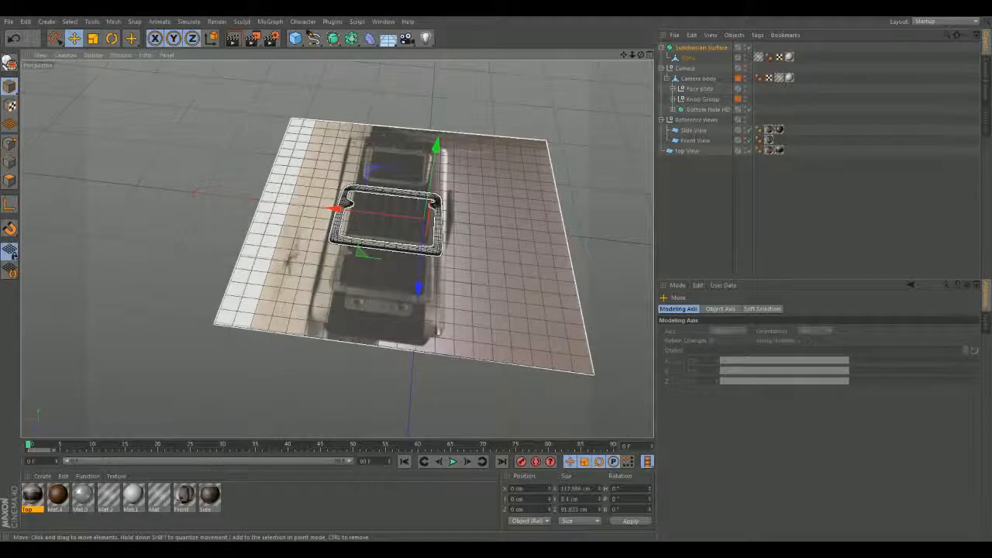
{"action": "left_click_drag", "start_coordinate": [411, 333], "coordinate": [306, 296], "text": "alt"}
{"action": "scroll", "coordinate": [412, 339], "scroll_direction": "up", "scroll_amount": 2}
{"action": "left_click_drag", "start_coordinate": [409, 307], "coordinate": [399, 339], "text": "alt"}
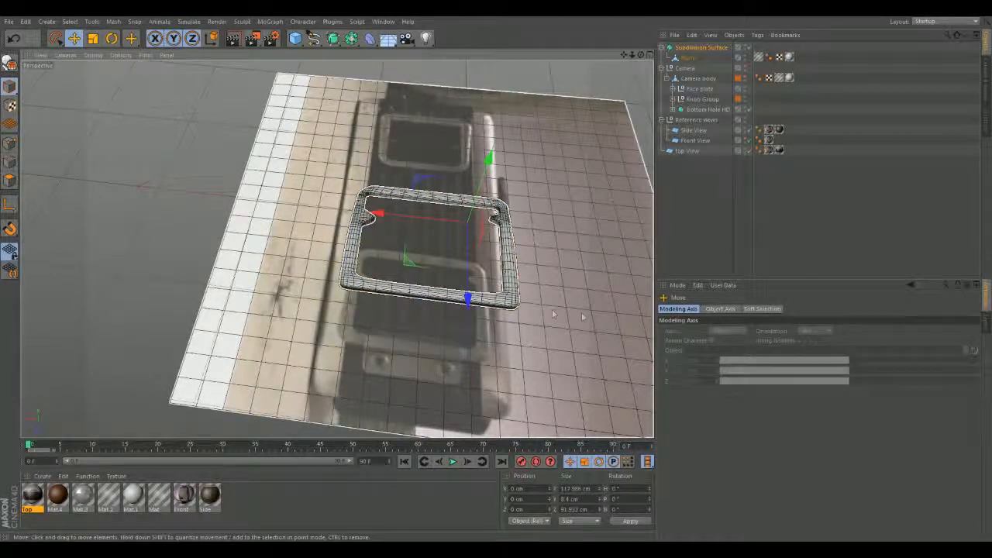
{"action": "middle_click_drag", "start_coordinate": [575, 313], "coordinate": [428, 314], "text": "alt"}
{"action": "left_click_drag", "start_coordinate": [428, 314], "coordinate": [502, 286], "text": "alt"}
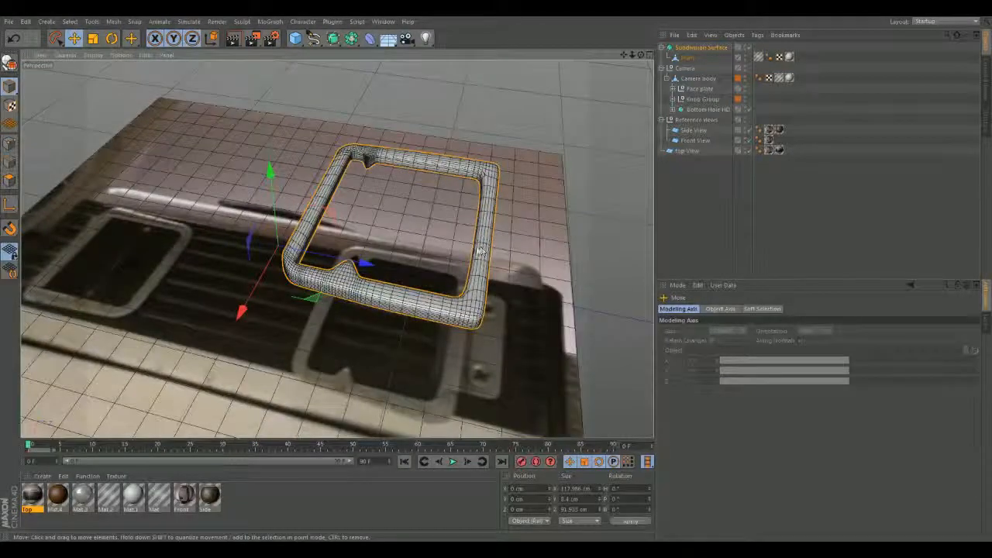
{"action": "left_click_drag", "start_coordinate": [478, 250], "coordinate": [325, 267], "text": "alt"}
{"action": "middle_click_drag", "start_coordinate": [426, 271], "coordinate": [304, 277], "text": "alt"}
{"action": "left_click", "coordinate": [518, 295]}
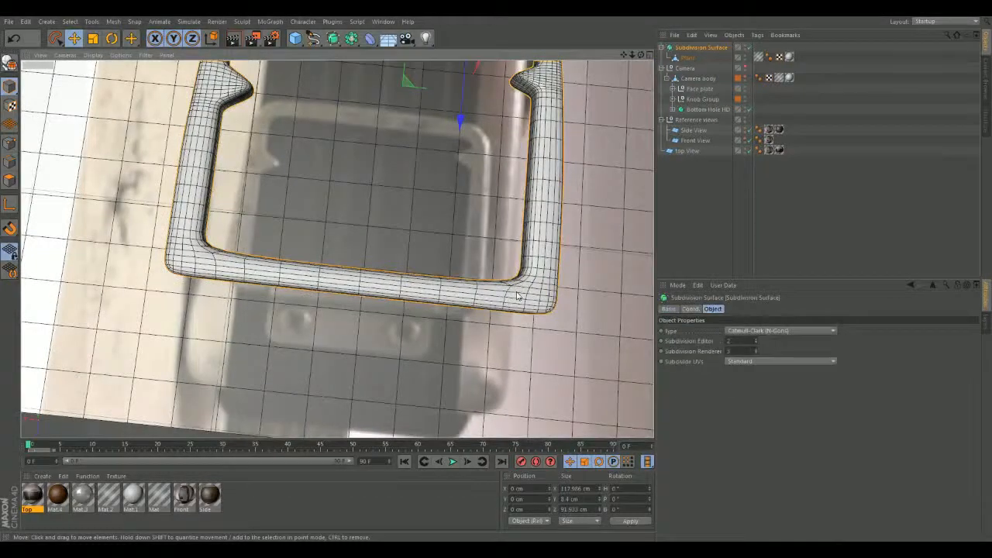
{"action": "scroll", "coordinate": [518, 295], "scroll_direction": "down", "scroll_amount": 3}
{"action": "left_click_drag", "start_coordinate": [518, 295], "coordinate": [257, 205], "text": "alt"}
{"action": "scroll", "coordinate": [524, 206], "scroll_direction": "down", "scroll_amount": 4}
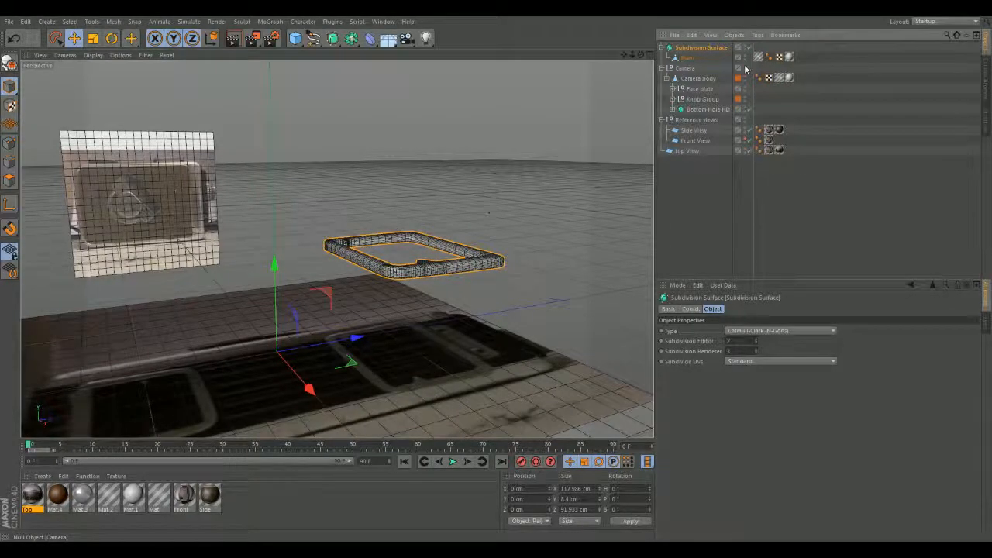
Rename the Plane object under the Subdivision Surface to "Open Aiming Top"
{"action": "left_click", "coordinate": [690, 58]}
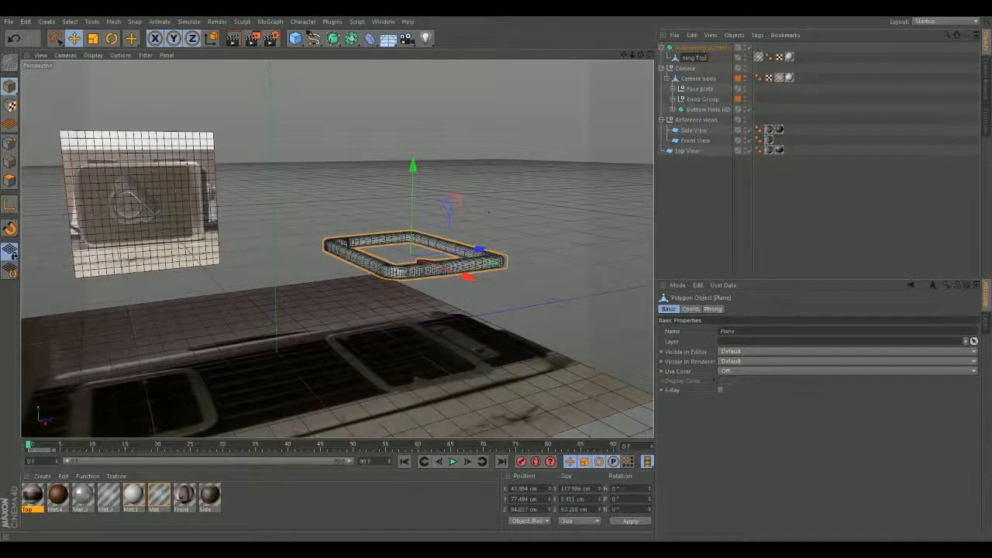
{"action": "key", "text": "Return"}
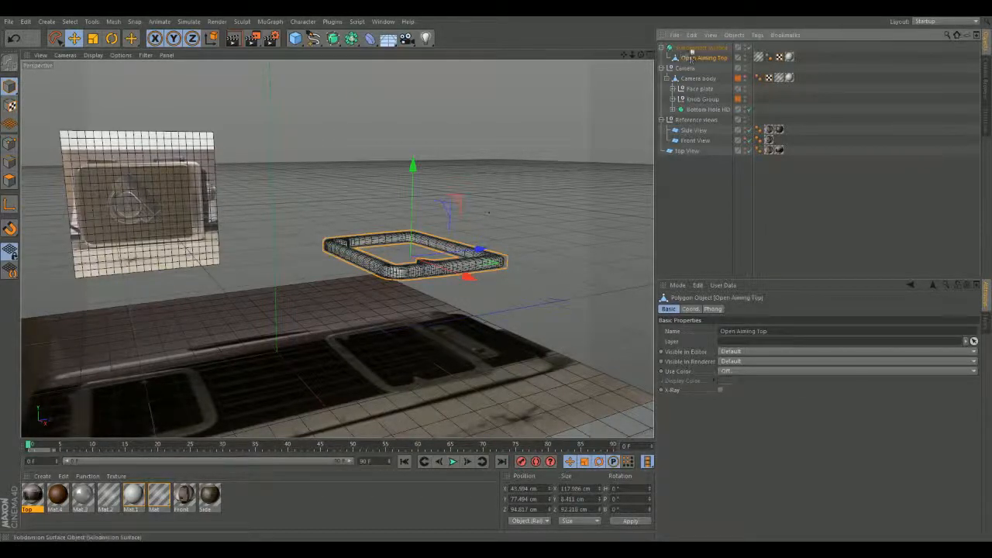
Rename the Subdivision Surface object to "Open Aiming Top HD" and collapse its hierarchy
{"action": "left_click", "coordinate": [692, 49]}
{"action": "type", "text": "Open Aiming"}
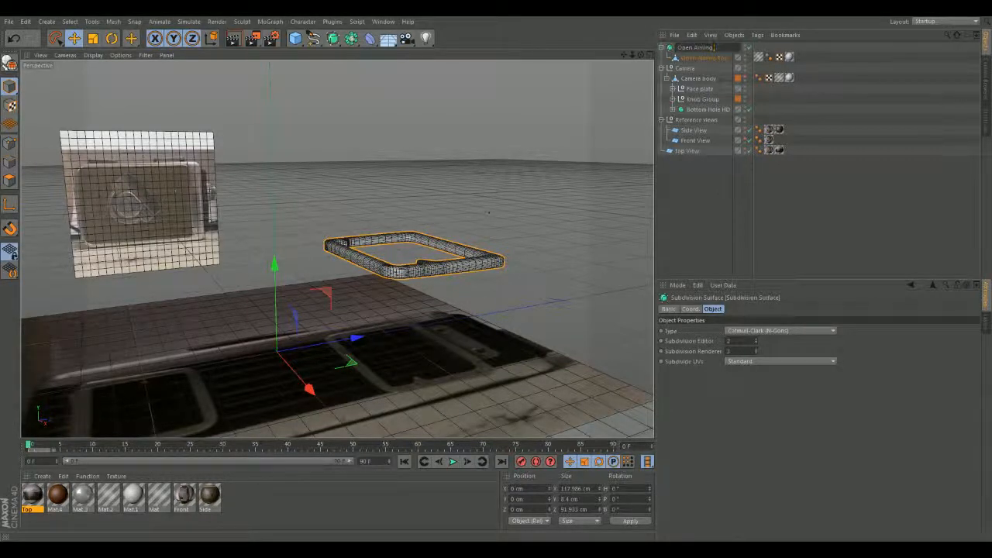
{"action": "type", "text": " Top HD"}
{"action": "key", "text": "Return"}
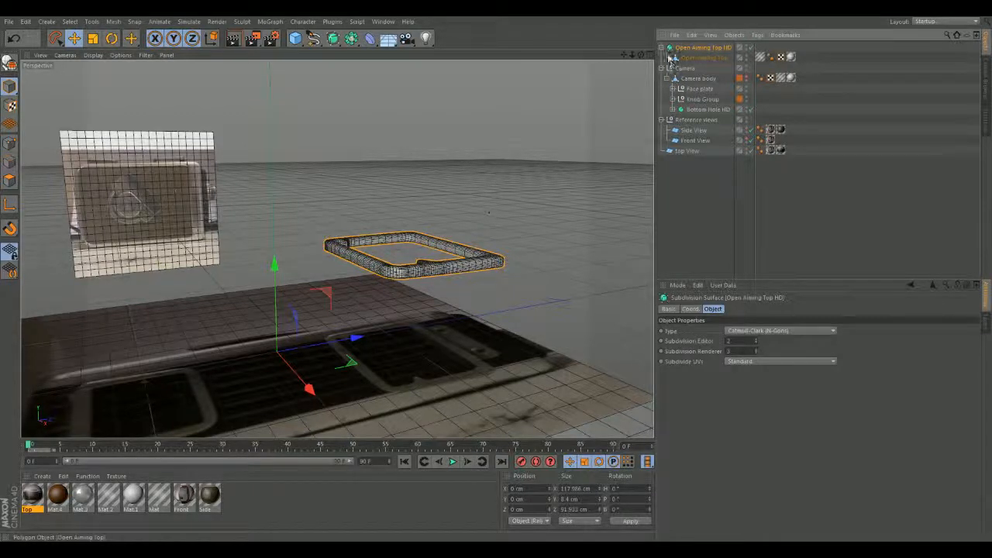
{"action": "left_click", "coordinate": [661, 48]}
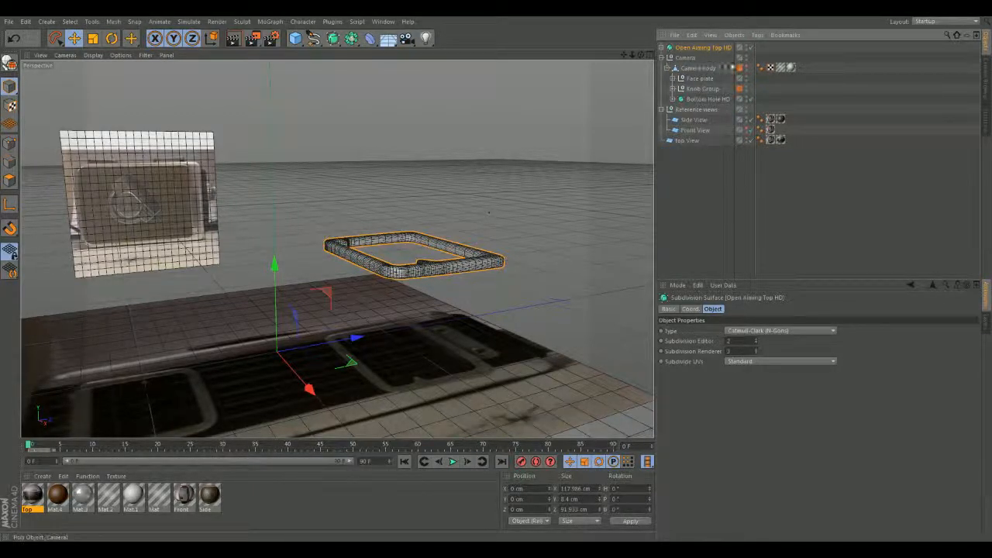
Show the Camera body again and move the Open Aiming Top HD frame onto its top, at about X -33.7 cm and Y 45.4 cm
{"action": "left_click", "coordinate": [747, 67]}
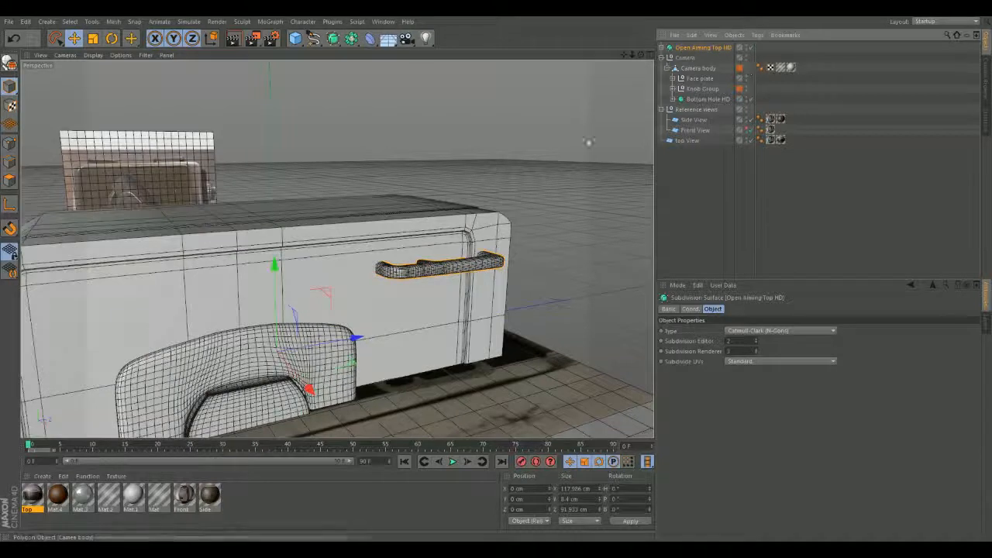
{"action": "left_click_drag", "start_coordinate": [572, 276], "coordinate": [411, 298], "text": "alt"}
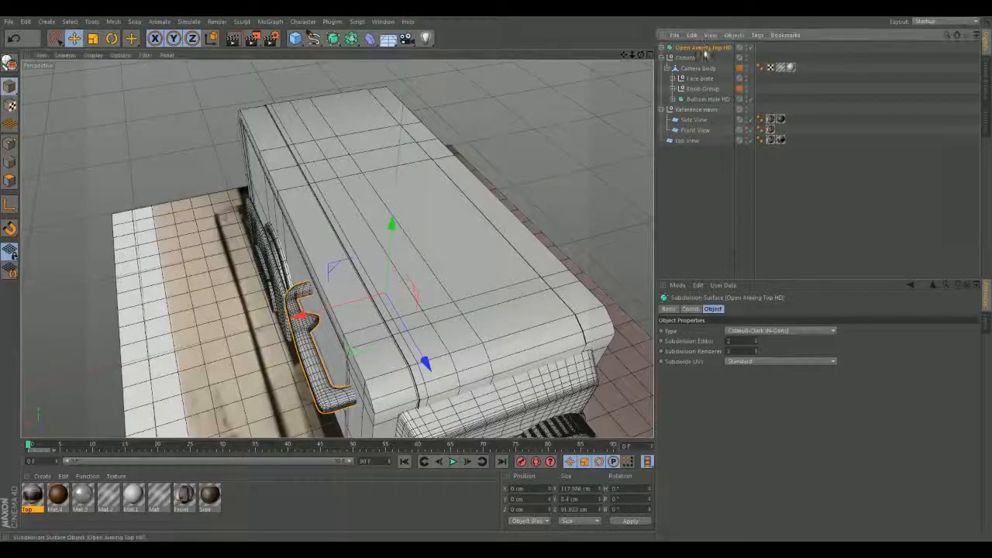
{"action": "left_click_drag", "start_coordinate": [302, 317], "coordinate": [379, 295]}
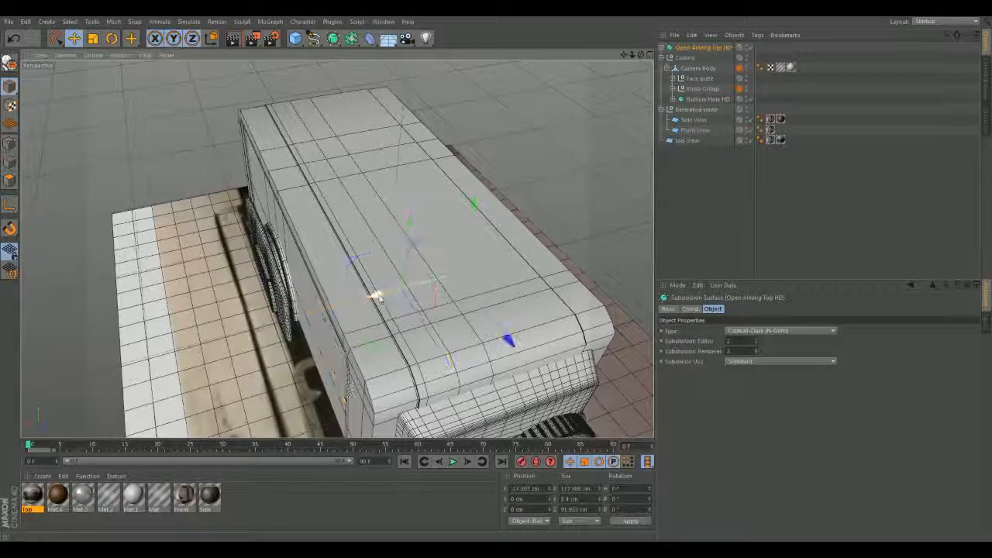
{"action": "left_click_drag", "start_coordinate": [474, 206], "coordinate": [481, 173]}
{"action": "left_click_drag", "start_coordinate": [465, 124], "coordinate": [338, 293], "text": "alt"}
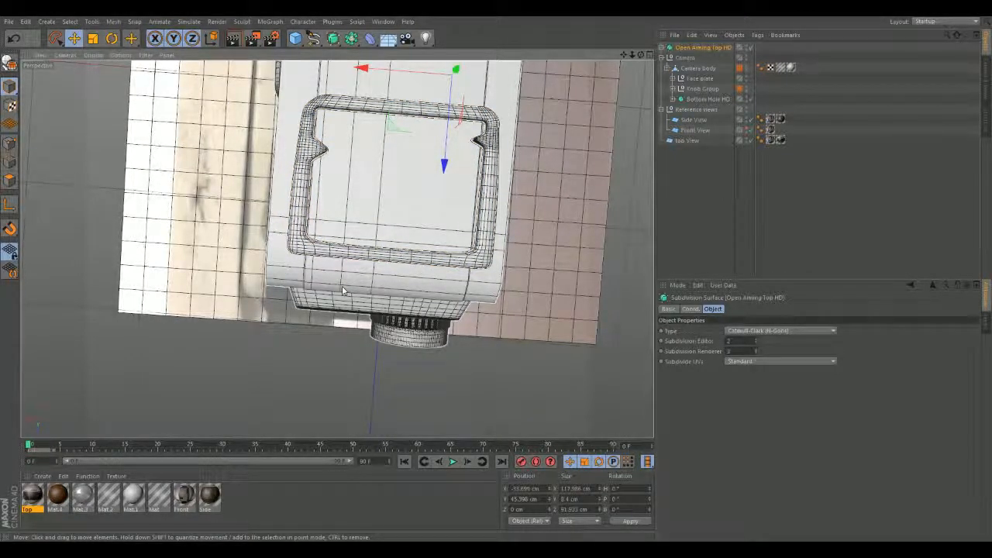
Scale the Open Aiming Top mesh down to about 83 cm in Z so it fits within the camera body's top
{"action": "middle_click", "coordinate": [589, 240]}
{"action": "middle_click", "coordinate": [576, 191]}
{"action": "middle_click_drag", "start_coordinate": [487, 185], "coordinate": [590, 229], "text": "alt"}
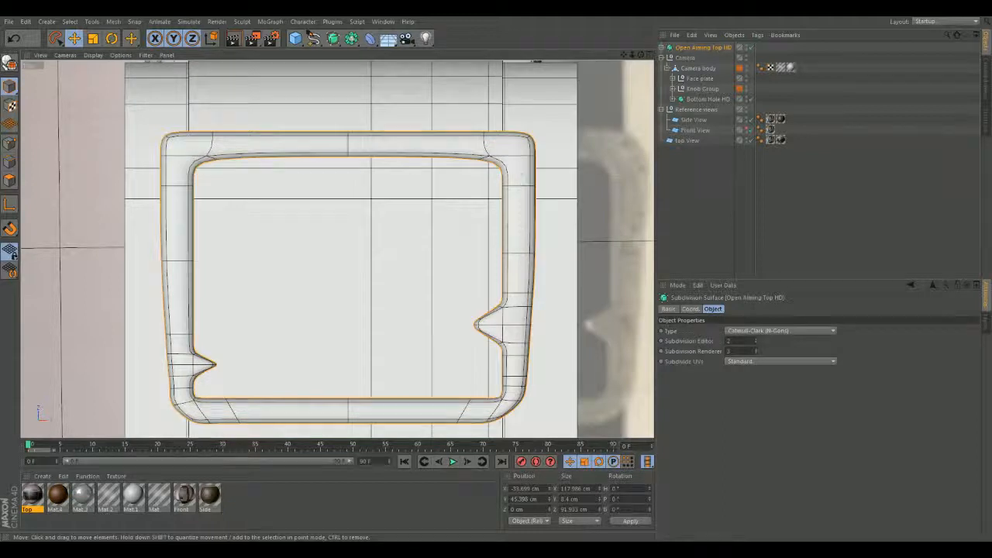
{"action": "scroll", "coordinate": [517, 326], "scroll_direction": "down", "scroll_amount": 3}
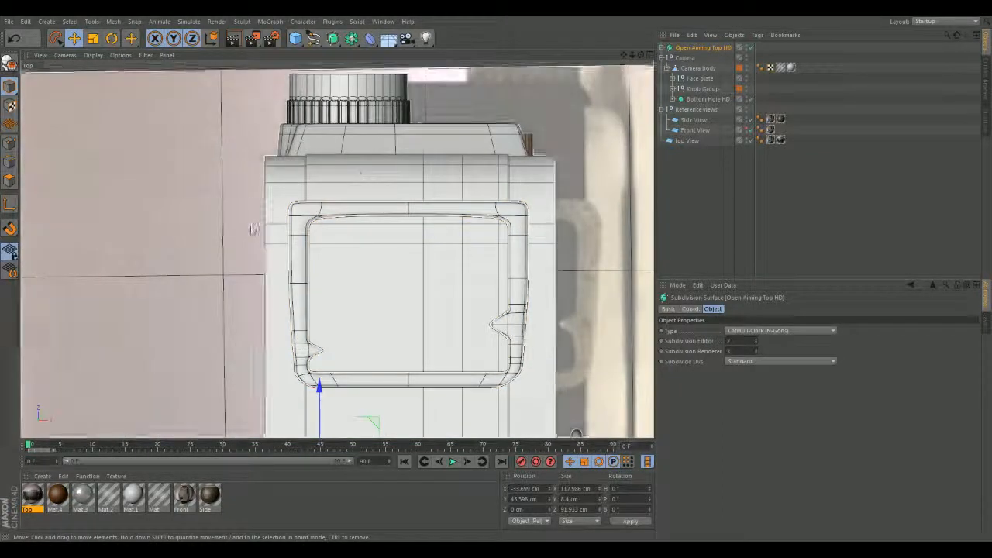
{"action": "scroll", "coordinate": [344, 341], "scroll_direction": "down", "scroll_amount": 3}
{"action": "scroll", "coordinate": [446, 339], "scroll_direction": "up", "scroll_amount": 2}
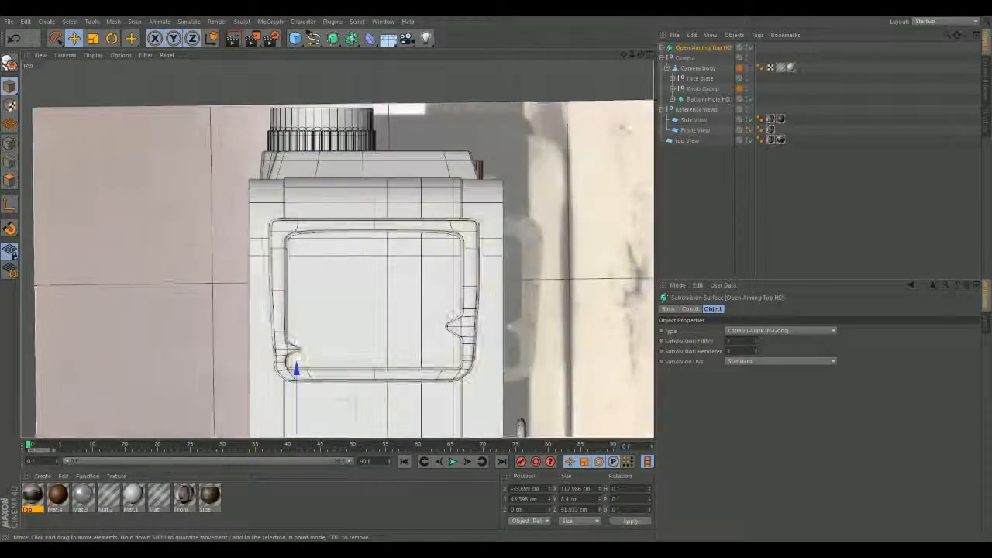
{"action": "left_click", "coordinate": [664, 47]}
{"action": "left_click", "coordinate": [692, 58]}
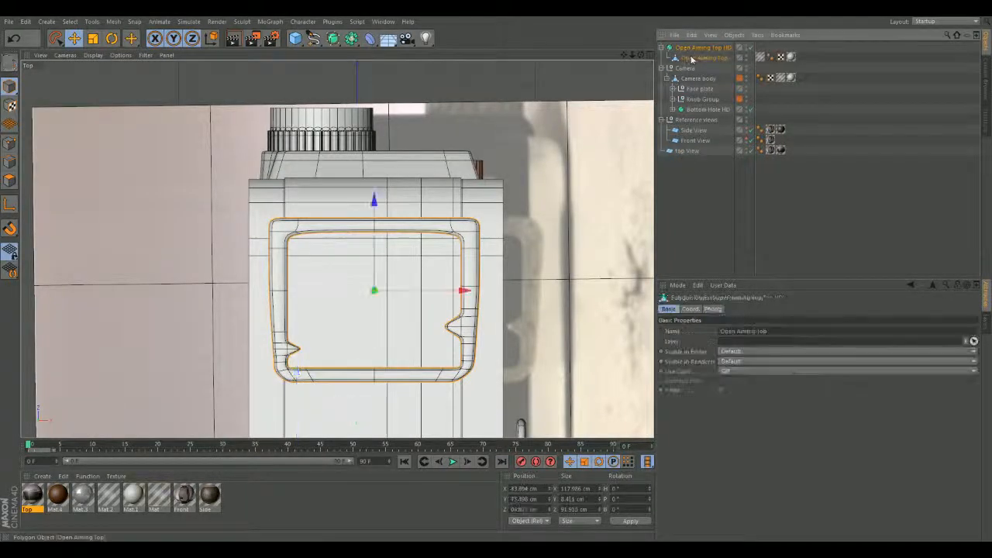
{"action": "key", "text": "t"}
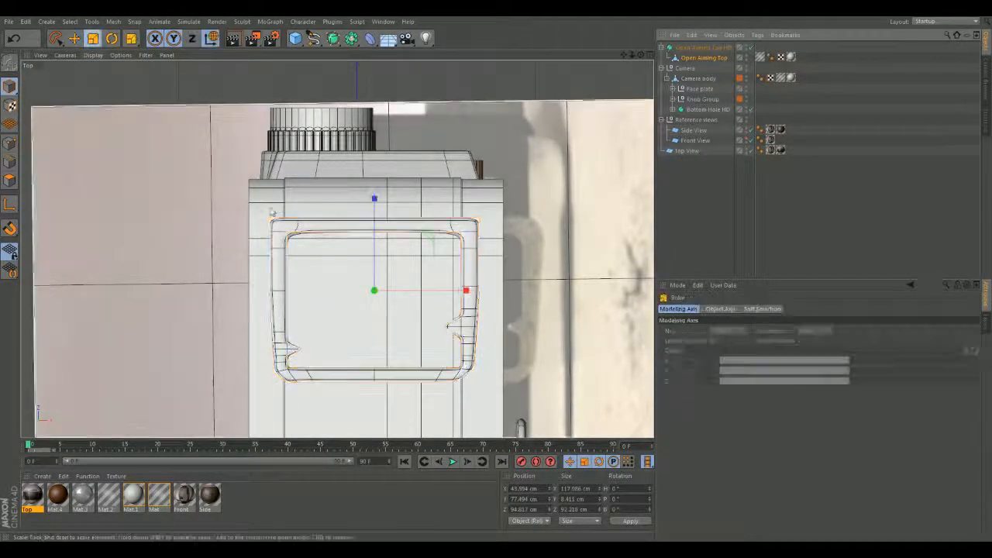
{"action": "left_click_drag", "start_coordinate": [419, 253], "coordinate": [374, 297]}
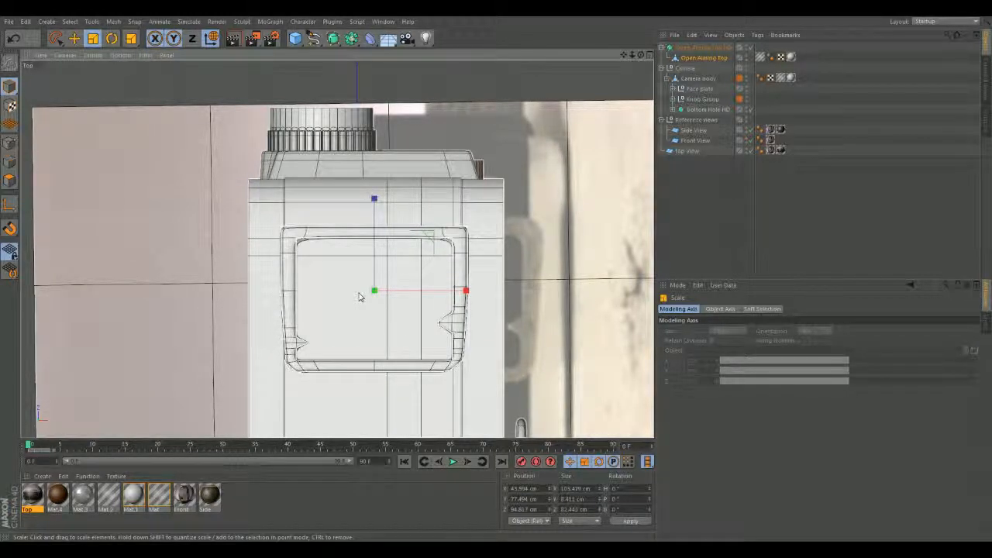
{"action": "left_click_drag", "start_coordinate": [427, 242], "coordinate": [431, 235]}
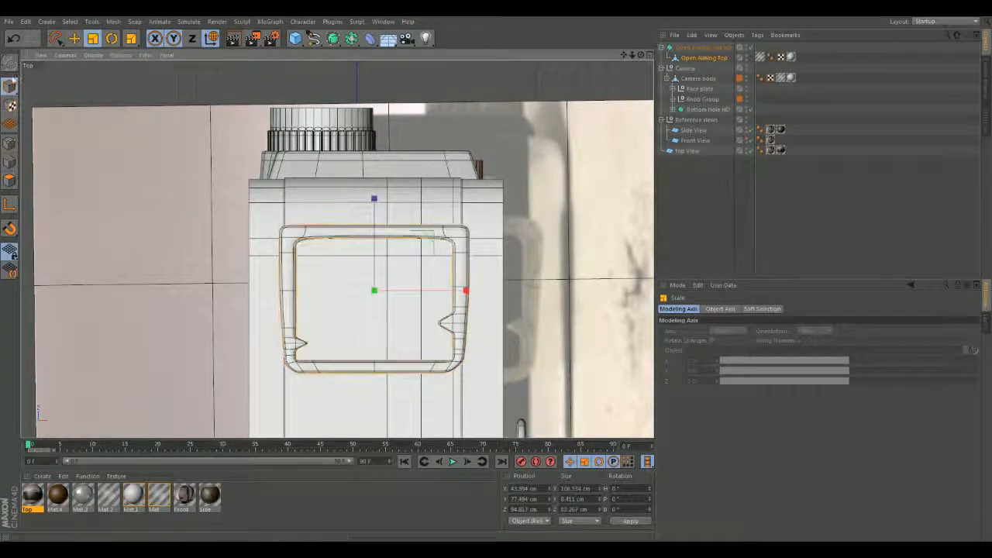
Shift the Open Aiming Top mesh along X to about 43 cm to centre it on the camera body, then deselect it
{"action": "left_click", "coordinate": [74, 38]}
{"action": "left_click_drag", "start_coordinate": [464, 292], "coordinate": [461, 292]}
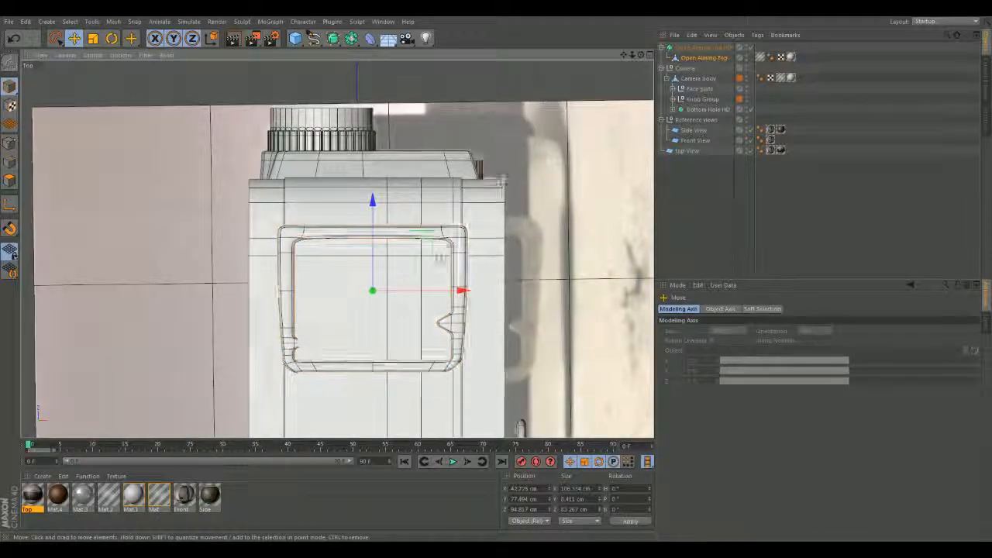
{"action": "left_click_drag", "start_coordinate": [461, 291], "coordinate": [465, 291]}
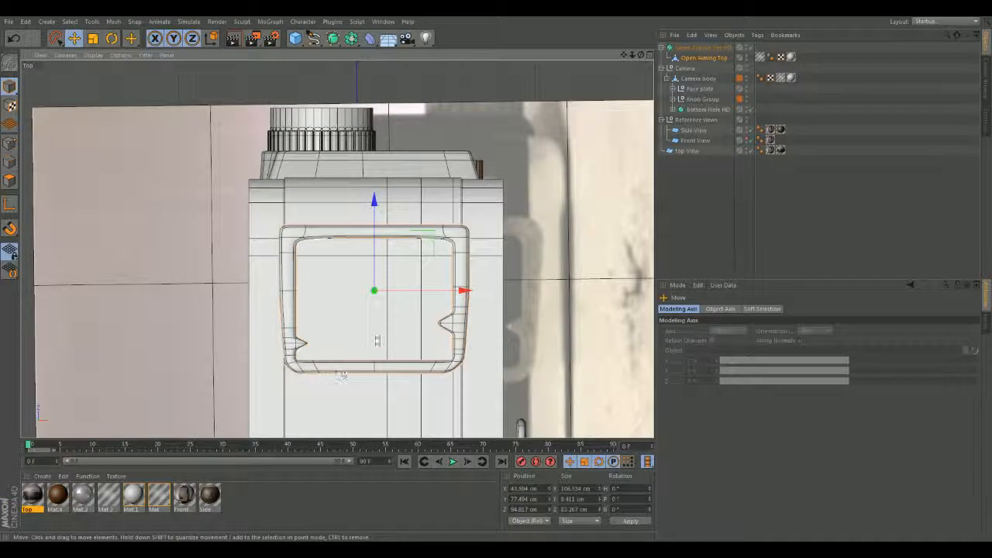
{"action": "left_click_drag", "start_coordinate": [463, 292], "coordinate": [461, 291]}
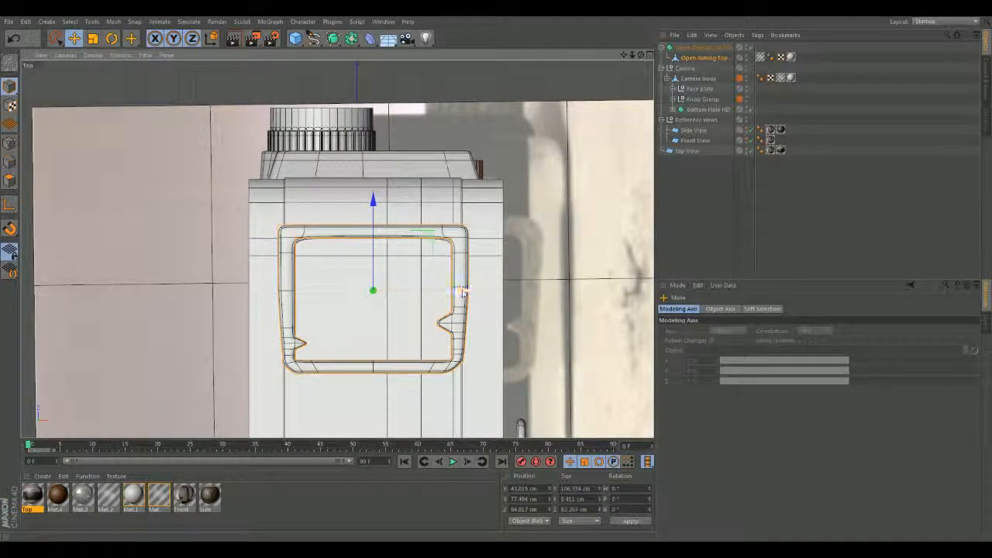
{"action": "left_click", "coordinate": [585, 237]}
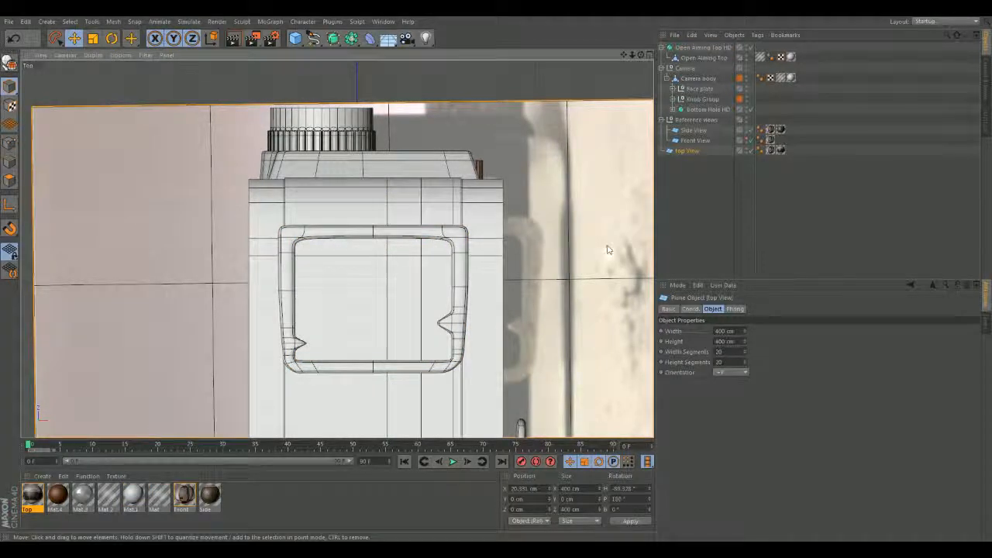
Lower the Open Aiming Top mesh to about Y 72.2 cm, just above the camera body's top surface, and deselect it
{"action": "middle_click", "coordinate": [563, 239]}
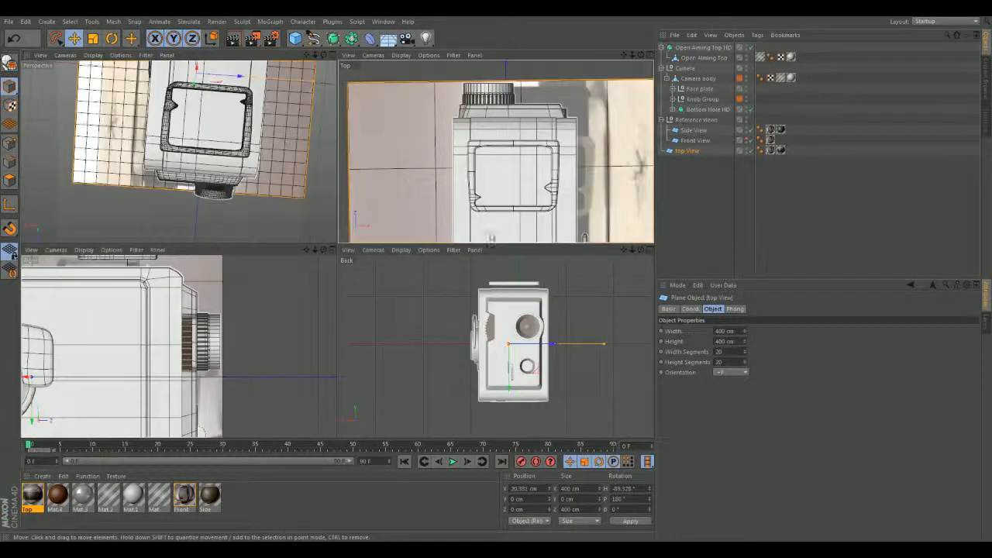
{"action": "middle_click", "coordinate": [278, 215]}
{"action": "left_click_drag", "start_coordinate": [491, 348], "coordinate": [316, 140], "text": "alt"}
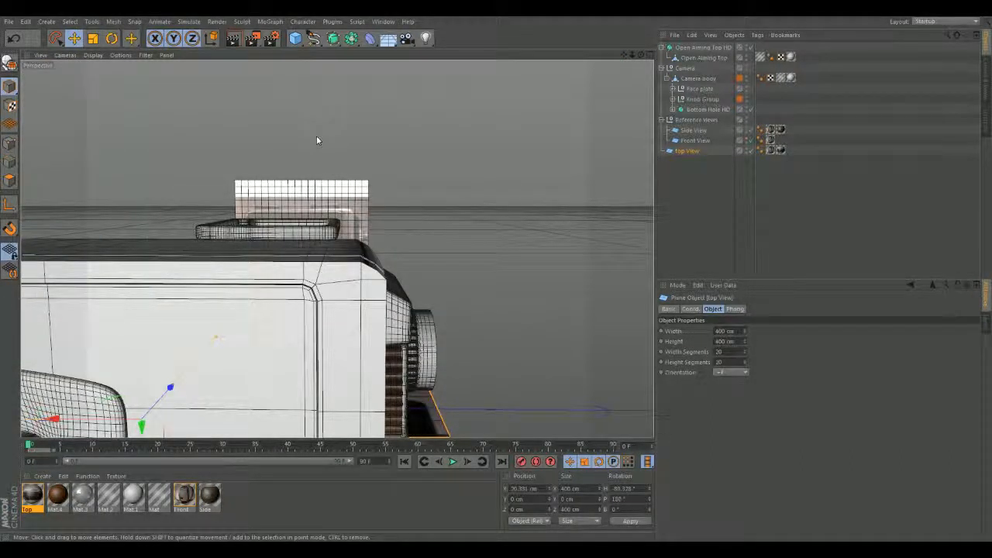
{"action": "left_click_drag", "start_coordinate": [348, 142], "coordinate": [435, 193], "text": "alt"}
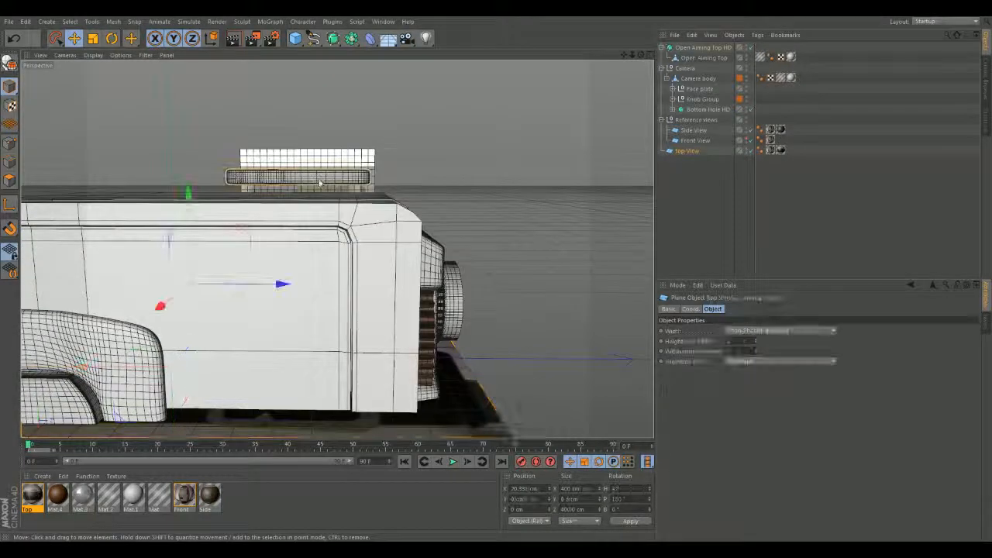
{"action": "left_click", "coordinate": [694, 48]}
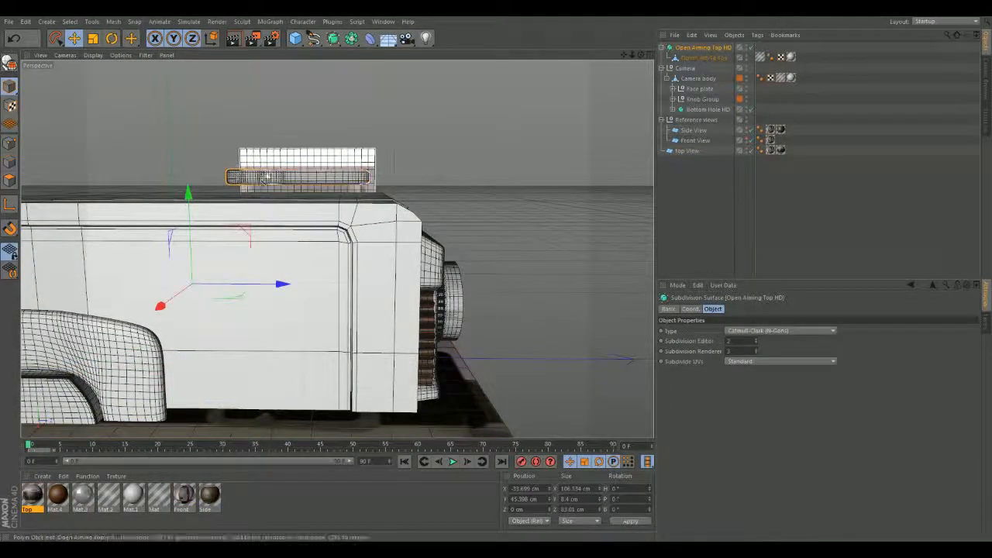
{"action": "left_click", "coordinate": [704, 58]}
{"action": "left_click_drag", "start_coordinate": [310, 88], "coordinate": [310, 98]}
{"action": "left_click_drag", "start_coordinate": [486, 117], "coordinate": [486, 121], "text": "alt"}
{"action": "left_click_drag", "start_coordinate": [312, 98], "coordinate": [311, 102]}
{"action": "left_click", "coordinate": [494, 193]}
{"action": "left_click_drag", "start_coordinate": [494, 193], "coordinate": [492, 257], "text": "alt"}
Move the Open Aiming Top mesh along Z to about 73.6 cm to line it up with the side-view reference
{"action": "middle_click", "coordinate": [492, 257]}
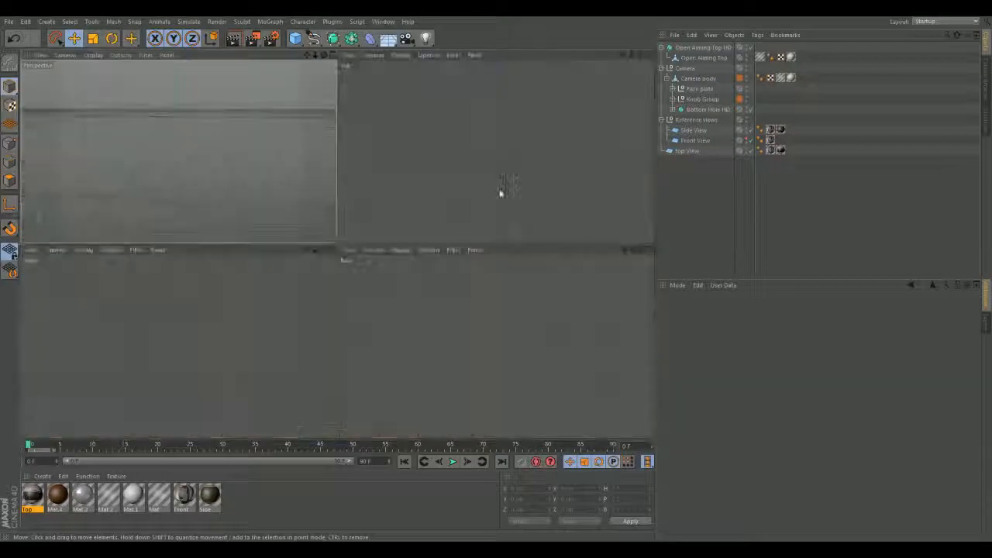
{"action": "middle_click", "coordinate": [269, 303]}
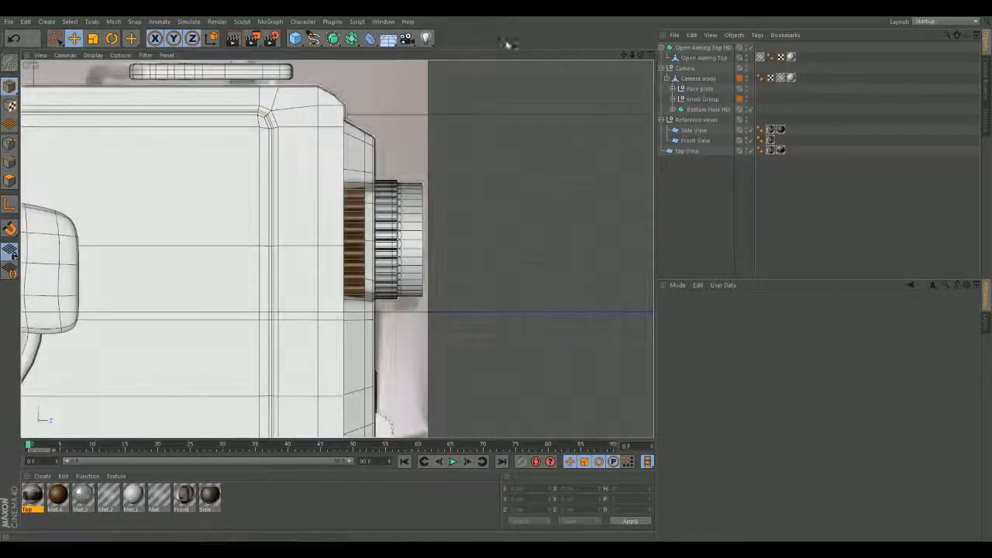
{"action": "middle_click_drag", "start_coordinate": [290, 76], "coordinate": [351, 200], "text": "alt"}
{"action": "left_click", "coordinate": [349, 200]}
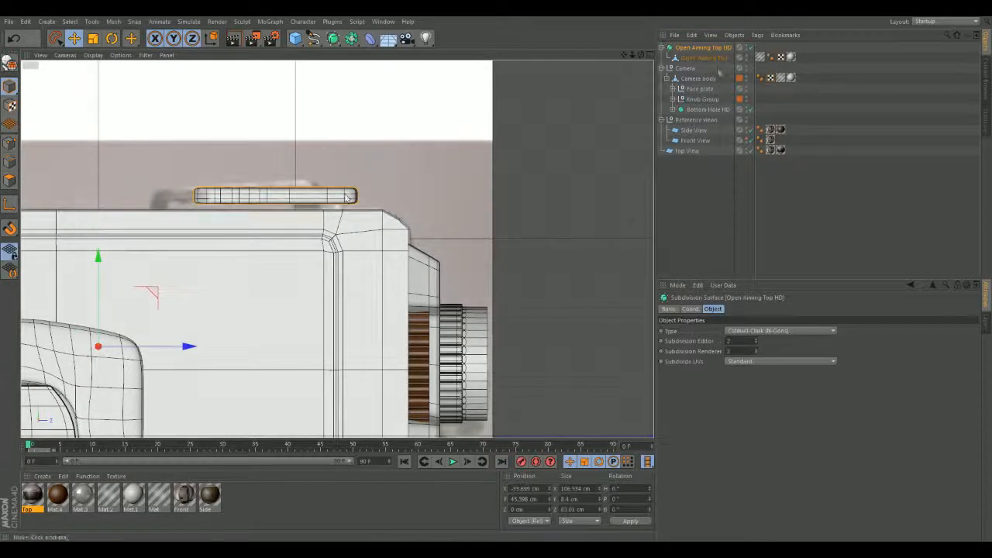
{"action": "left_click", "coordinate": [703, 59]}
{"action": "left_click_drag", "start_coordinate": [376, 205], "coordinate": [333, 205]}
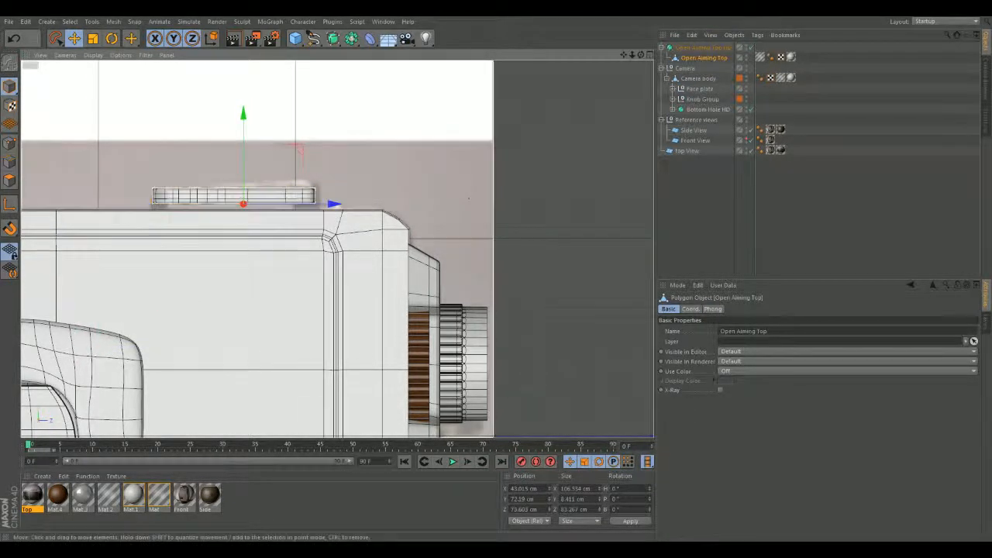
Raise the Open Aiming Top mesh to about Y 75.3 cm against the side reference and check it in perspective
{"action": "middle_click_drag", "start_coordinate": [550, 183], "coordinate": [637, 181], "text": "alt"}
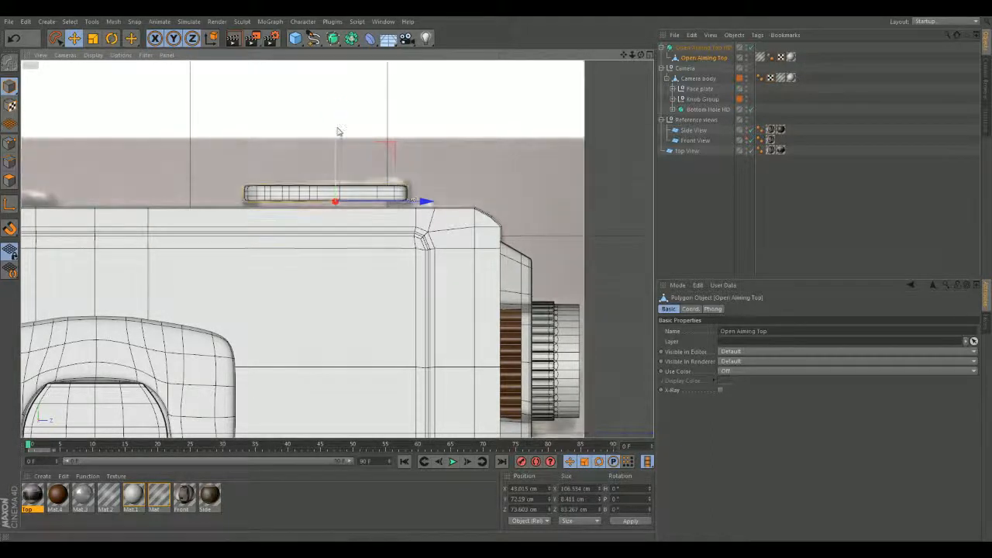
{"action": "mouse_move", "coordinate": [335, 126]}
{"action": "left_mouse_down"}
{"action": "mouse_move", "coordinate": [343, 100]}
{"action": "mouse_move", "coordinate": [339, 119]}
{"action": "left_mouse_up"}
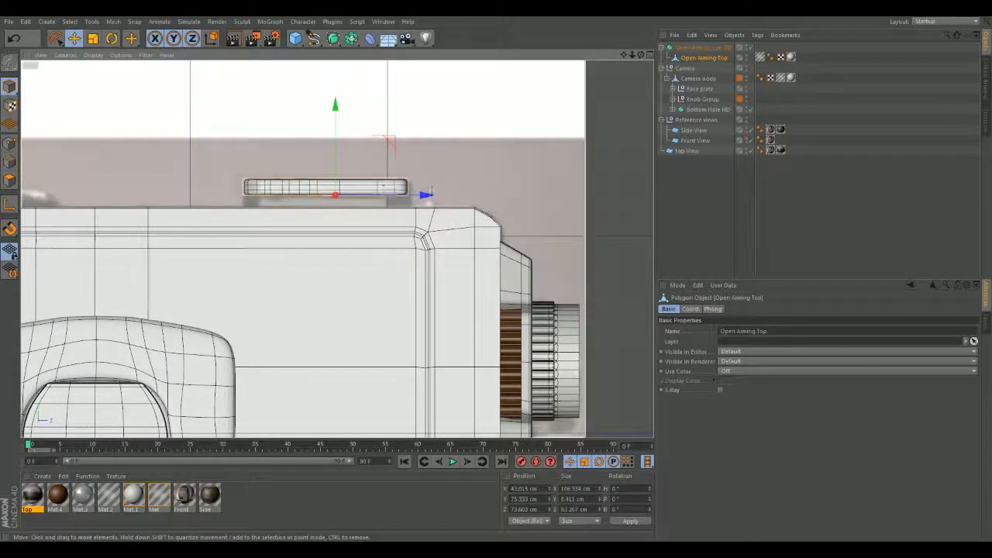
{"action": "middle_click", "coordinate": [615, 178]}
{"action": "middle_click", "coordinate": [274, 184]}
{"action": "mouse_move", "coordinate": [274, 184]}
{"action": "left_mouse_down", "text": "alt"}
{"action": "mouse_move", "coordinate": [197, 221]}
{"action": "mouse_move", "coordinate": [167, 291]}
{"action": "mouse_move", "coordinate": [271, 197]}
{"action": "left_mouse_up", "text": "alt"}
{"action": "left_click_drag", "start_coordinate": [458, 174], "coordinate": [177, 276], "text": "alt"}
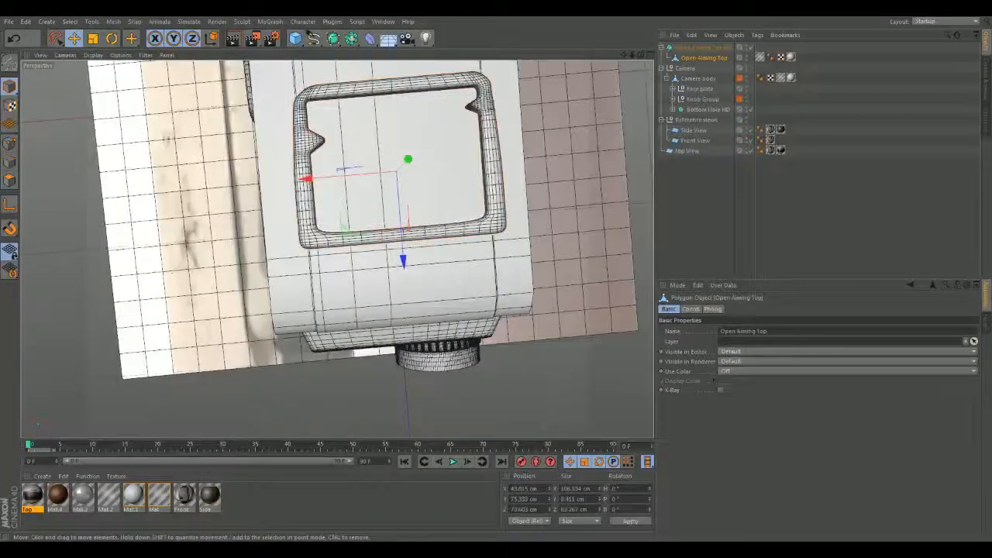
{"action": "left_click", "coordinate": [295, 38]}
{"action": "left_click_drag", "start_coordinate": [484, 249], "coordinate": [419, 107], "text": "alt"}
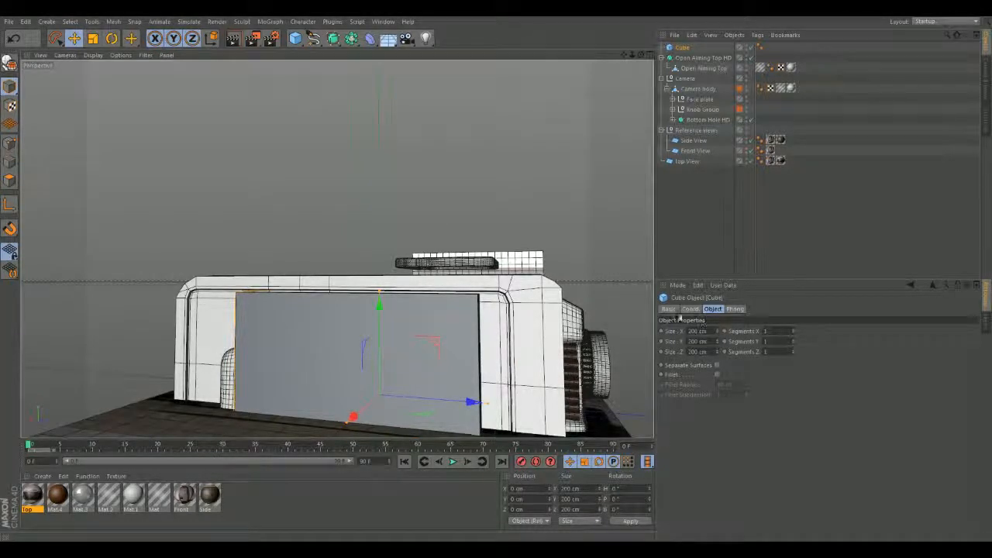
{"action": "left_click", "coordinate": [718, 375]}
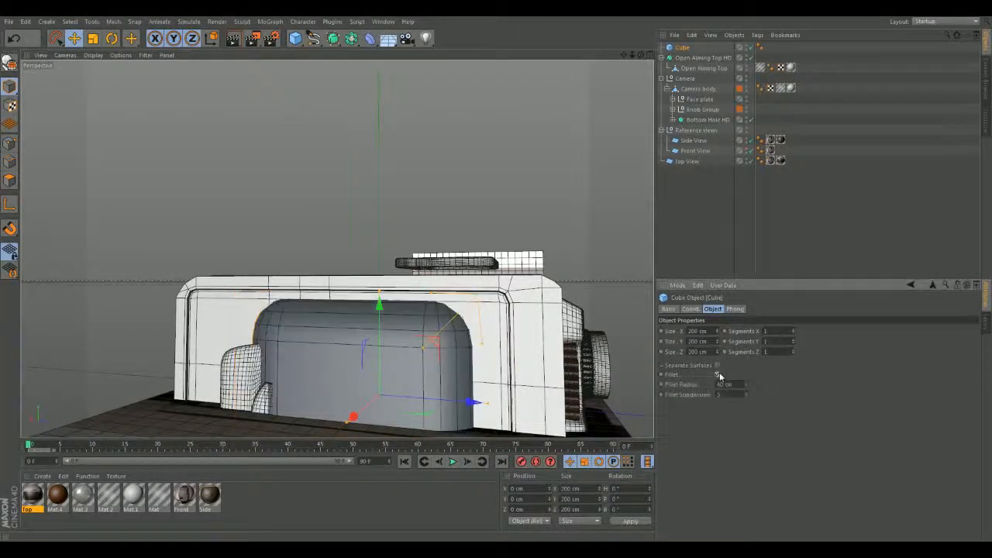
{"action": "left_click", "coordinate": [718, 375]}
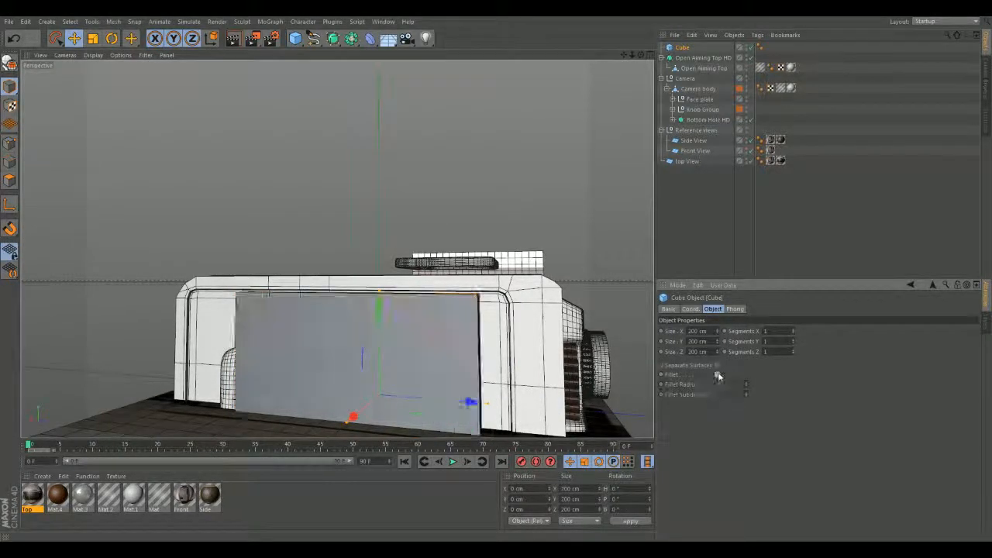
{"action": "left_click", "coordinate": [691, 309]}
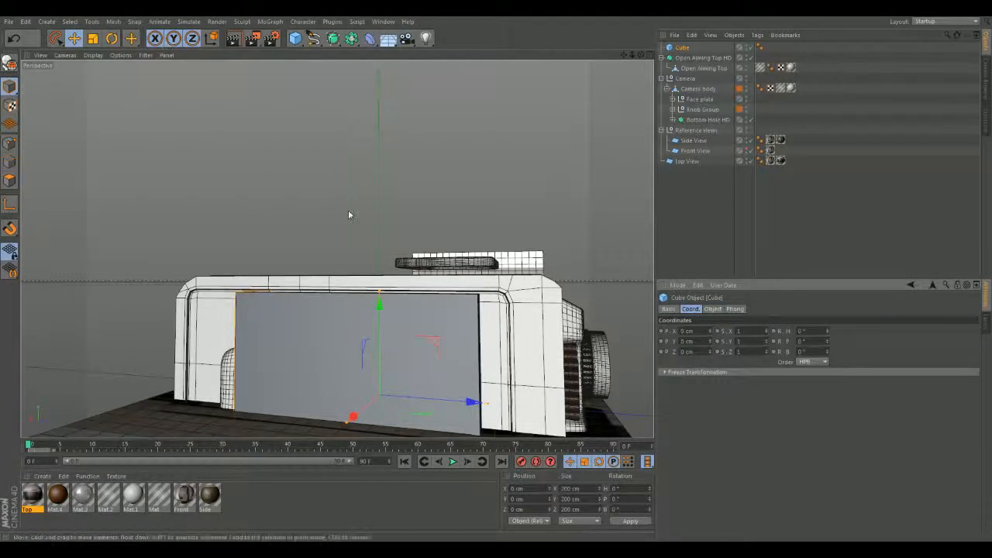
{"action": "key", "text": "Delete"}
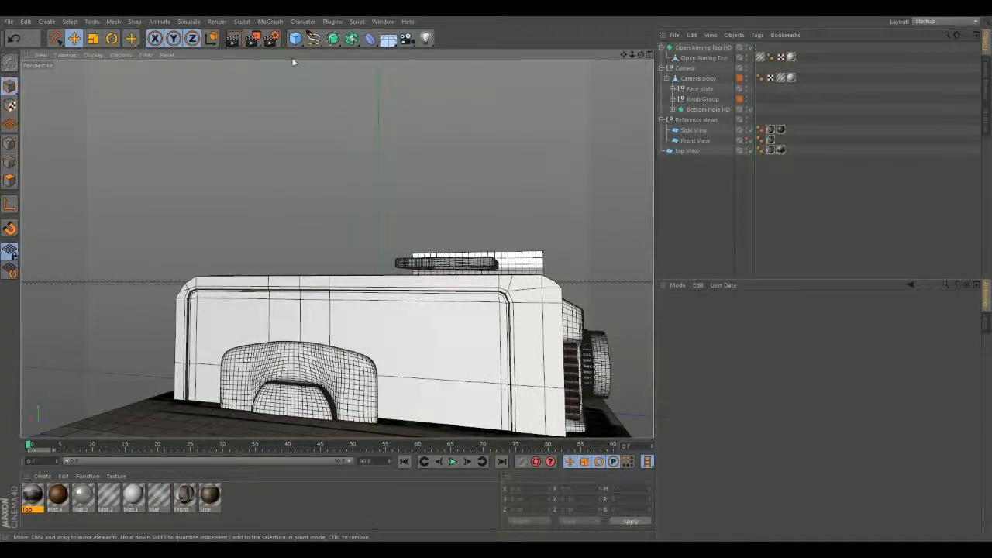
Add a Tube primitive and reduce its rotation segments to 4 to make it a square frame
{"action": "left_click", "coordinate": [295, 38]}
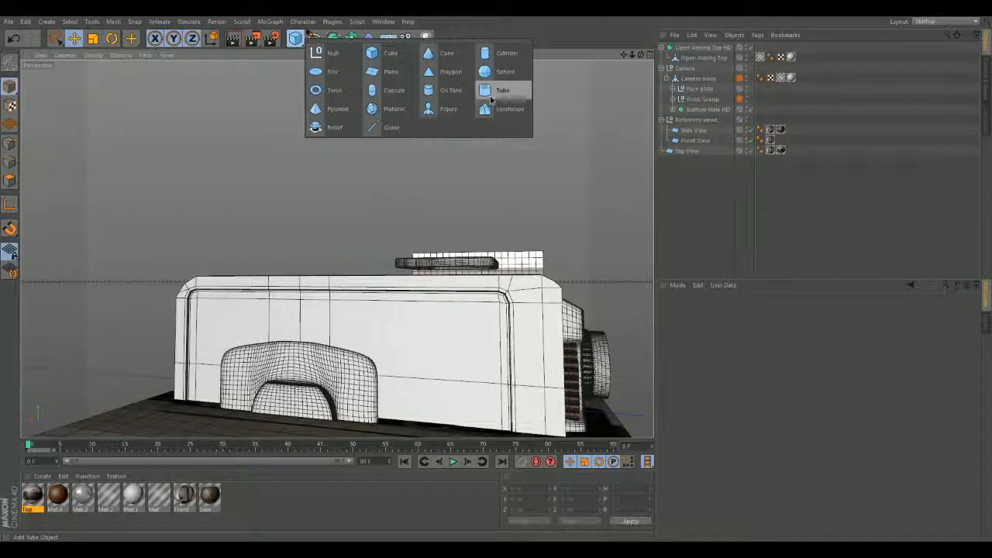
{"action": "left_click", "coordinate": [494, 93]}
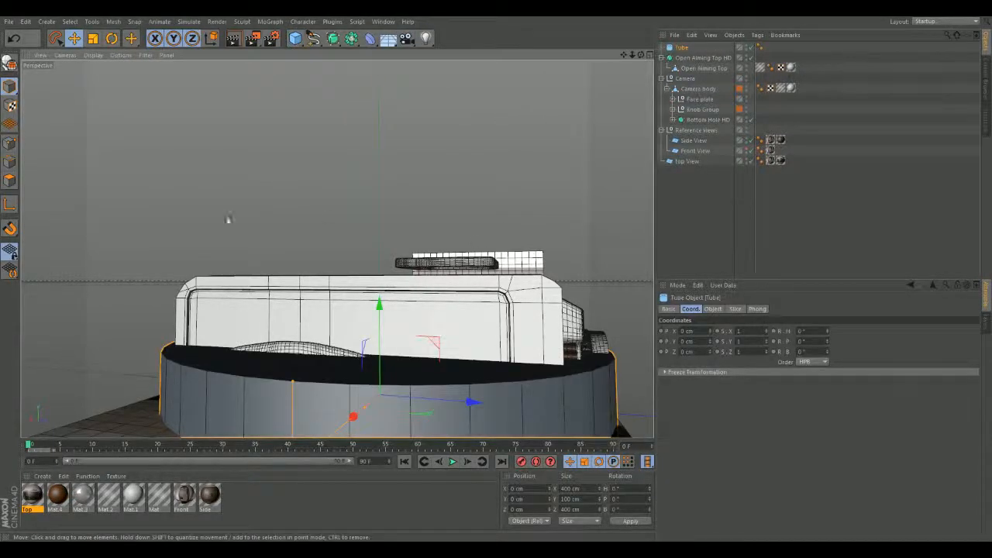
{"action": "scroll", "coordinate": [228, 219], "scroll_direction": "down", "scroll_amount": 1}
{"action": "left_click", "coordinate": [712, 309]}
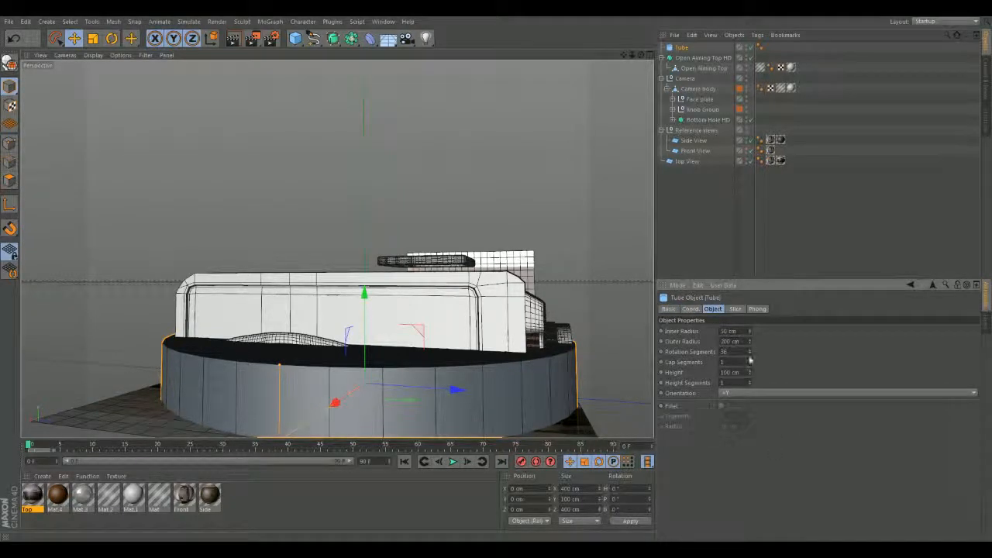
{"action": "left_click_drag", "start_coordinate": [750, 351], "coordinate": [750, 400]}
{"action": "mouse_move", "coordinate": [517, 314]}
{"action": "left_mouse_down", "text": "alt"}
{"action": "mouse_move", "coordinate": [528, 368]}
{"action": "mouse_move", "coordinate": [609, 372]}
{"action": "mouse_move", "coordinate": [543, 360]}
{"action": "mouse_move", "coordinate": [516, 332]}
{"action": "left_mouse_up", "text": "alt"}
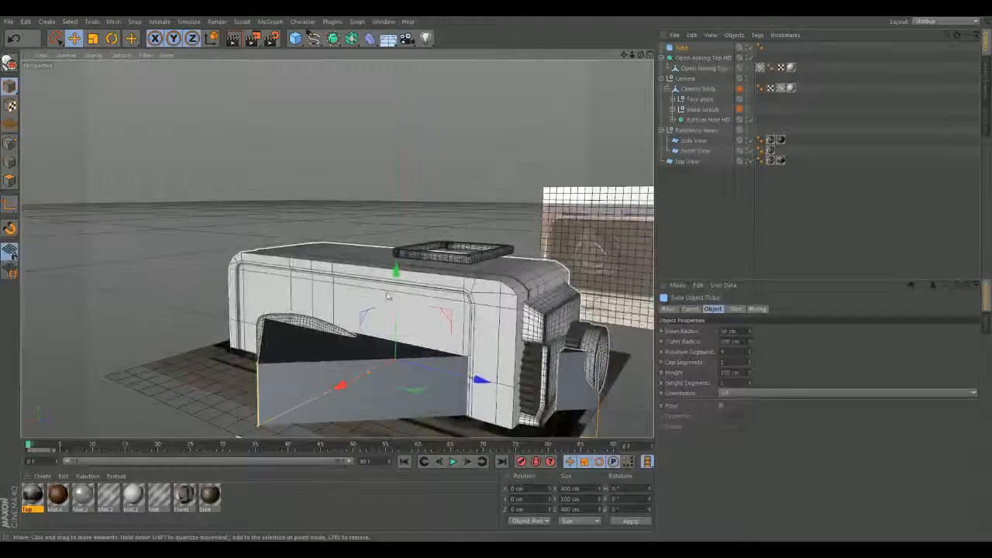
Raise the tube along Y to about 204.4 cm, above the camera body, and re-enter 4 rotation segments
{"action": "left_click_drag", "start_coordinate": [394, 281], "coordinate": [457, 237]}
{"action": "left_click_drag", "start_coordinate": [527, 316], "coordinate": [468, 276], "text": "alt"}
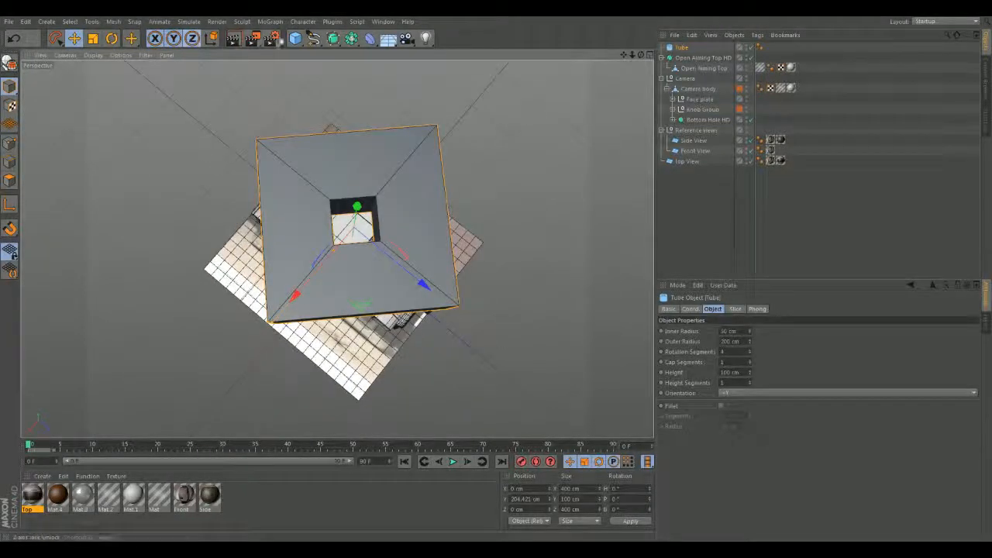
{"action": "left_click", "coordinate": [296, 38]}
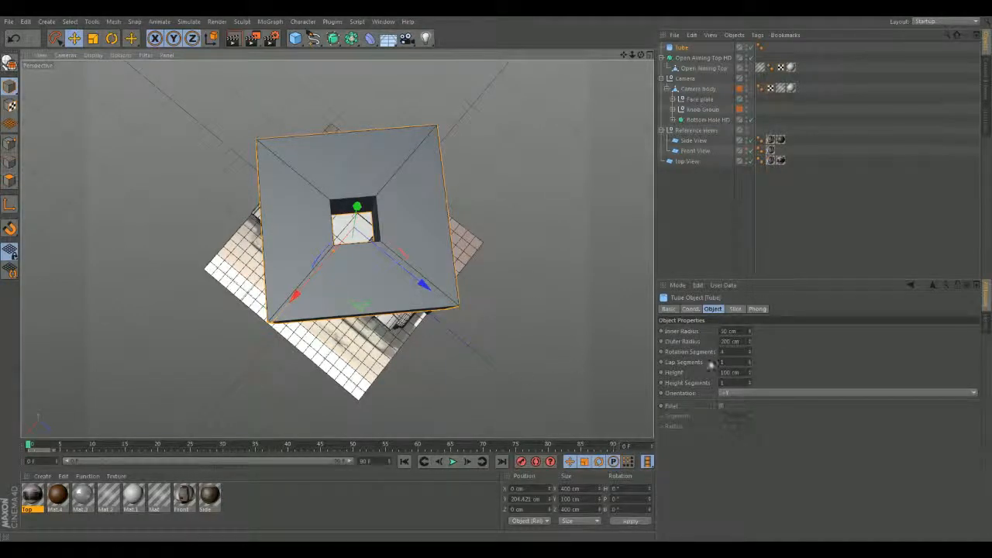
{"action": "mouse_move", "coordinate": [748, 351]}
{"action": "left_mouse_down"}
{"action": "mouse_move", "coordinate": [760, 335]}
{"action": "mouse_move", "coordinate": [749, 351]}
{"action": "left_mouse_up"}
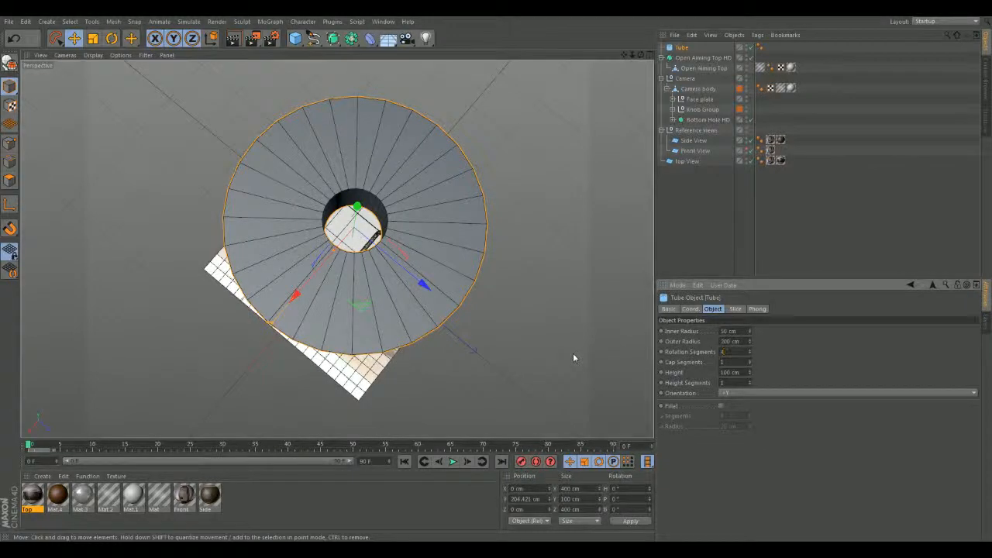
{"action": "key", "text": "Return"}
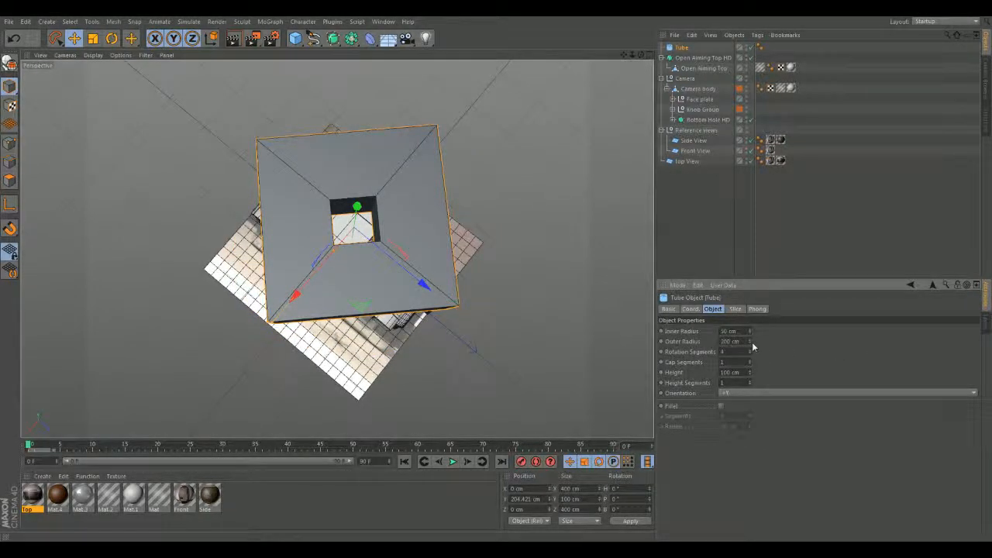
Rotate the tube to a heading of exactly 45° and check its alignment with the camera from above
{"action": "scroll", "coordinate": [416, 253], "scroll_direction": "down", "scroll_amount": 2}
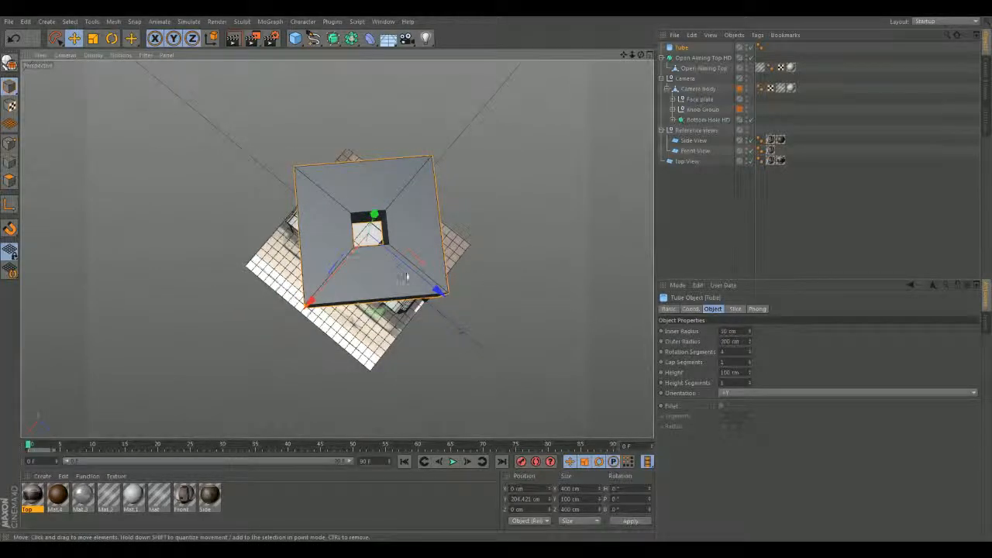
{"action": "key", "text": "r"}
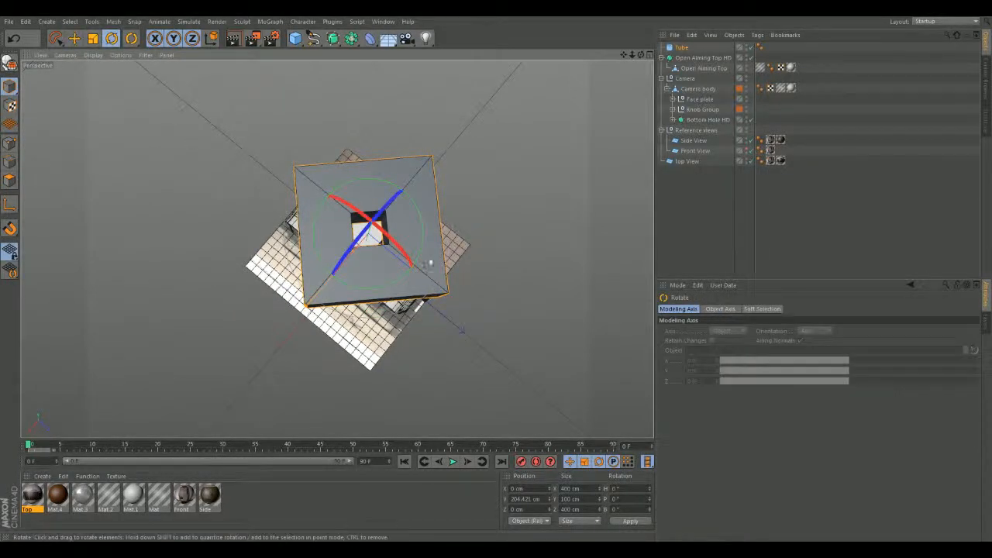
{"action": "left_click_drag", "start_coordinate": [402, 282], "coordinate": [372, 285]}
{"action": "double_click", "coordinate": [624, 488]}
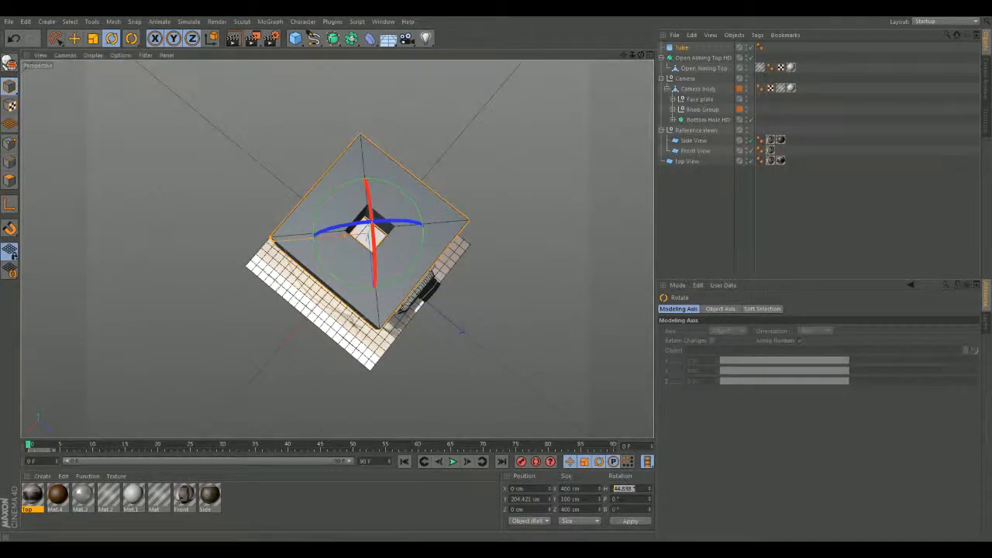
{"action": "type", "text": "45"}
{"action": "key", "text": "Return"}
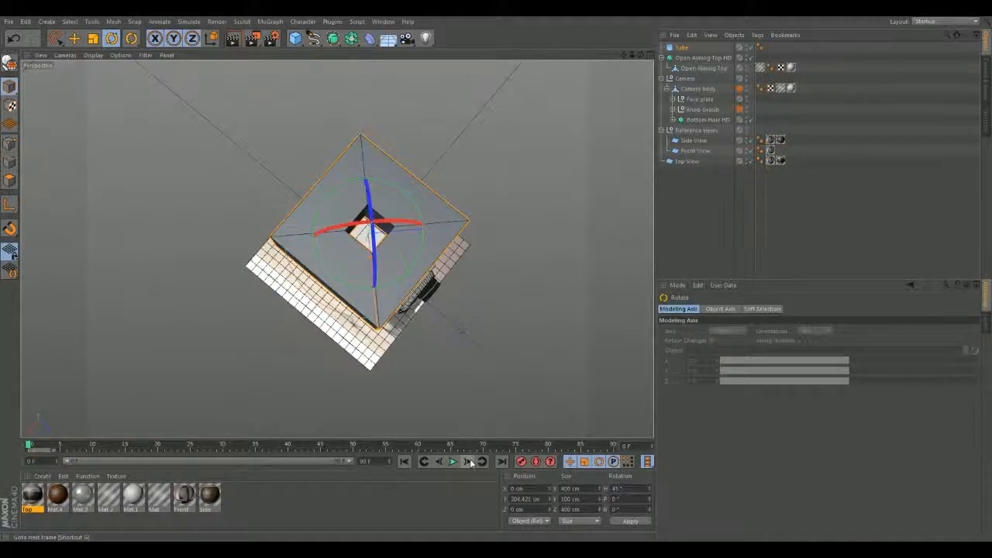
{"action": "left_click_drag", "start_coordinate": [399, 366], "coordinate": [298, 207], "text": "alt"}
{"action": "mouse_move", "coordinate": [463, 306]}
{"action": "left_mouse_down", "text": "alt"}
{"action": "mouse_move", "coordinate": [463, 252]}
{"action": "mouse_move", "coordinate": [475, 434]}
{"action": "mouse_move", "coordinate": [459, 426]}
{"action": "mouse_move", "coordinate": [459, 398]}
{"action": "mouse_move", "coordinate": [499, 220]}
{"action": "mouse_move", "coordinate": [600, 259]}
{"action": "mouse_move", "coordinate": [605, 336]}
{"action": "mouse_move", "coordinate": [623, 337]}
{"action": "mouse_move", "coordinate": [483, 308]}
{"action": "mouse_move", "coordinate": [476, 316]}
{"action": "left_mouse_up", "text": "alt"}
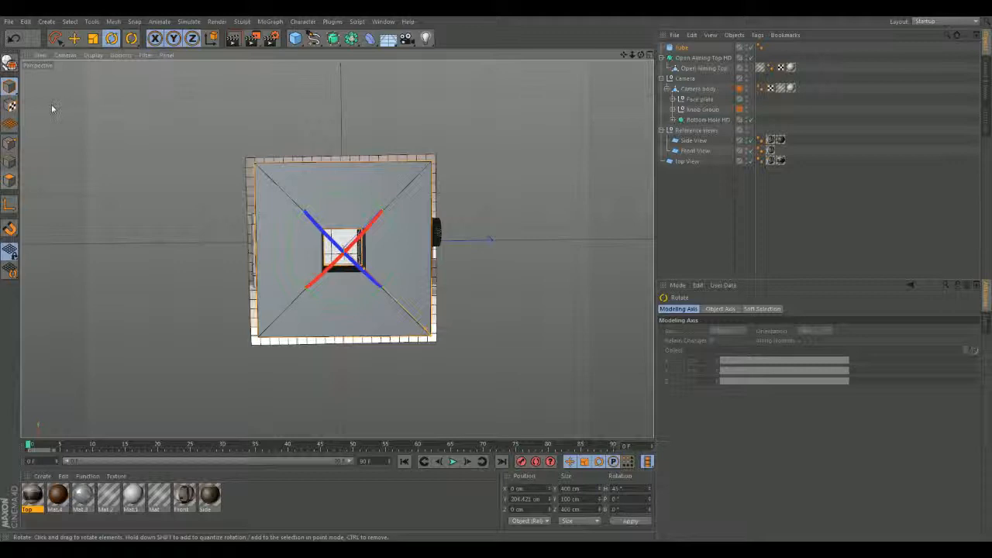
Add a Plane primitive and move it along Z to about 495.5 cm, clear of the camera
{"action": "left_click", "coordinate": [295, 39]}
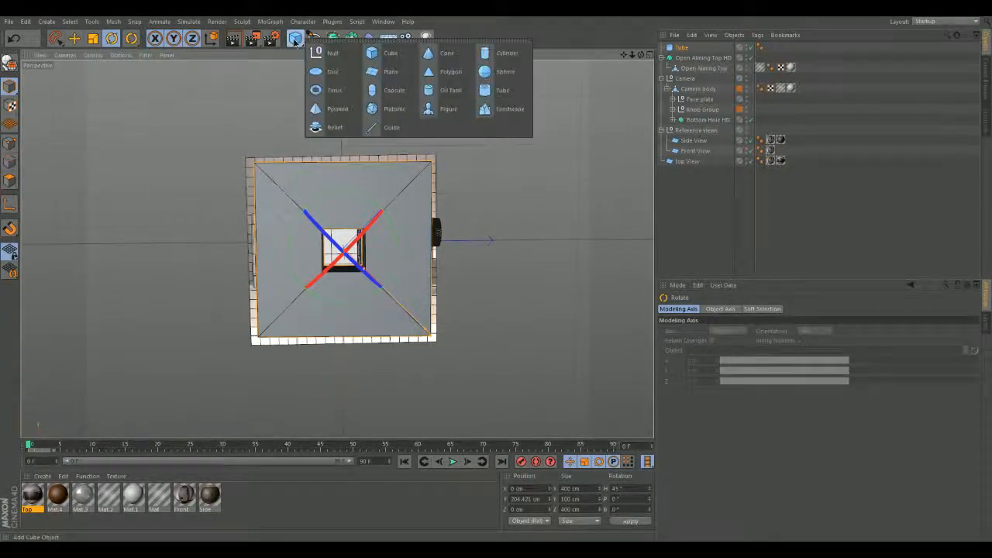
{"action": "left_click", "coordinate": [385, 71]}
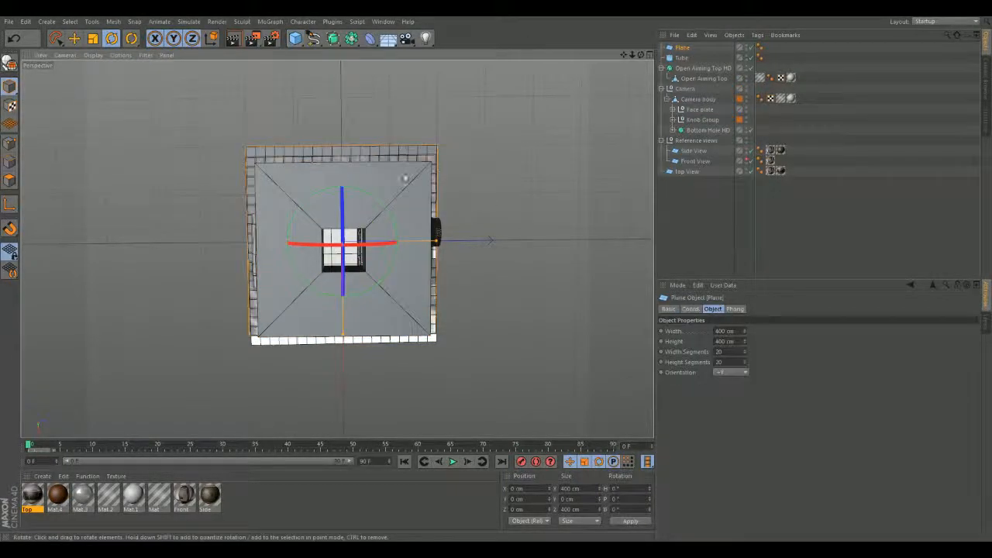
{"action": "key", "text": "e"}
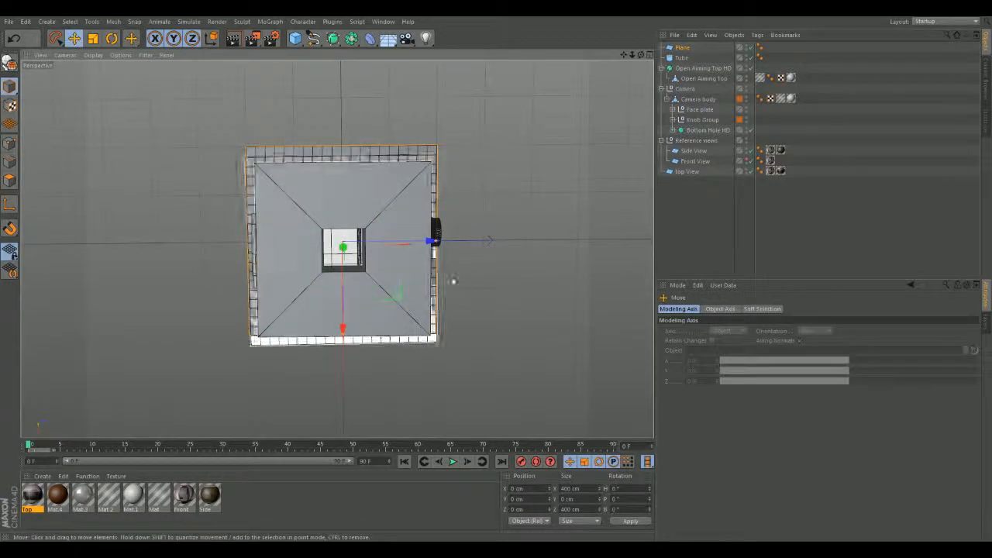
{"action": "left_click_drag", "start_coordinate": [432, 245], "coordinate": [668, 245]}
{"action": "middle_click_drag", "start_coordinate": [475, 192], "coordinate": [312, 193], "text": "alt"}
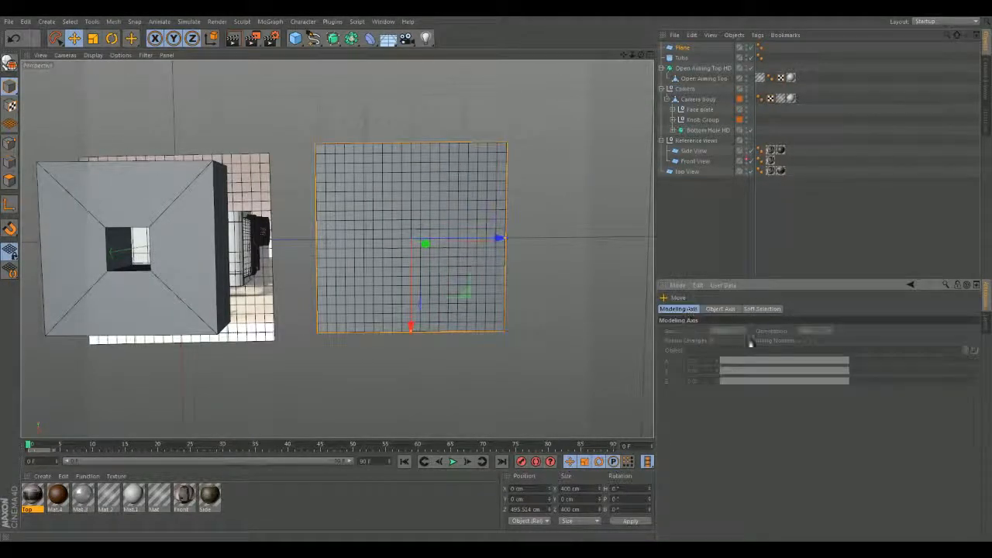
Set the plane's width segments and height segments to 4 each, then deselect it
{"action": "left_click", "coordinate": [443, 249]}
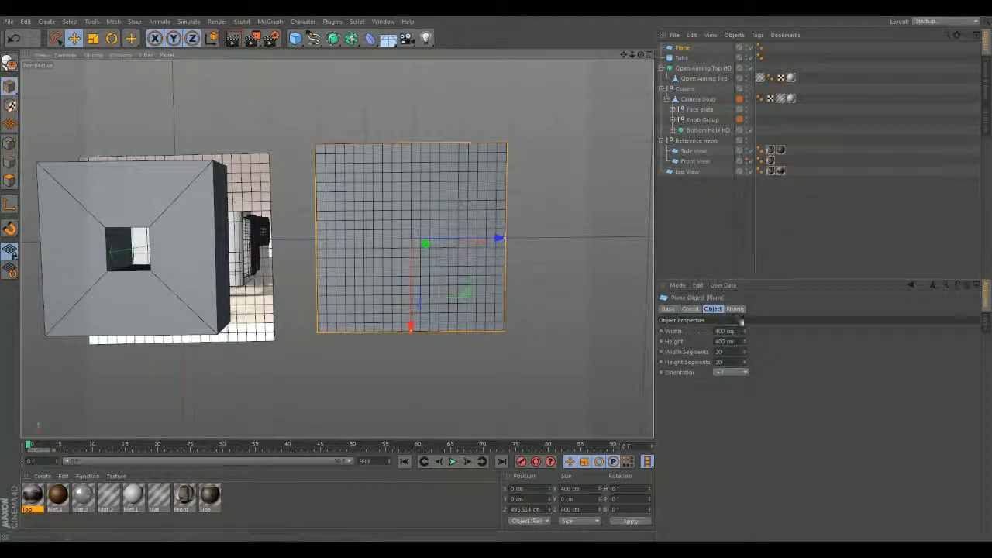
{"action": "left_click", "coordinate": [708, 310]}
{"action": "left_click", "coordinate": [721, 352]}
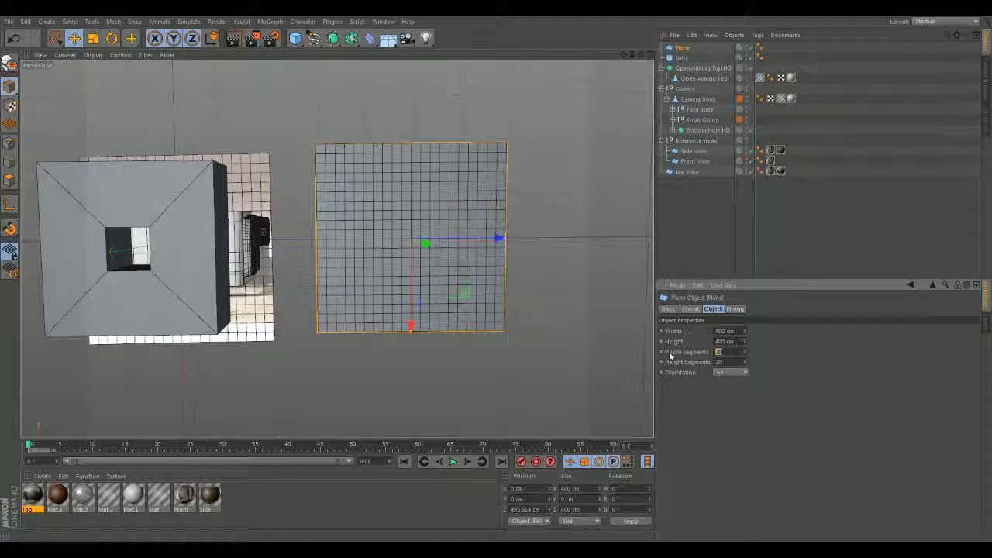
{"action": "key", "text": "Tab"}
{"action": "type", "text": "4"}
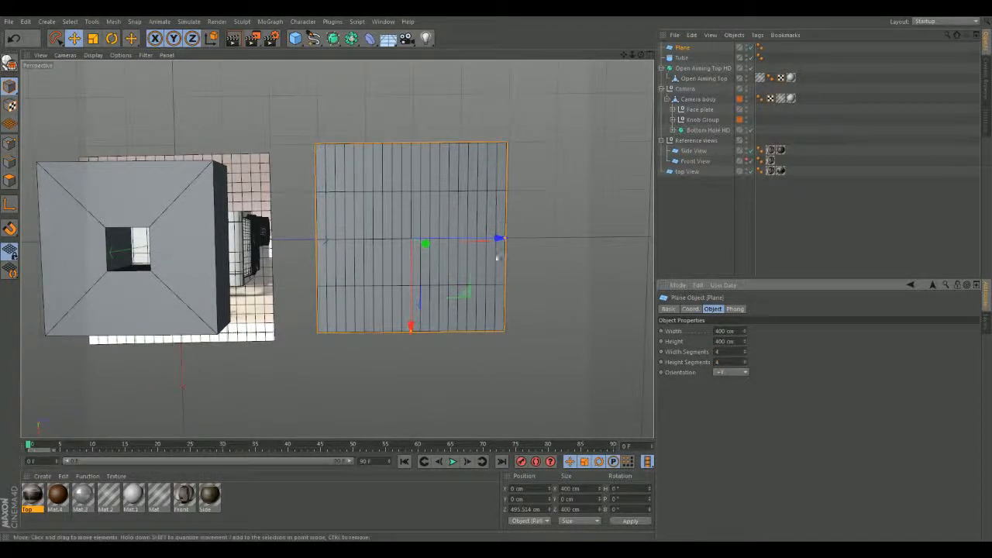
{"action": "key", "text": "Return"}
{"action": "left_click", "coordinate": [571, 230]}
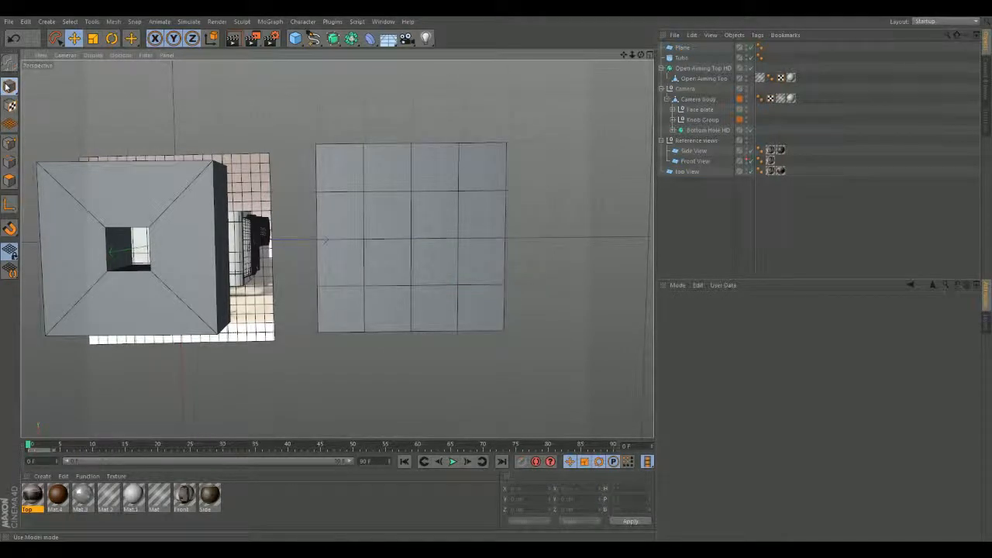
Make the plane editable and switch to polygon mode
{"action": "left_click", "coordinate": [6, 181]}
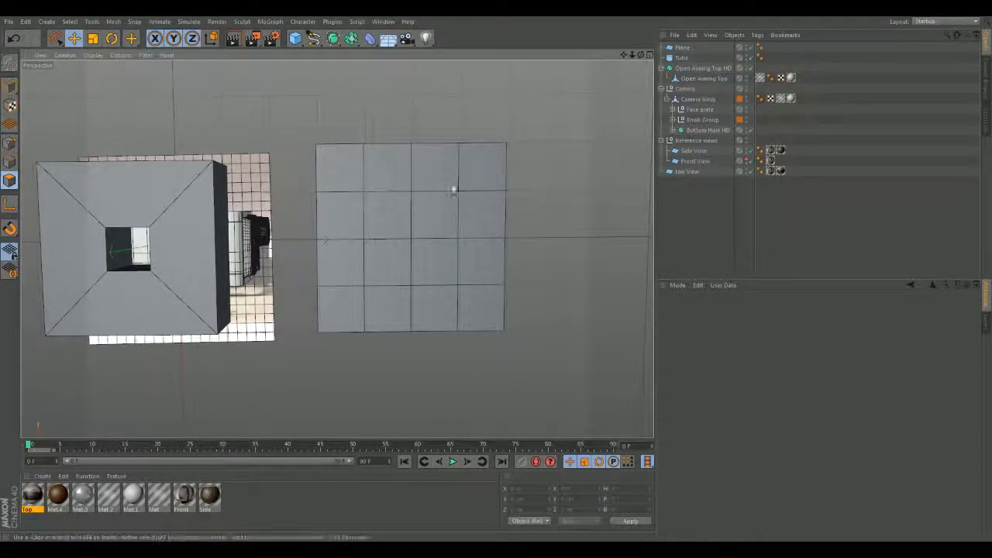
{"action": "left_click", "coordinate": [430, 215]}
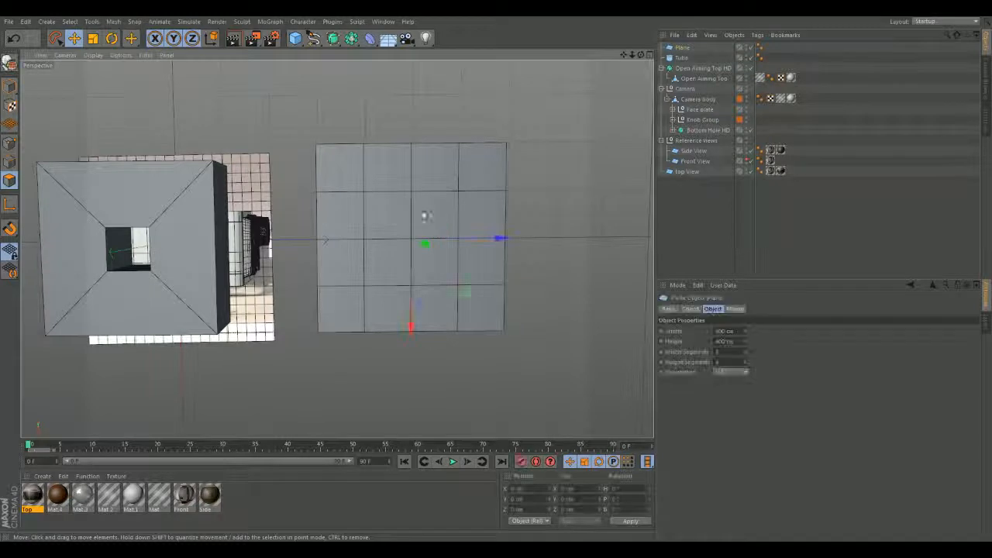
{"action": "key", "text": "c"}
{"action": "left_click", "coordinate": [9, 180]}
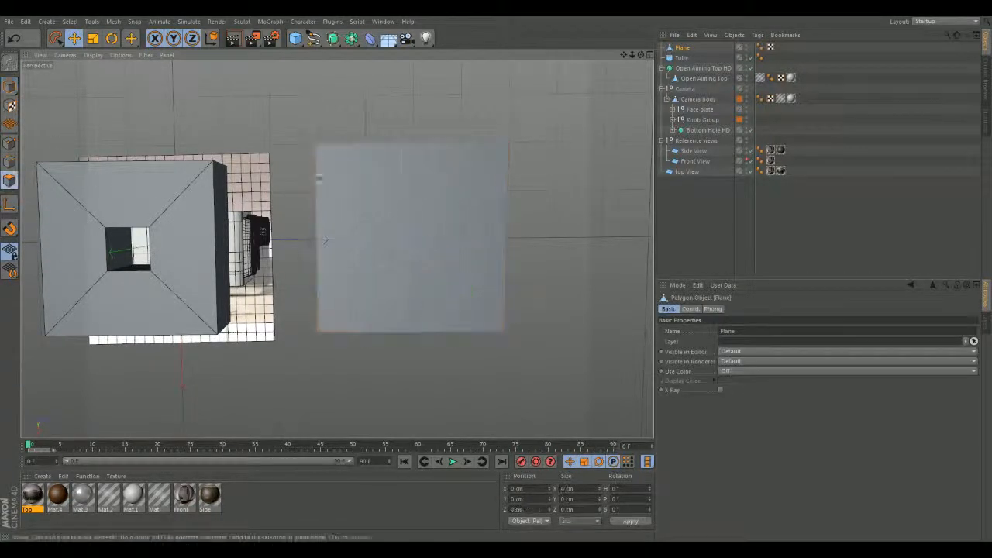
{"action": "left_click_drag", "start_coordinate": [440, 167], "coordinate": [458, 161]}
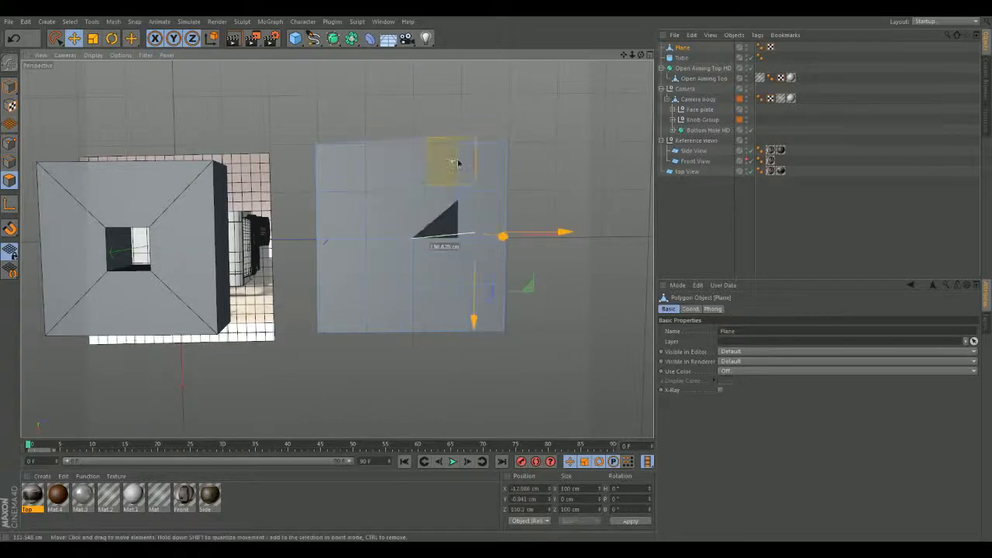
{"action": "key", "text": "ctrl+z"}
{"action": "key", "text": "ctrl+z"}
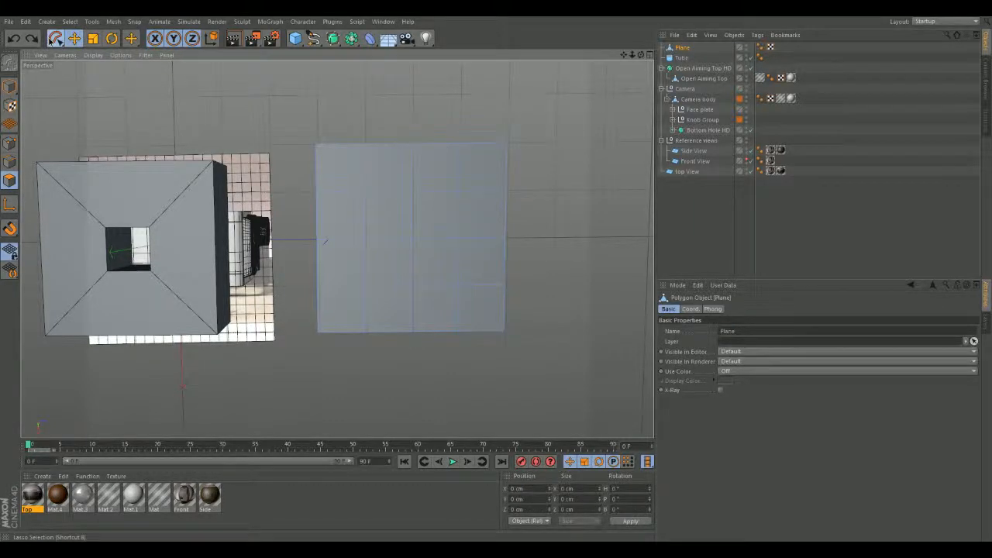
Try to select a corner block of the plane's polygons with Lasso Selection
{"action": "left_click", "coordinate": [57, 38]}
{"action": "mouse_move", "coordinate": [390, 136]}
{"action": "left_mouse_down"}
{"action": "mouse_move", "coordinate": [543, 262]}
{"action": "mouse_move", "coordinate": [487, 143]}
{"action": "left_mouse_up"}
{"action": "left_click", "coordinate": [383, 108]}
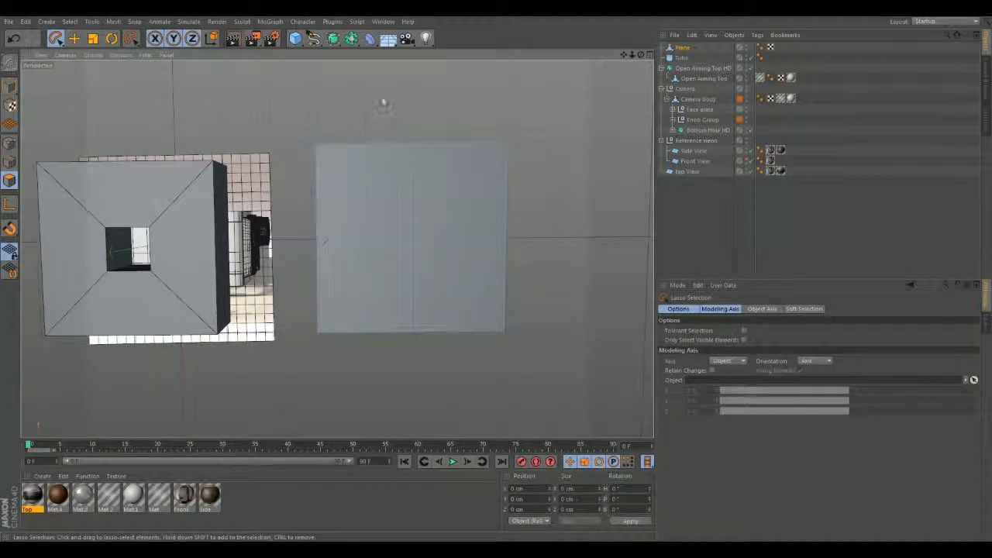
{"action": "left_click_drag", "start_coordinate": [593, 230], "coordinate": [364, 102]}
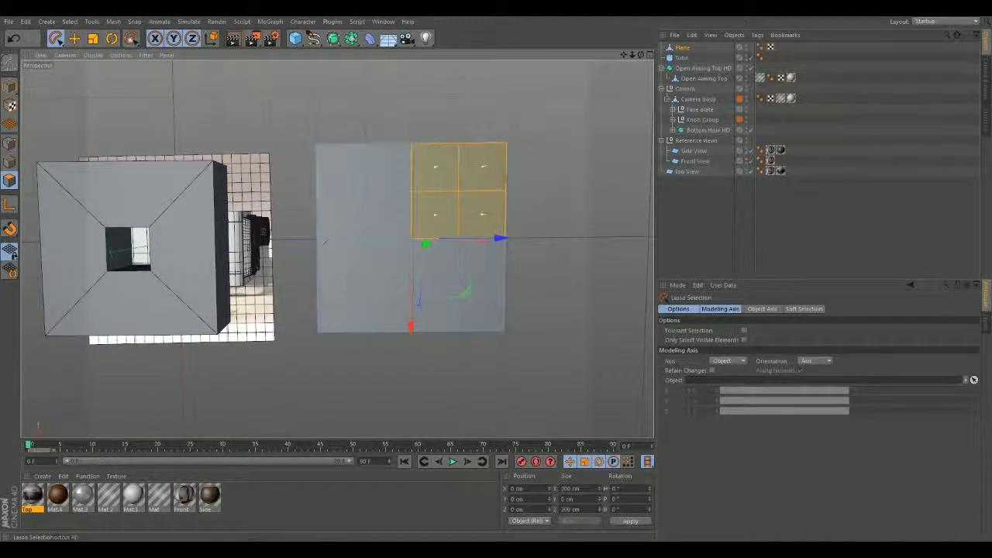
Select a three-by-three corner block of the plane's polygons with Rectangle Selection and delete it to form an L-shape
{"action": "left_click", "coordinate": [56, 38]}
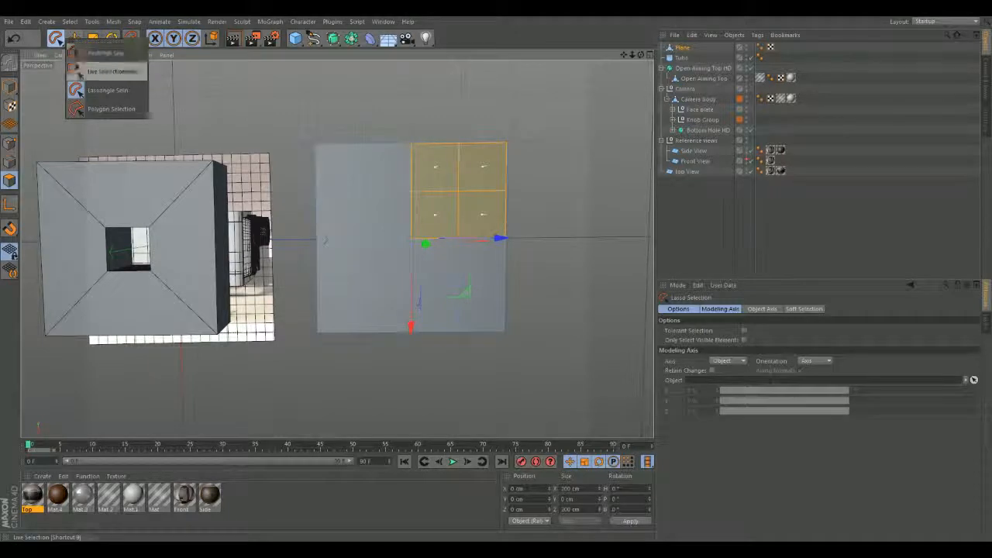
{"action": "left_click", "coordinate": [104, 71]}
{"action": "left_click_drag", "start_coordinate": [383, 96], "coordinate": [541, 264]}
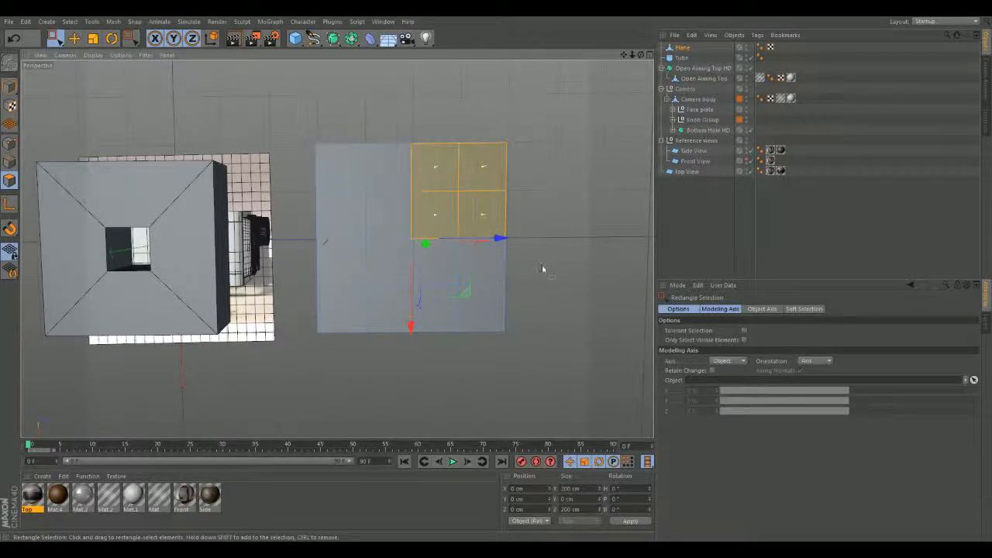
{"action": "left_click_drag", "start_coordinate": [349, 91], "coordinate": [542, 279]}
{"action": "key", "text": "Delete"}
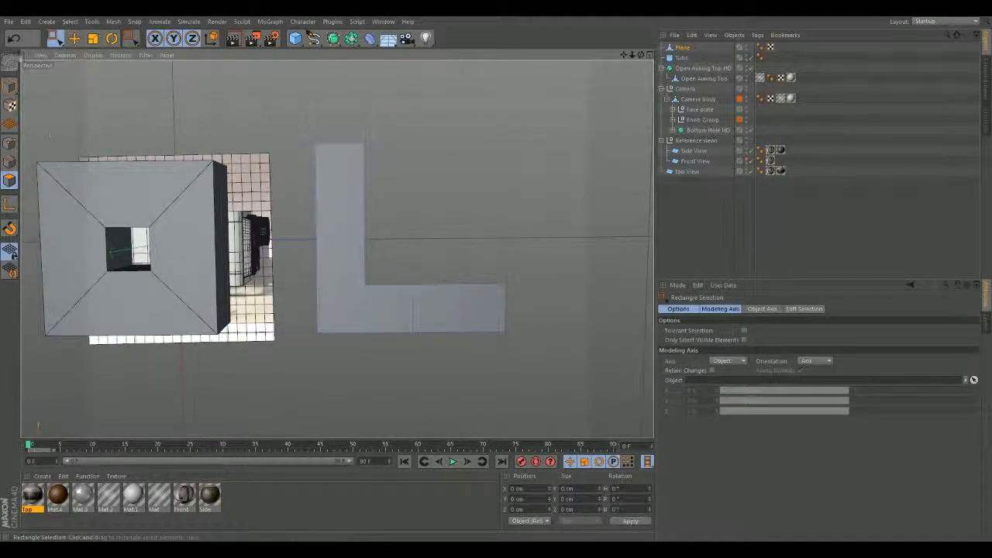
Switch to model mode, show the L-shaped plane's coordinates, and try a small rotation of its heading
{"action": "left_click", "coordinate": [9, 85]}
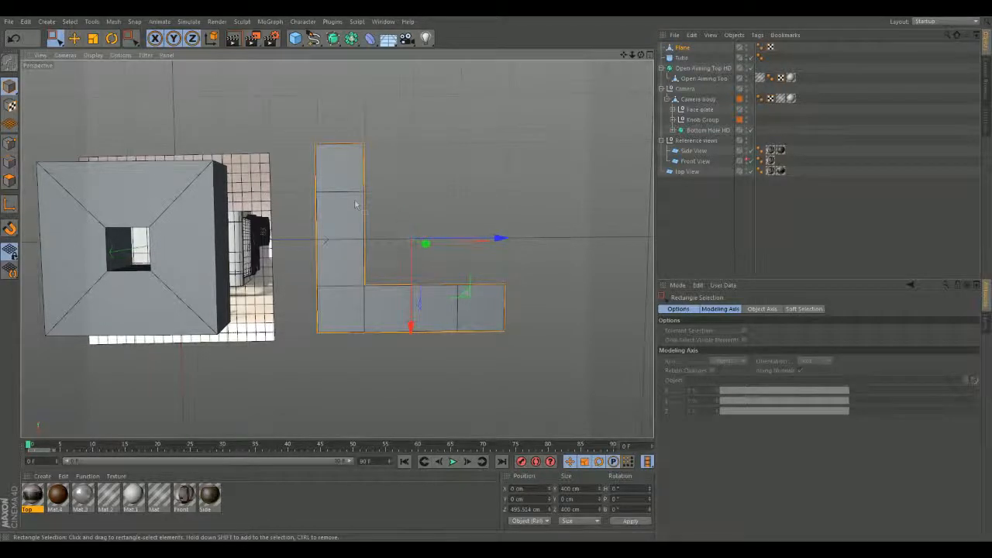
{"action": "left_click", "coordinate": [96, 39]}
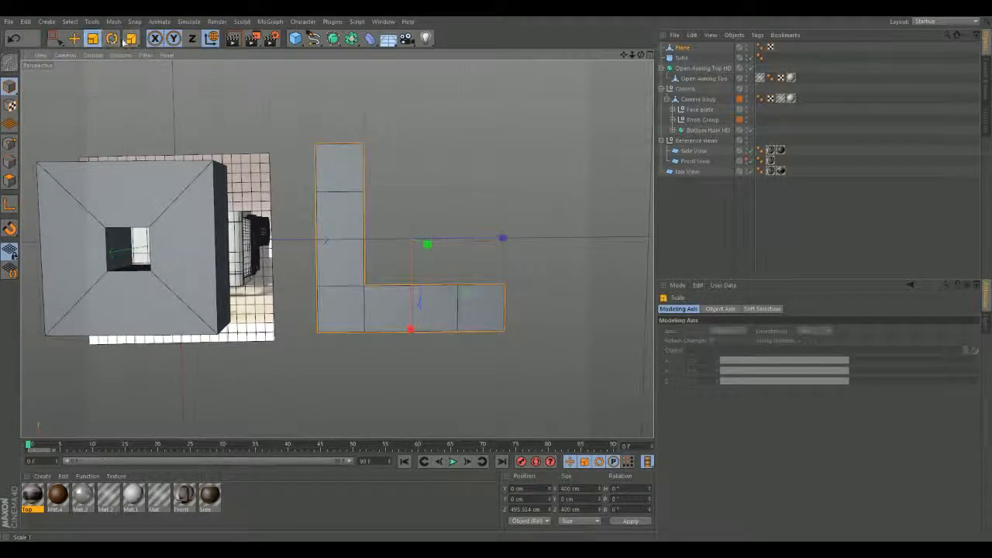
{"action": "left_click", "coordinate": [112, 38]}
{"action": "left_click", "coordinate": [682, 48]}
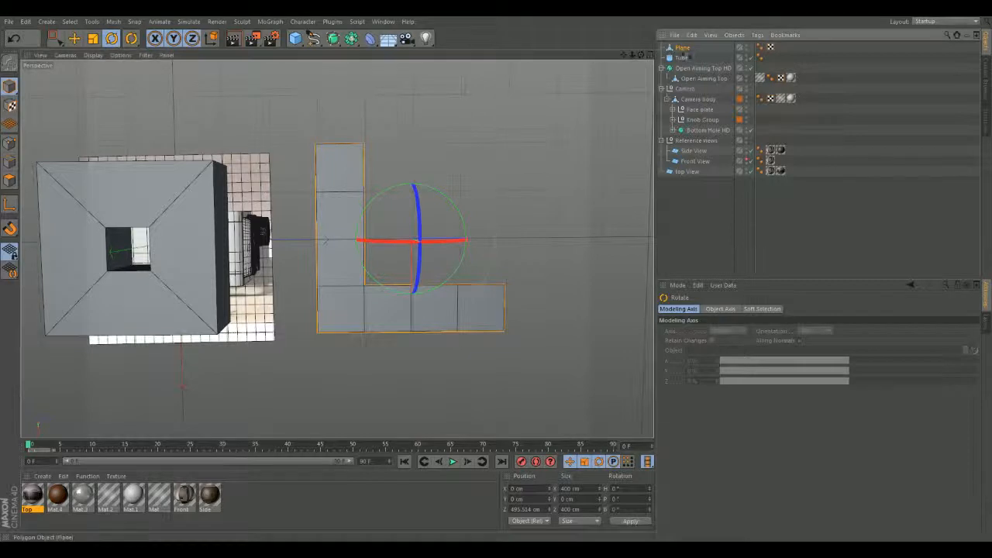
{"action": "left_click", "coordinate": [692, 309]}
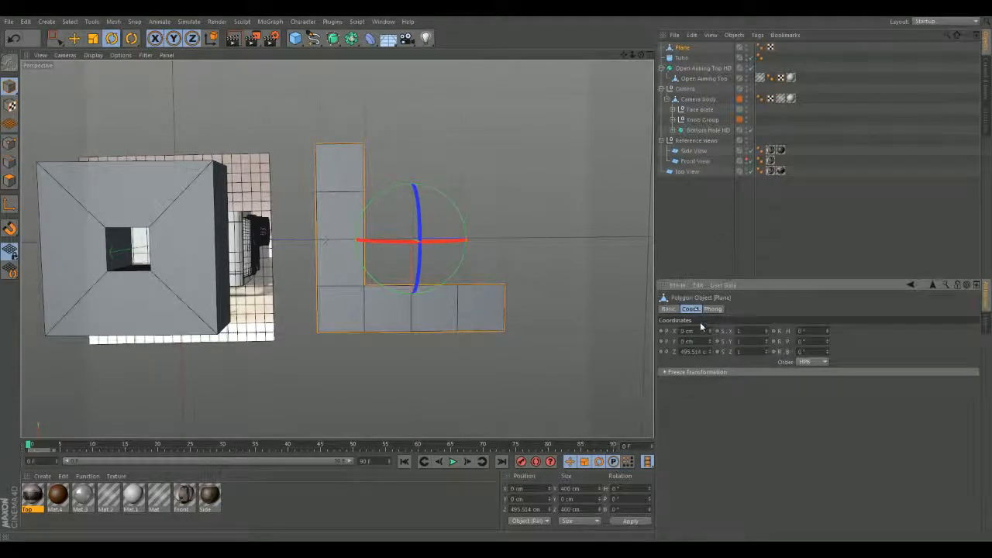
{"action": "left_click_drag", "start_coordinate": [455, 274], "coordinate": [455, 273]}
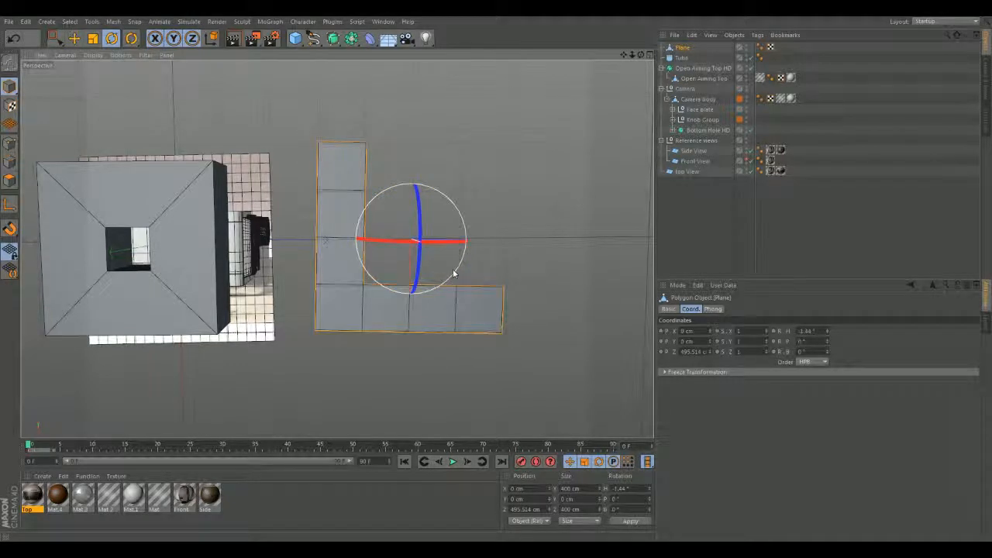
{"action": "key", "text": "ctrl+z"}
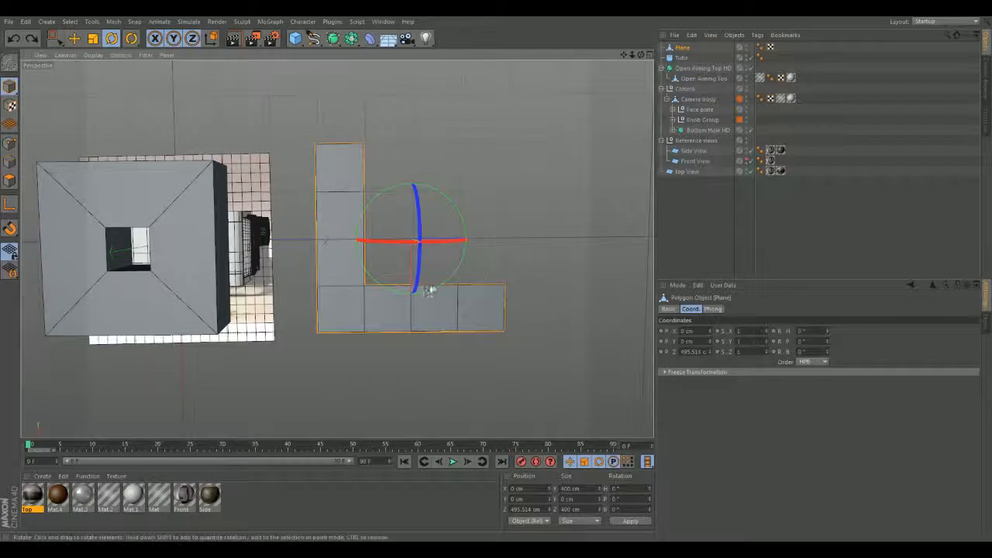
Rotate the L-shaped plane about its vertical axis in successive quarter turns to a heading of -270°
{"action": "left_click_drag", "start_coordinate": [438, 285], "coordinate": [397, 295]}
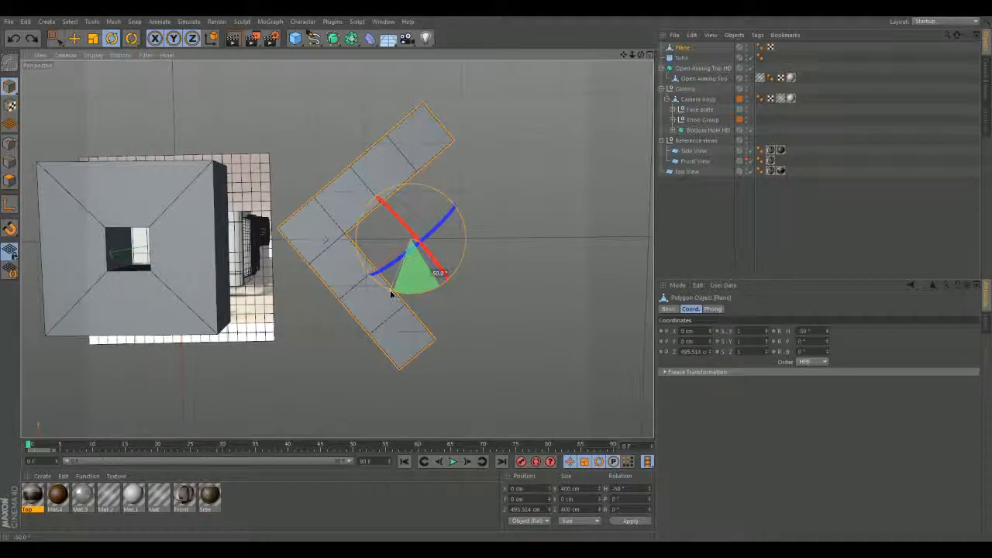
{"action": "left_click_drag", "start_coordinate": [392, 294], "coordinate": [364, 275]}
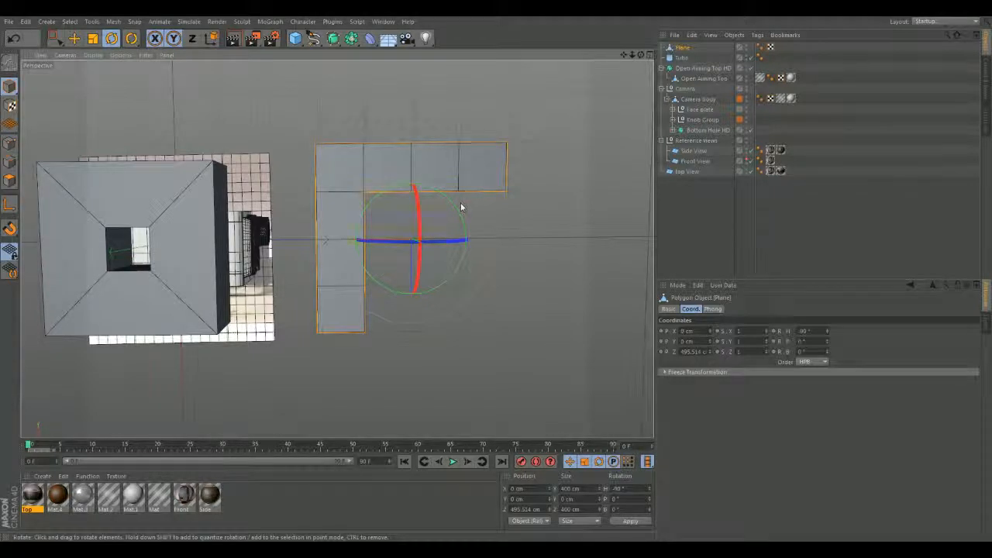
{"action": "left_click_drag", "start_coordinate": [456, 211], "coordinate": [456, 304]}
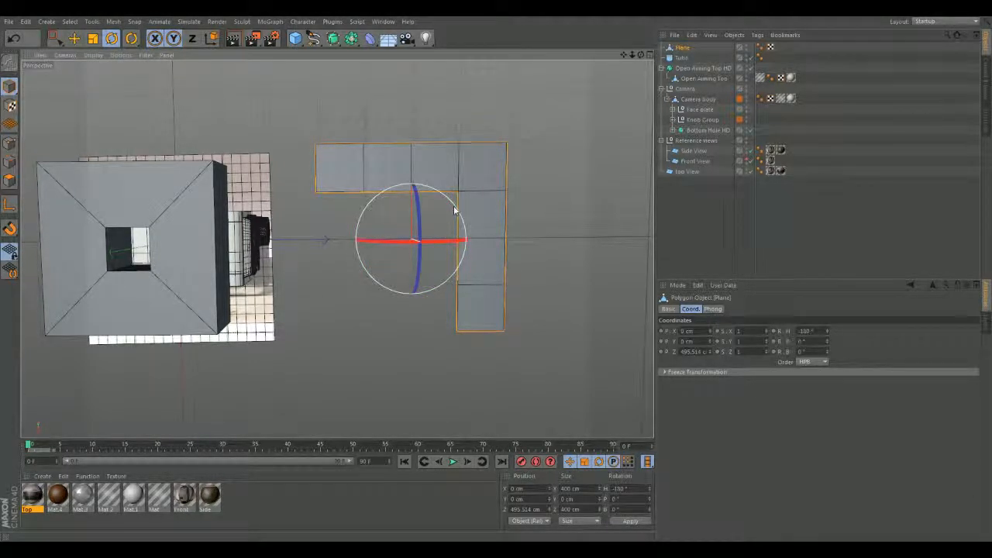
{"action": "left_click_drag", "start_coordinate": [455, 211], "coordinate": [450, 287]}
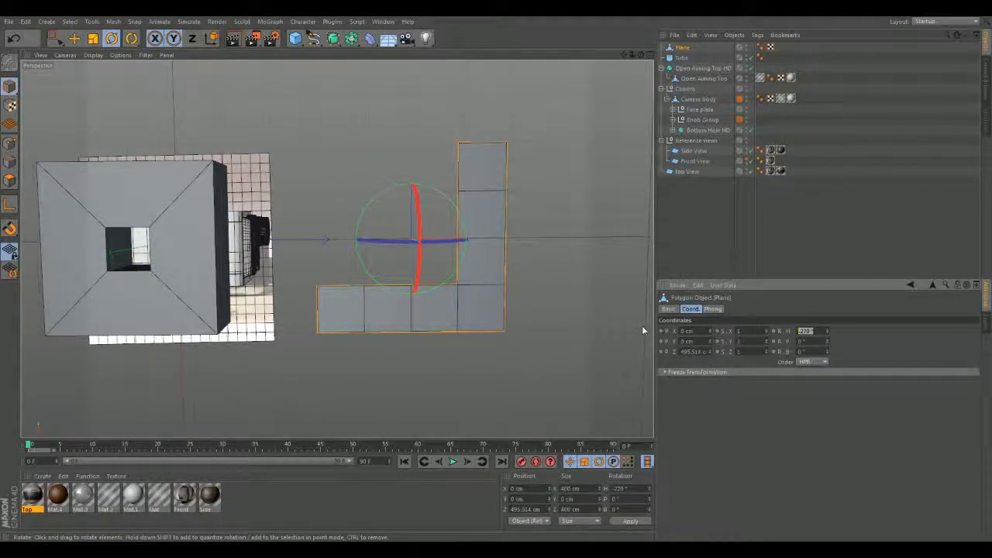
Reset the L-shaped plane's heading to 0°
{"action": "type", "text": "90"}
{"action": "key", "text": "BackSpace"}
{"action": "key", "text": "BackSpace"}
{"action": "type", "text": "0"}
{"action": "key", "text": "Return"}
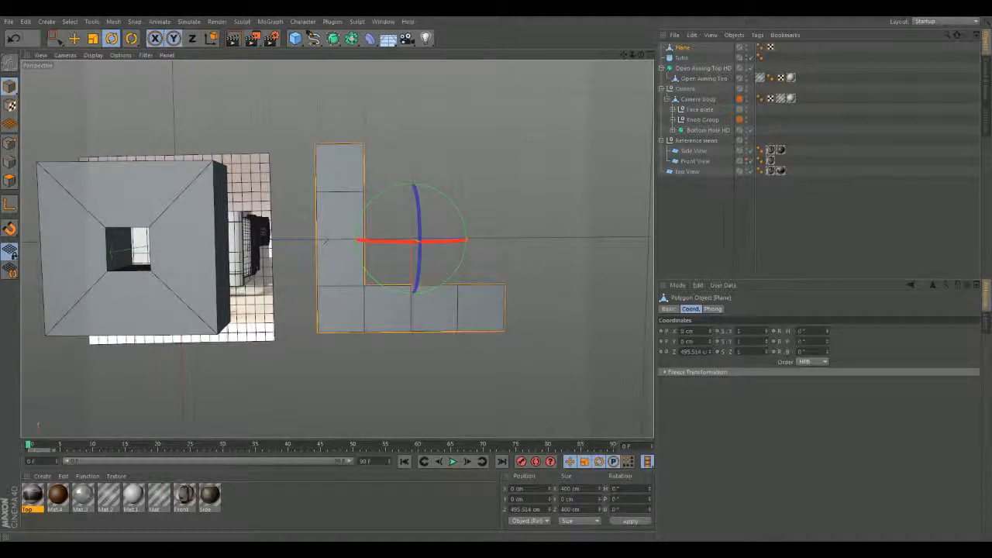
Switch to Calculator and divide 360 by 2
{"action": "left_click_drag", "start_coordinate": [769, 457], "coordinate": [598, 101]}
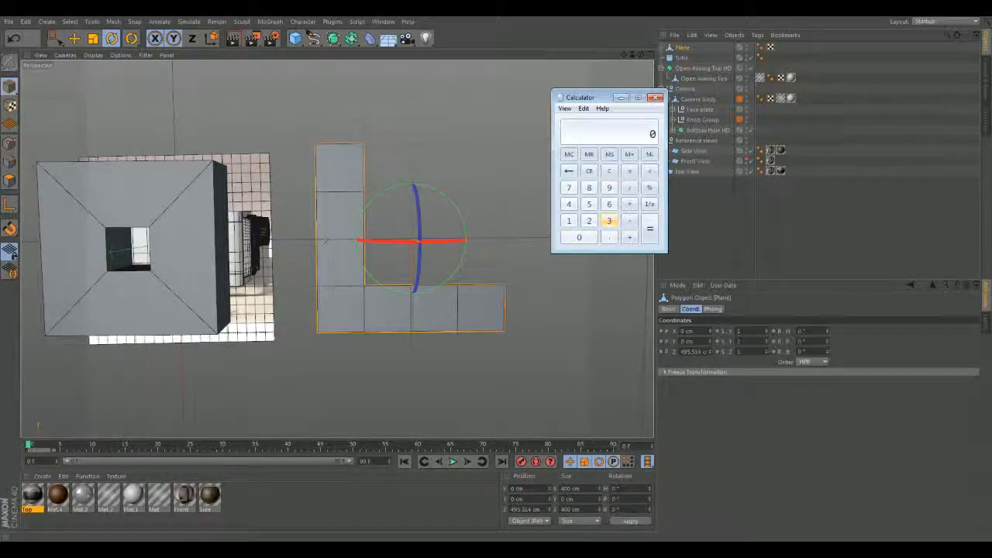
{"action": "left_click", "coordinate": [610, 222]}
{"action": "left_click", "coordinate": [609, 205]}
{"action": "left_click", "coordinate": [579, 238]}
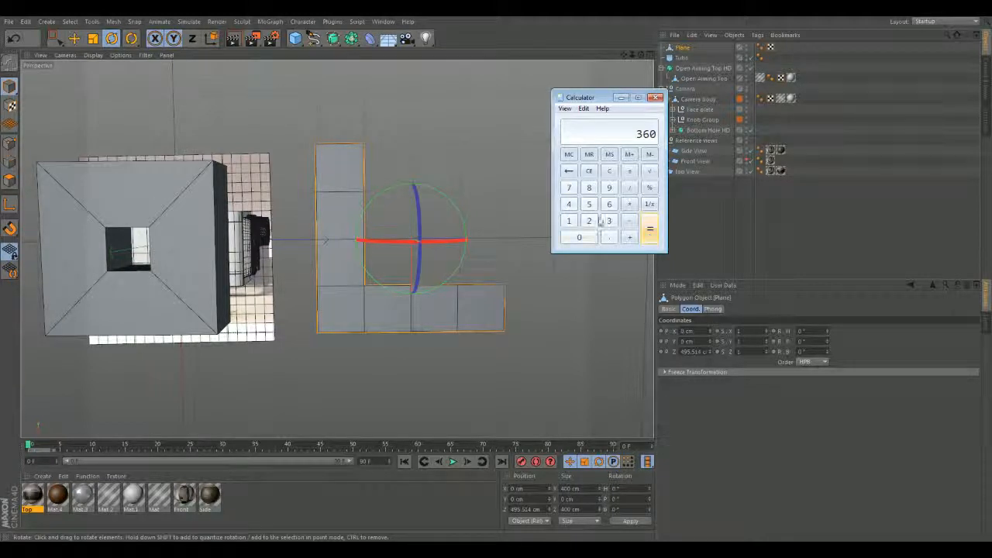
{"action": "left_click", "coordinate": [629, 188]}
{"action": "left_click", "coordinate": [590, 221]}
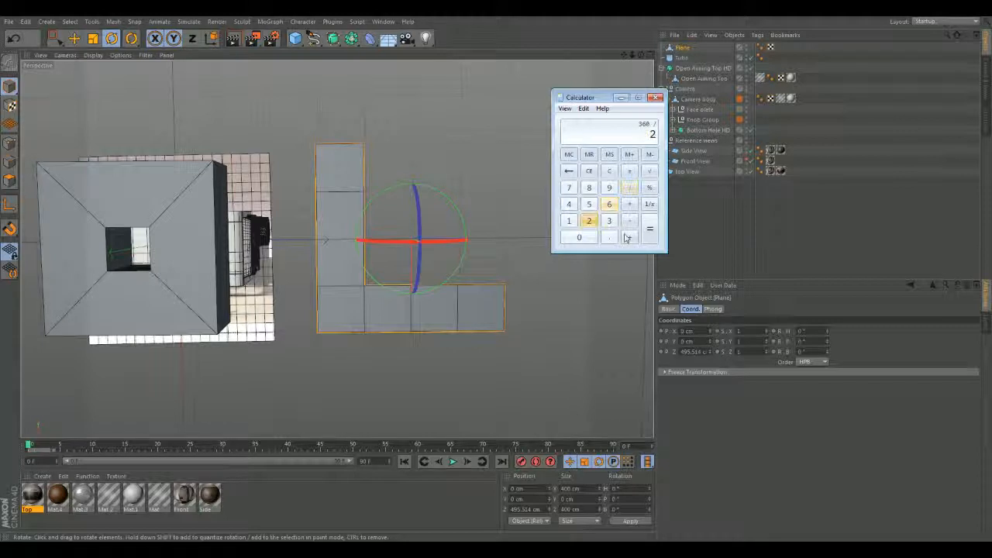
{"action": "left_click", "coordinate": [646, 244]}
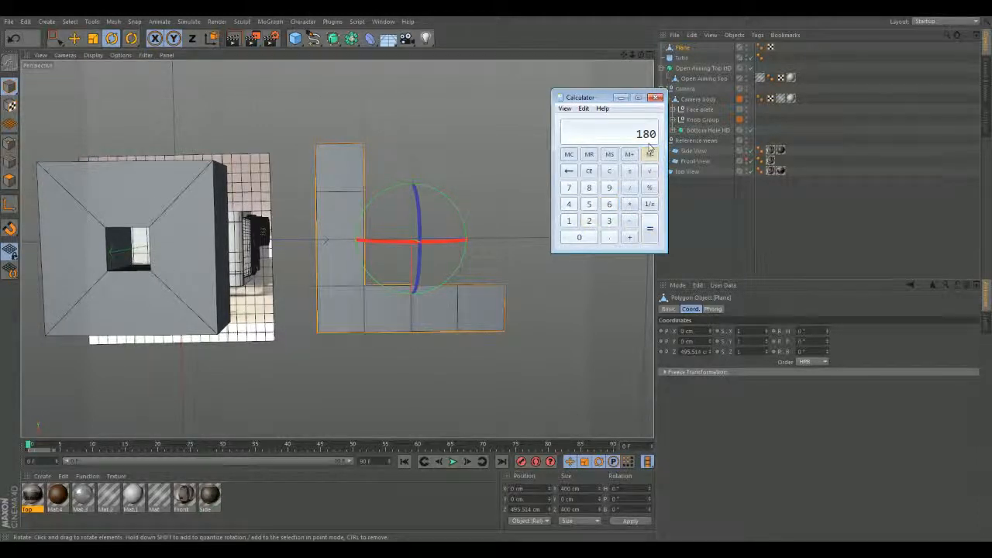
Clear the calculator entry and divide 90 by 2
{"action": "left_click", "coordinate": [589, 171]}
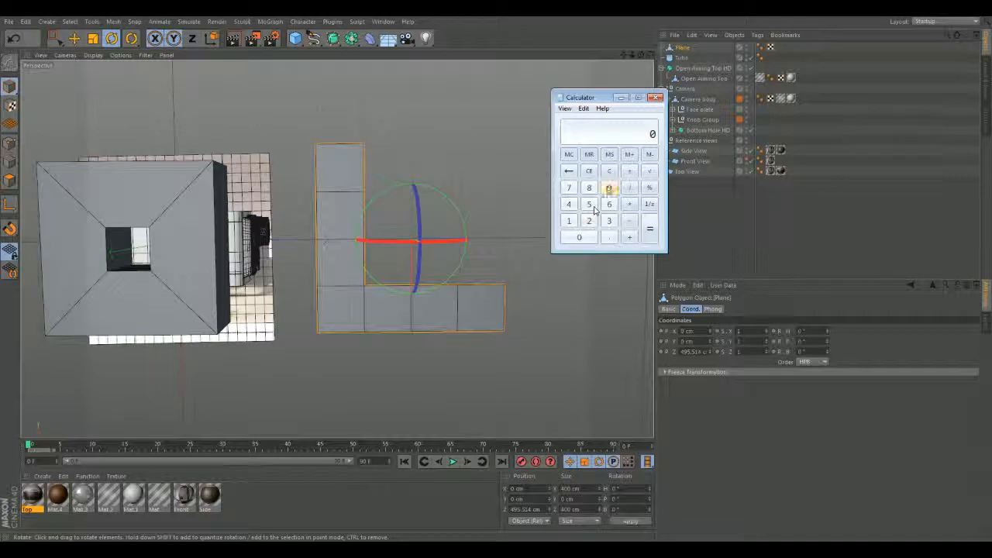
{"action": "left_click", "coordinate": [609, 188]}
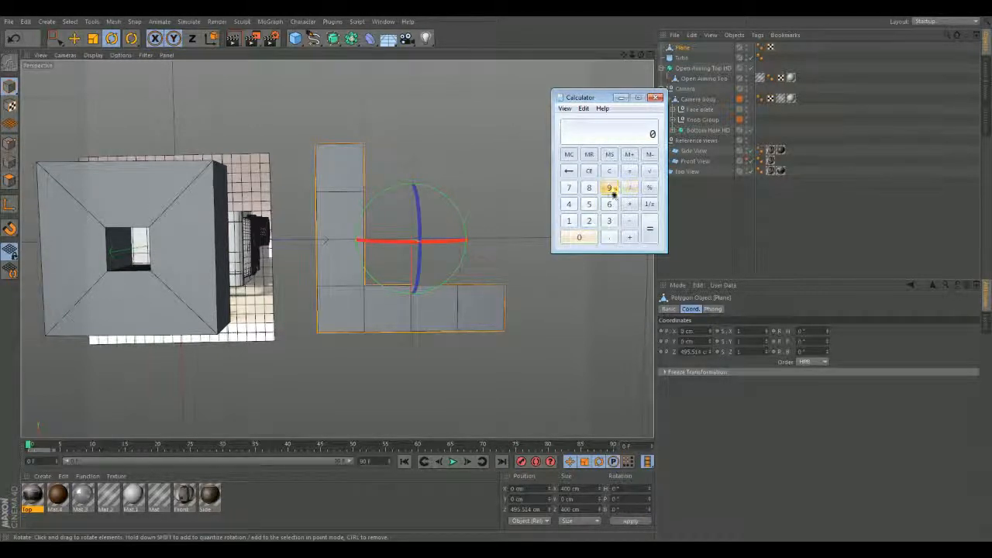
{"action": "left_click", "coordinate": [579, 237]}
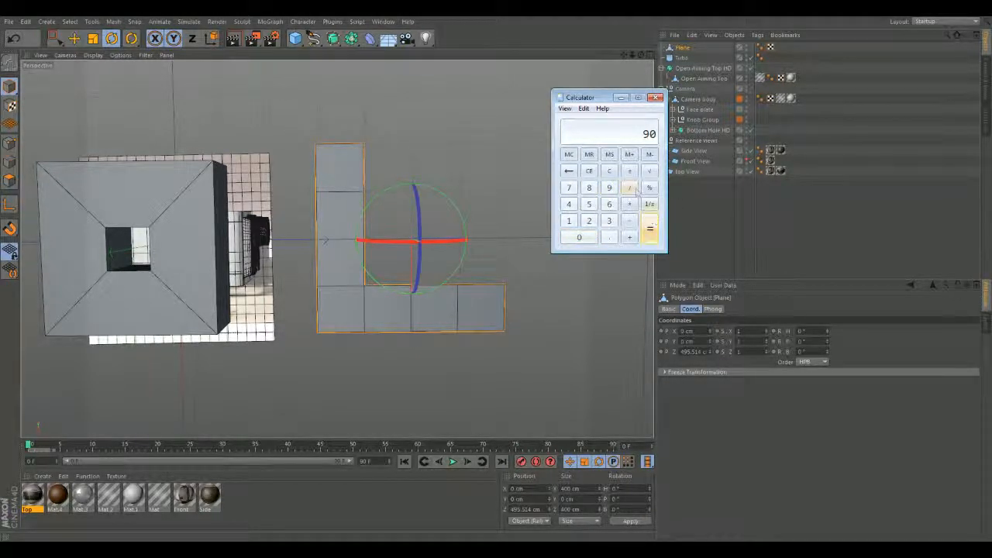
{"action": "left_click", "coordinate": [630, 187]}
{"action": "left_click", "coordinate": [589, 221]}
{"action": "left_click", "coordinate": [650, 230]}
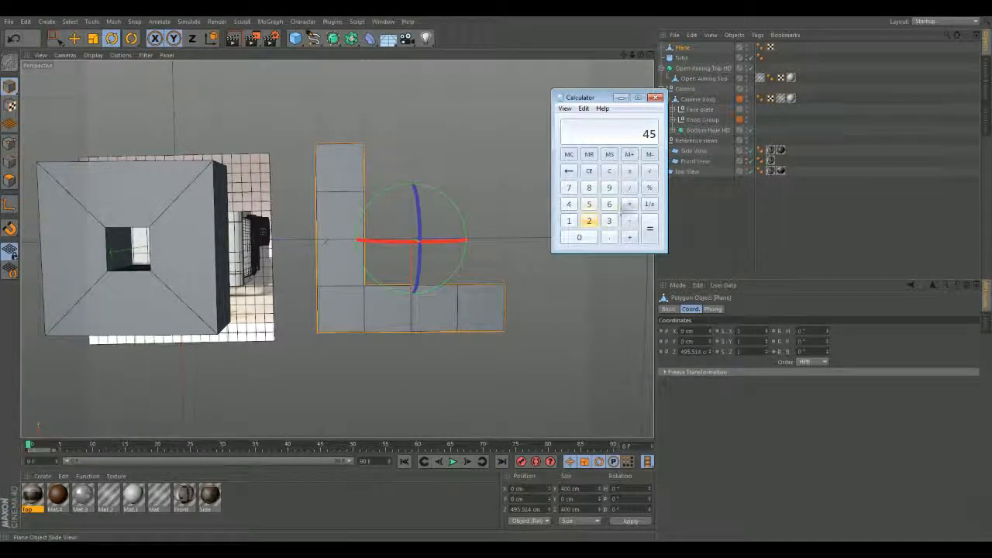
Multiply the halved angle by 3, add 90 to the product, and close the calculator
{"action": "left_click", "coordinate": [609, 220]}
{"action": "left_click", "coordinate": [650, 228]}
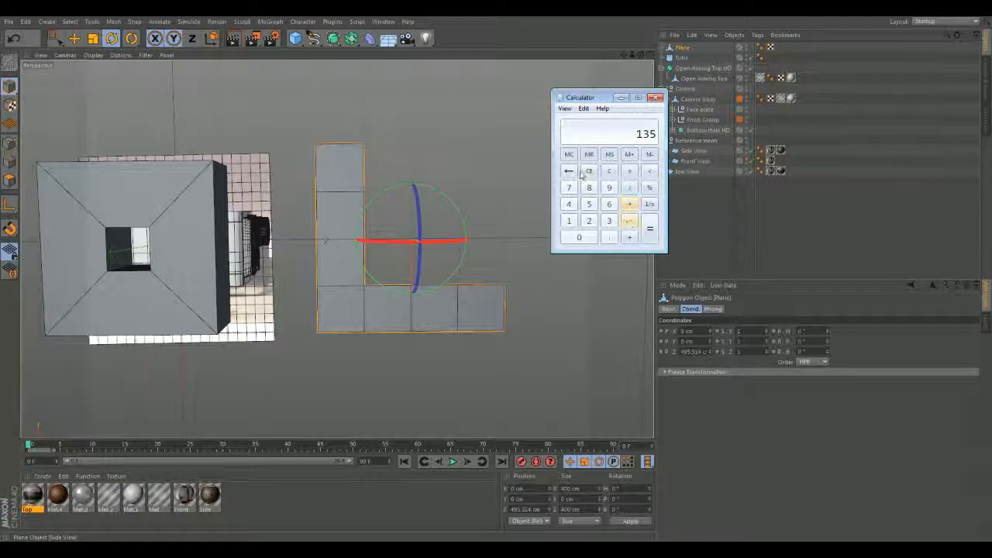
{"action": "left_click", "coordinate": [610, 188]}
{"action": "left_click", "coordinate": [580, 238]}
{"action": "left_click", "coordinate": [650, 228]}
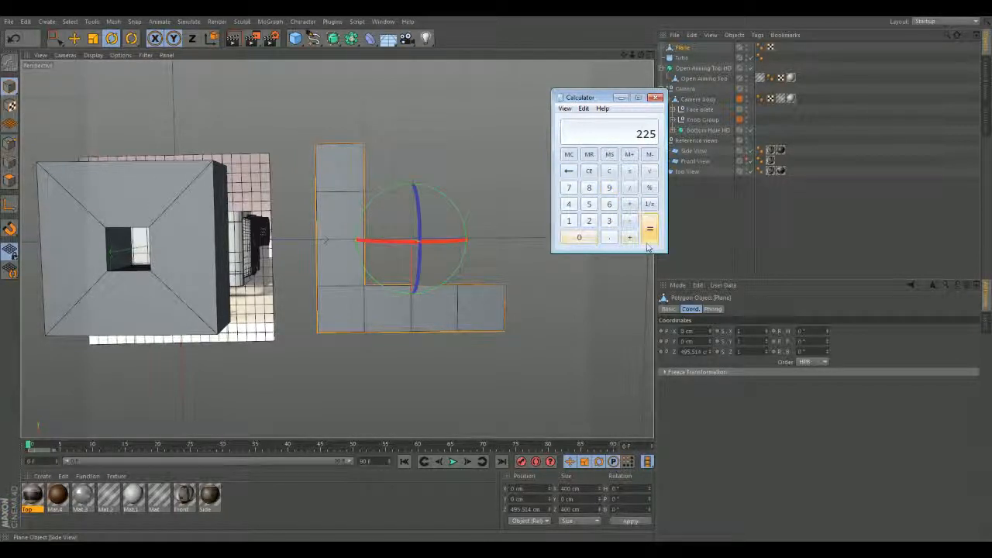
{"action": "left_click", "coordinate": [655, 99]}
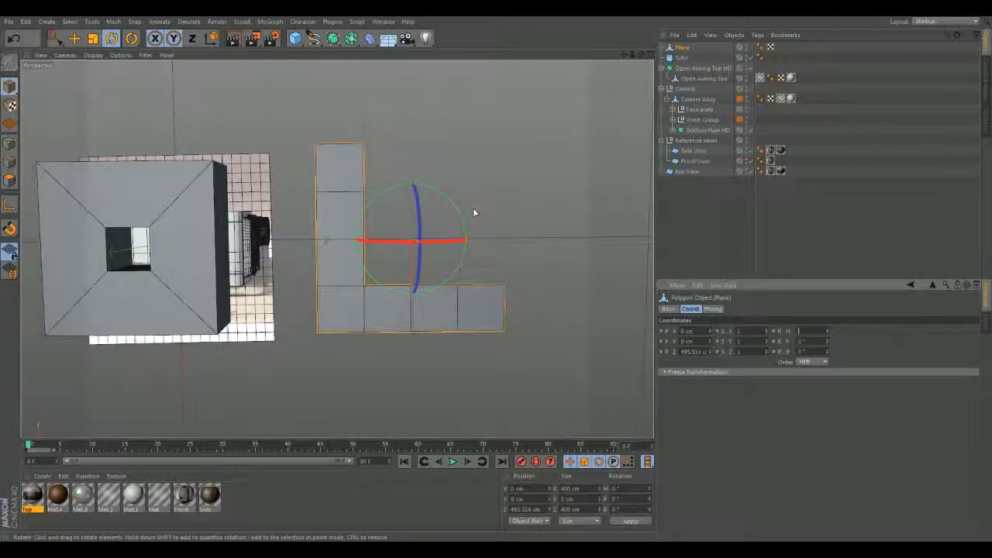
Delete the L-shaped plane from the scene
{"action": "left_click_drag", "start_coordinate": [474, 212], "coordinate": [478, 210]}
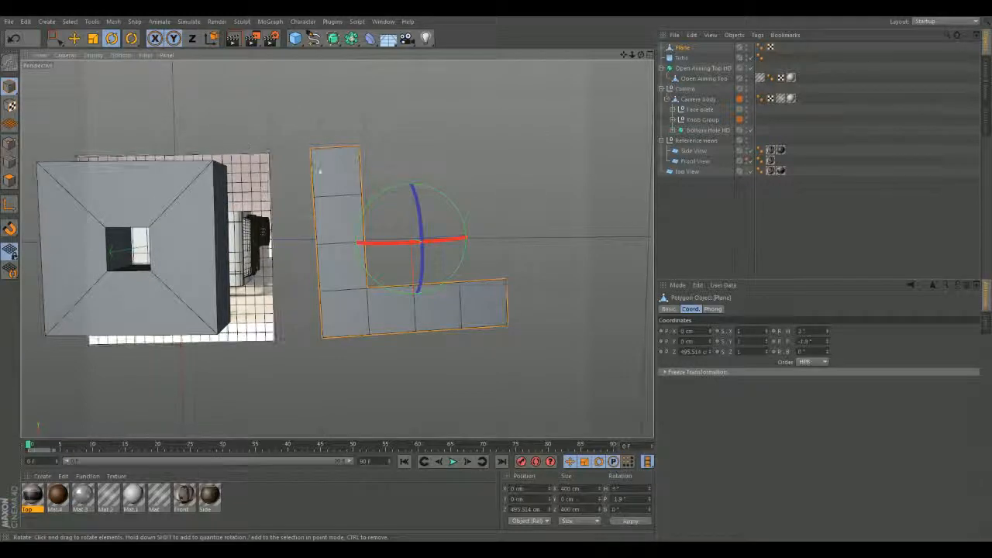
{"action": "left_click", "coordinate": [74, 38]}
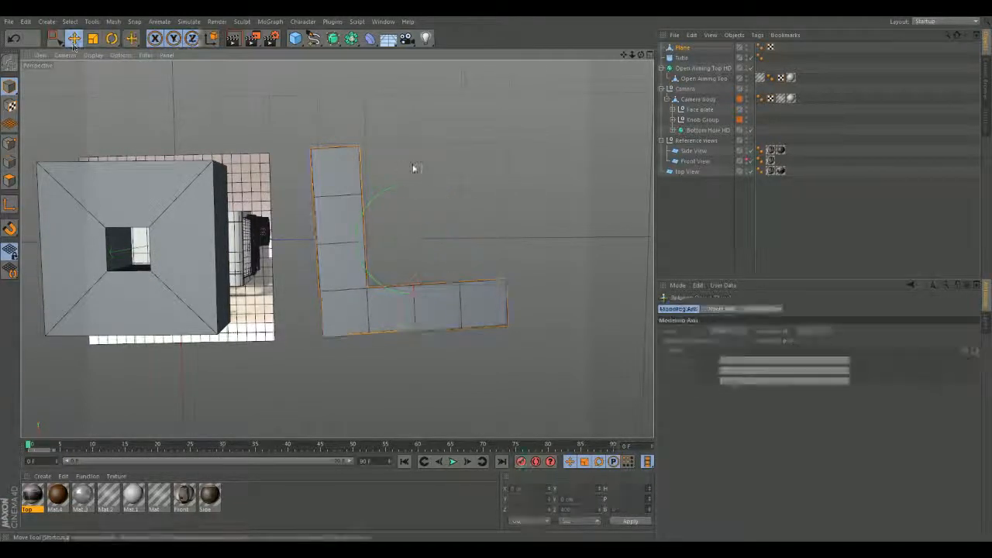
{"action": "left_click", "coordinate": [356, 194]}
{"action": "key", "text": "Delete"}
Create a Null object, make the four-sided tube its child, and select the Null
{"action": "middle_click_drag", "start_coordinate": [356, 193], "coordinate": [574, 233], "text": "alt"}
{"action": "left_click_drag", "start_coordinate": [538, 225], "coordinate": [548, 130], "text": "alt"}
{"action": "left_click", "coordinate": [327, 224]}
{"action": "left_click_drag", "start_coordinate": [327, 224], "coordinate": [302, 188], "text": "alt"}
{"action": "left_click", "coordinate": [111, 38]}
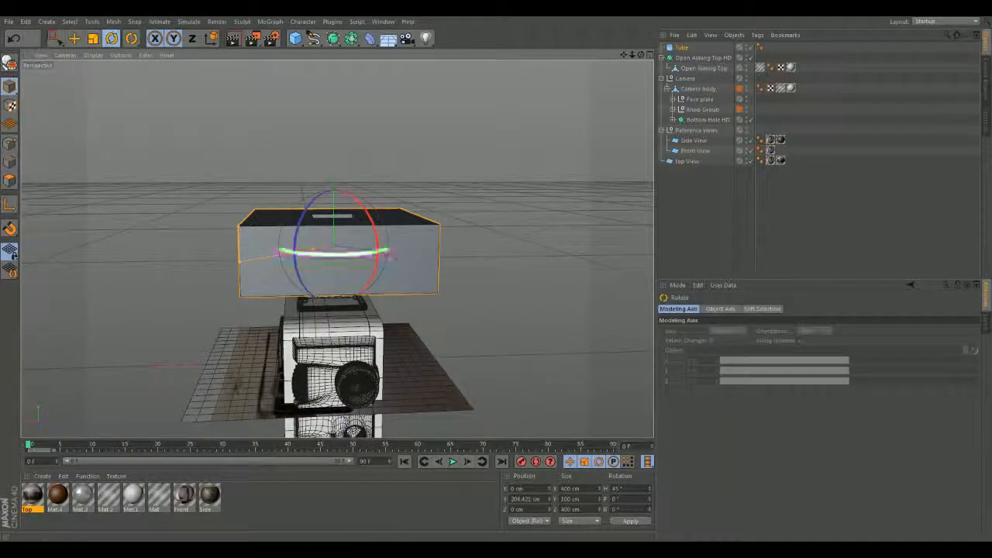
{"action": "left_click_drag", "start_coordinate": [557, 194], "coordinate": [539, 169], "text": "alt"}
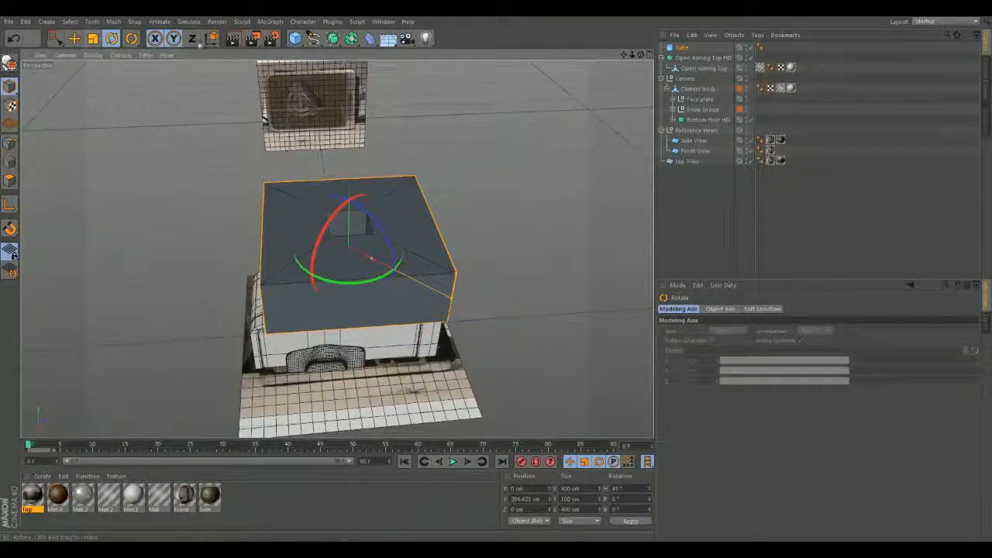
{"action": "left_click", "coordinate": [294, 39]}
{"action": "left_click", "coordinate": [331, 52]}
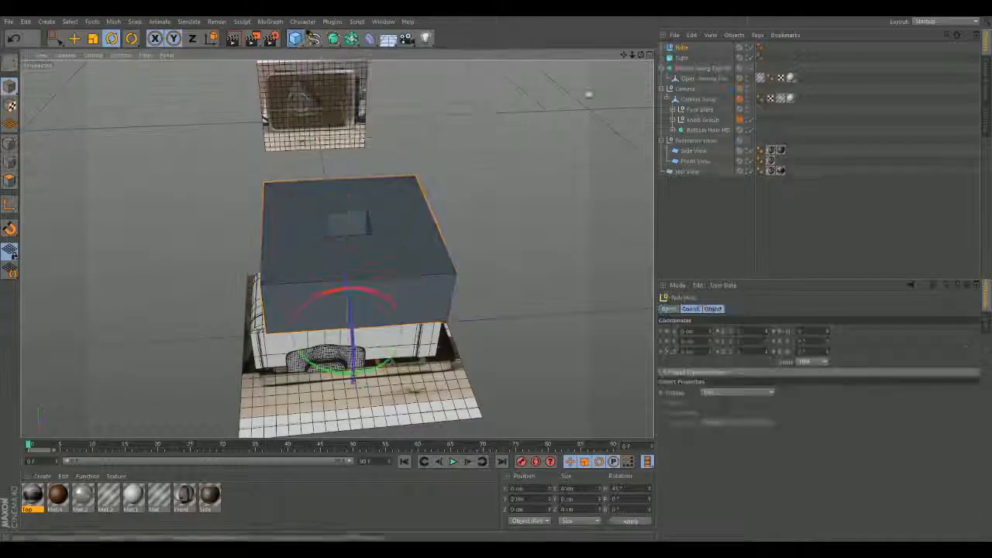
{"action": "left_click_drag", "start_coordinate": [678, 61], "coordinate": [681, 48]}
{"action": "left_click_drag", "start_coordinate": [429, 205], "coordinate": [349, 241], "text": "alt"}
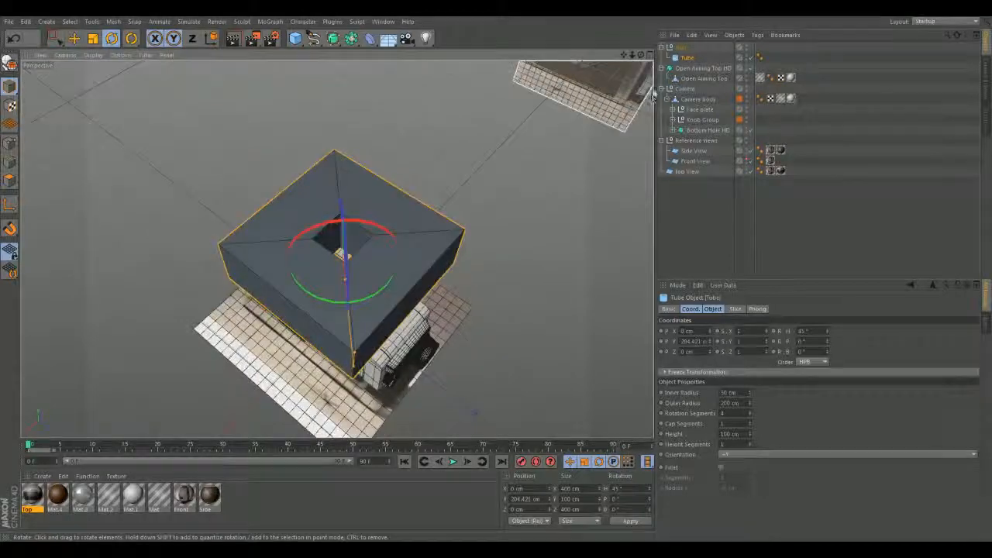
{"action": "left_click", "coordinate": [683, 49]}
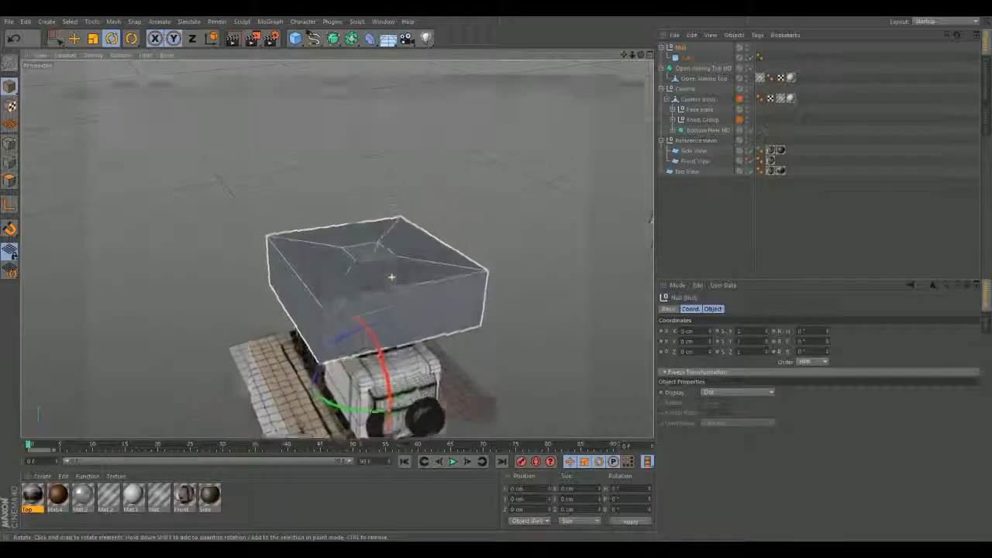